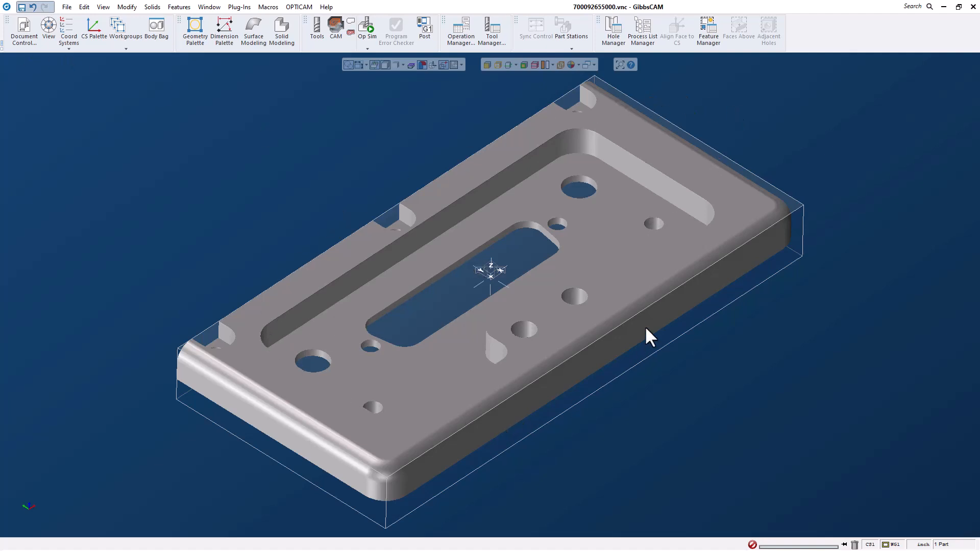
- Select the part solid and start the 5th Axis Vise macro for it
click(391, 283)
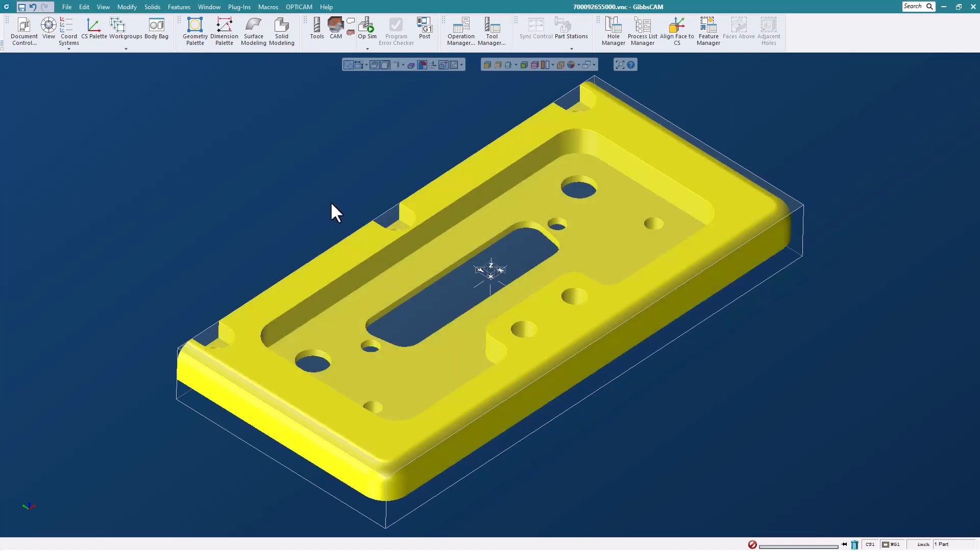
click(269, 7)
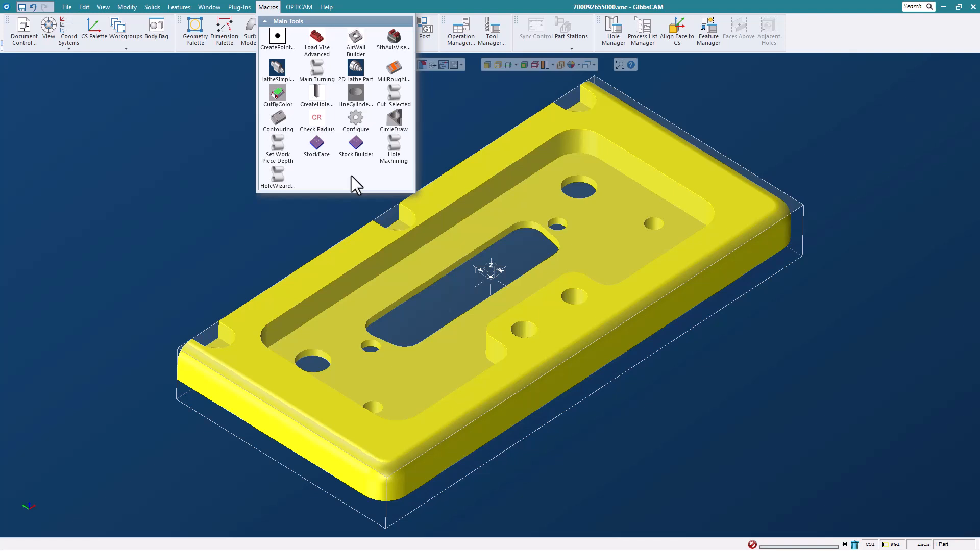
click(398, 43)
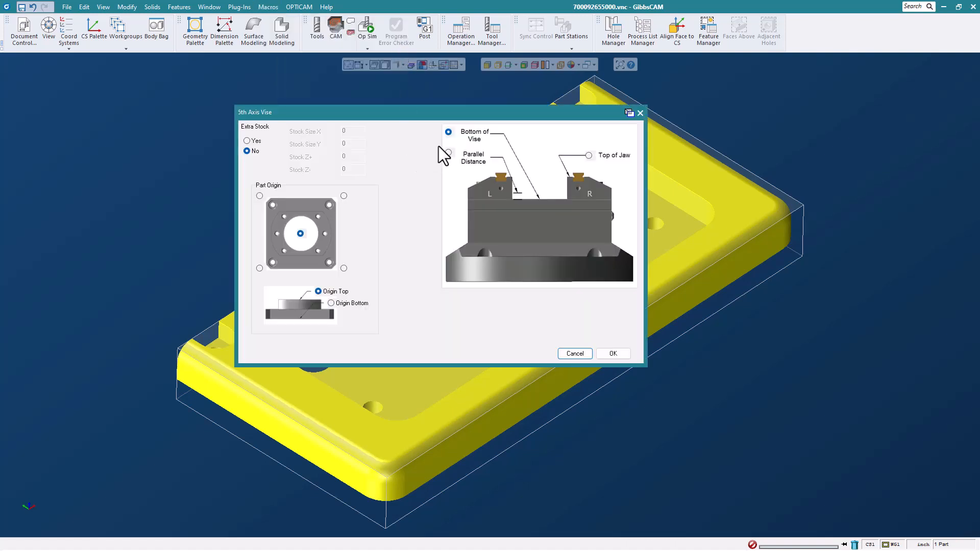
drag(448, 113, 463, 107)
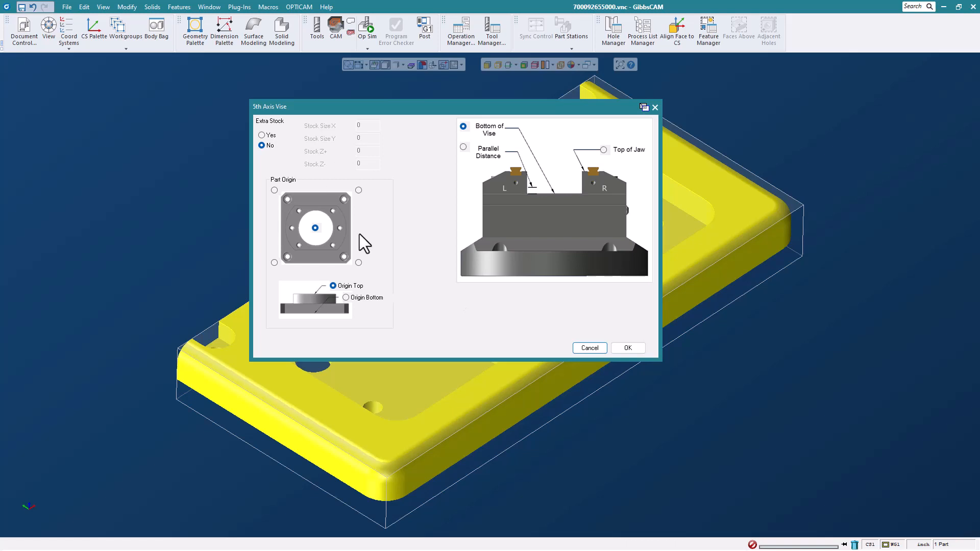
- Enable extra stock for the vise setup with Stock Size X, Stock Size Y and Stock Z+ at 0.05 and Stock Z- at .1
click(262, 136)
click(369, 128)
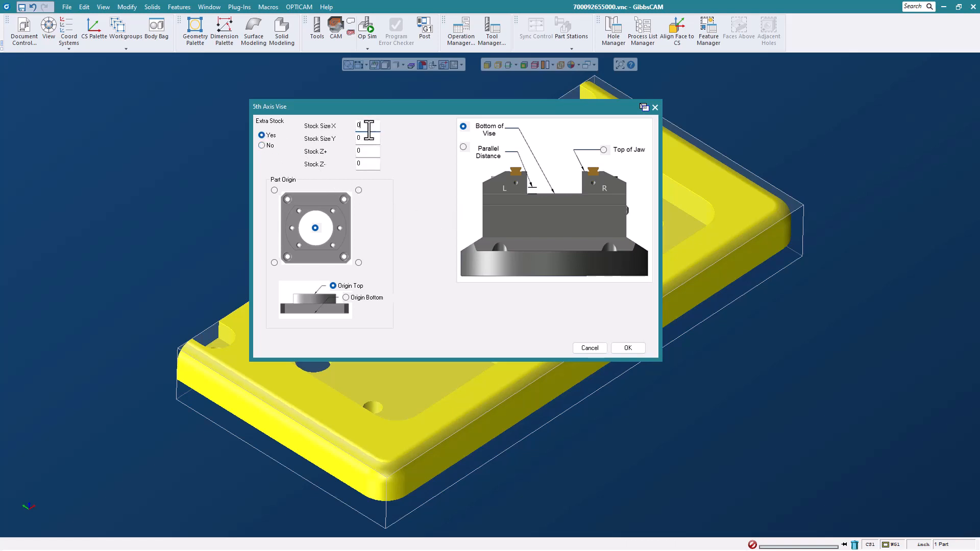
key(BackSpace)
click(365, 137)
key(BackSpace)
click(363, 150)
text(.05)
click(363, 164)
drag(449, 111, 437, 102)
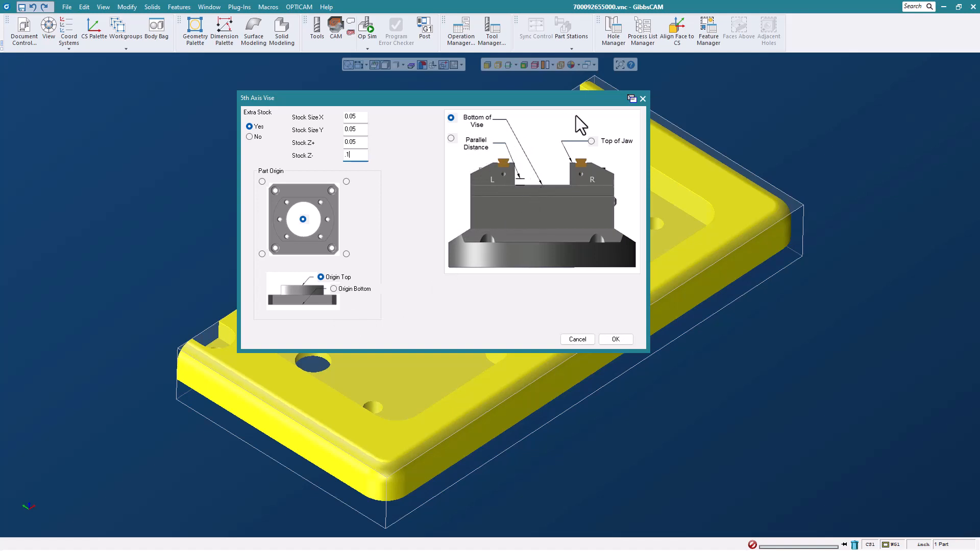
- Set the vise reference to Top of Jaw and load the 5th axis vise around the part, leaving nothing selected
click(591, 141)
click(615, 339)
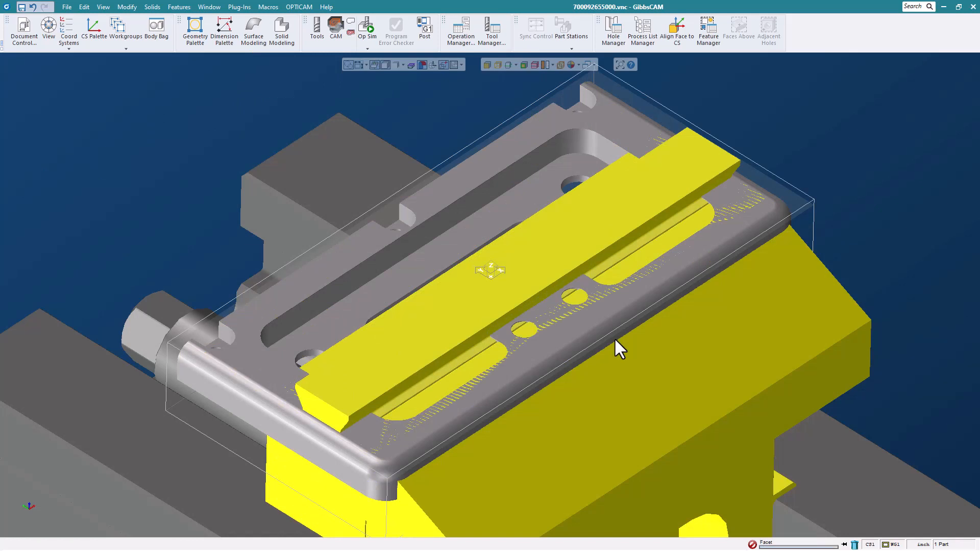
scroll(568, 350, down, 5)
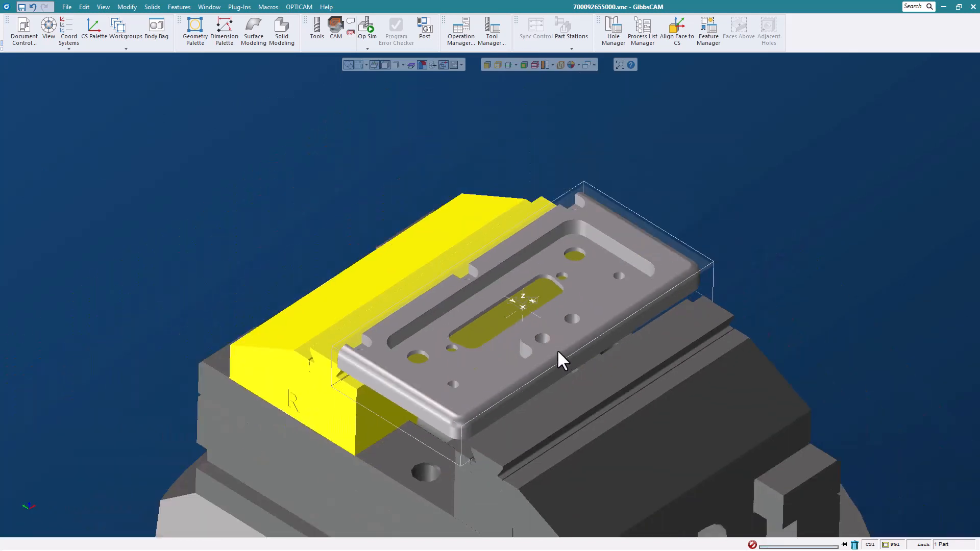
middle_drag(517, 286, 480, 224)
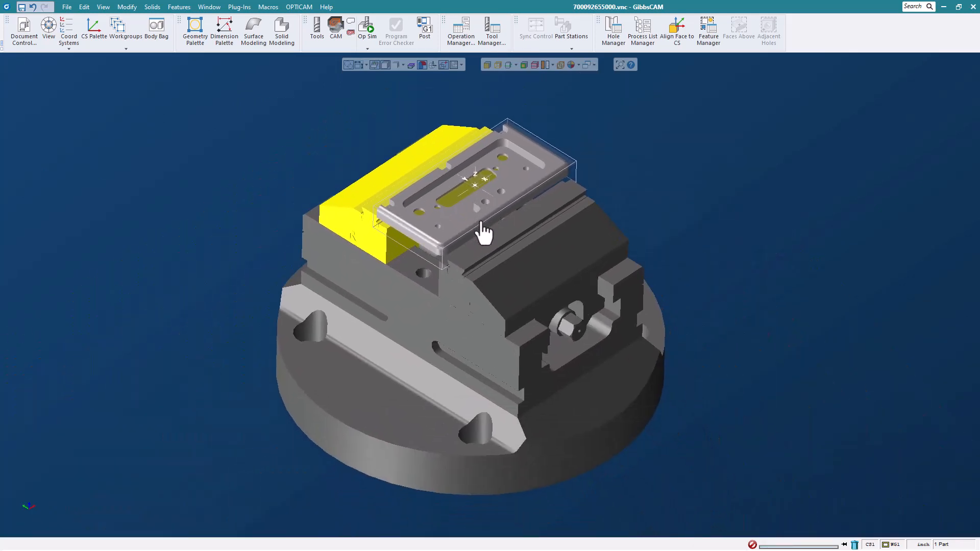
click(597, 230)
middle_drag(473, 376, 608, 147)
middle_drag(488, 187, 421, 223)
scroll(550, 187, up, 1)
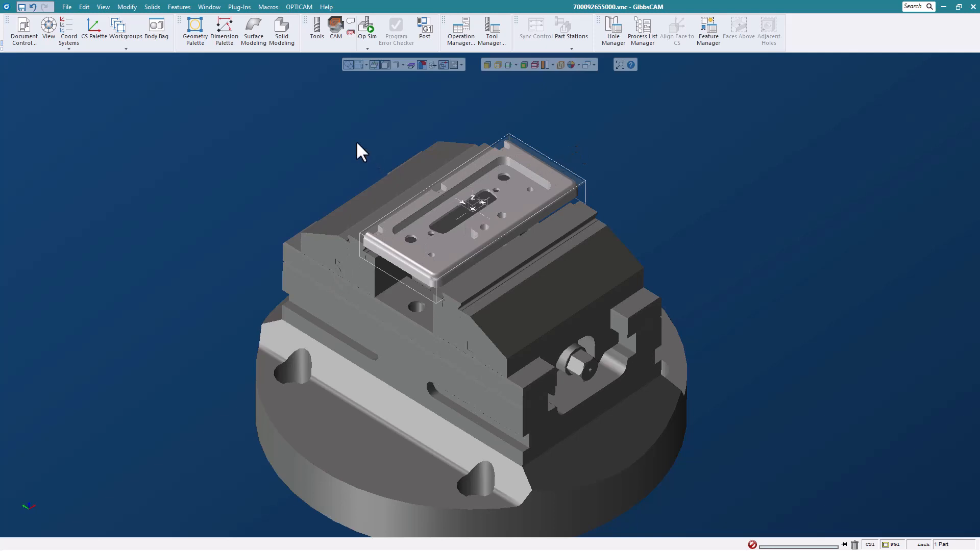
- Display the tool list together with the CAM process and operation lists
click(315, 31)
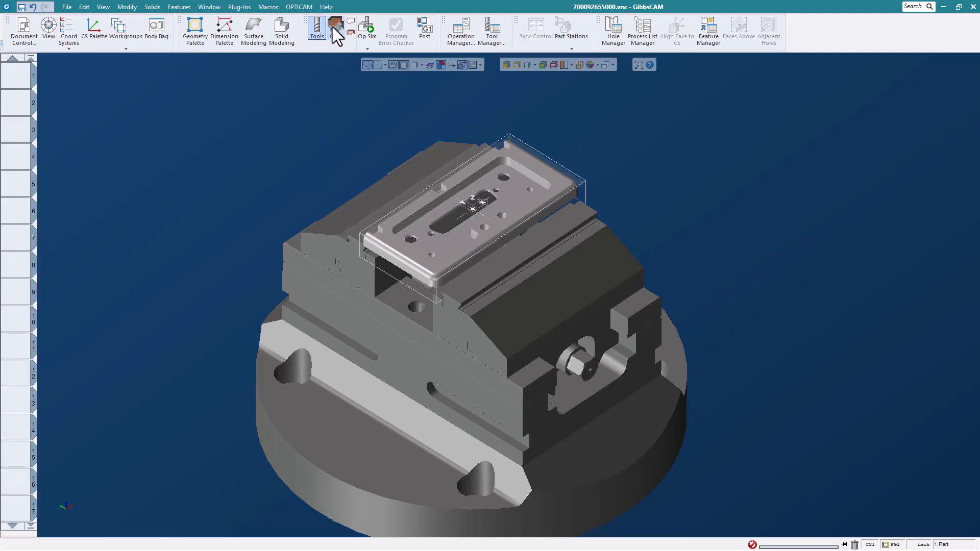
click(336, 29)
scroll(346, 165, down, 1)
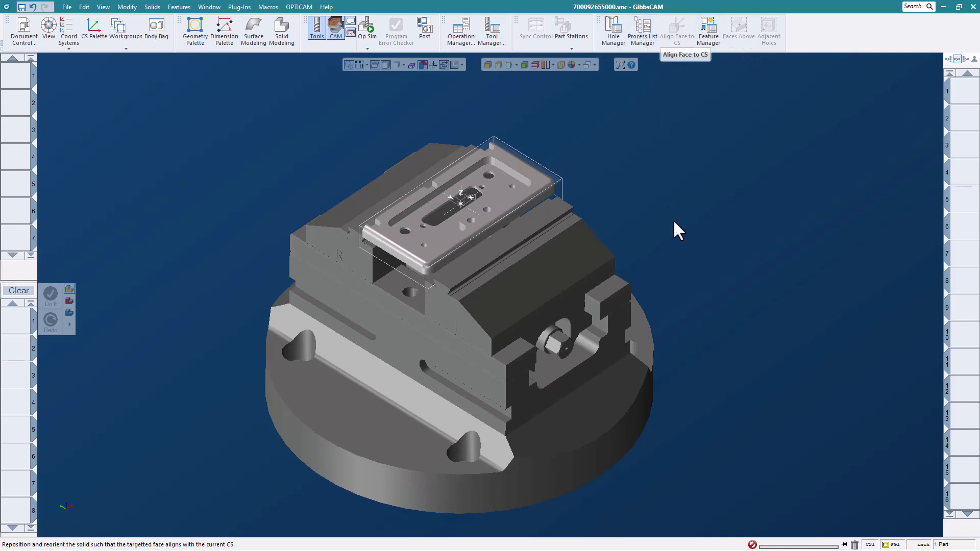
right_click(27, 328)
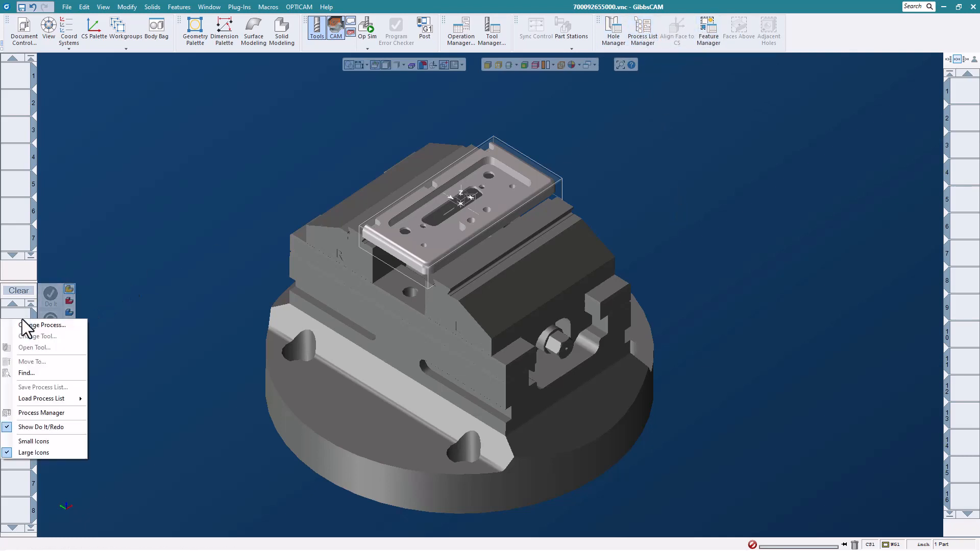
mouse_move(47, 399)
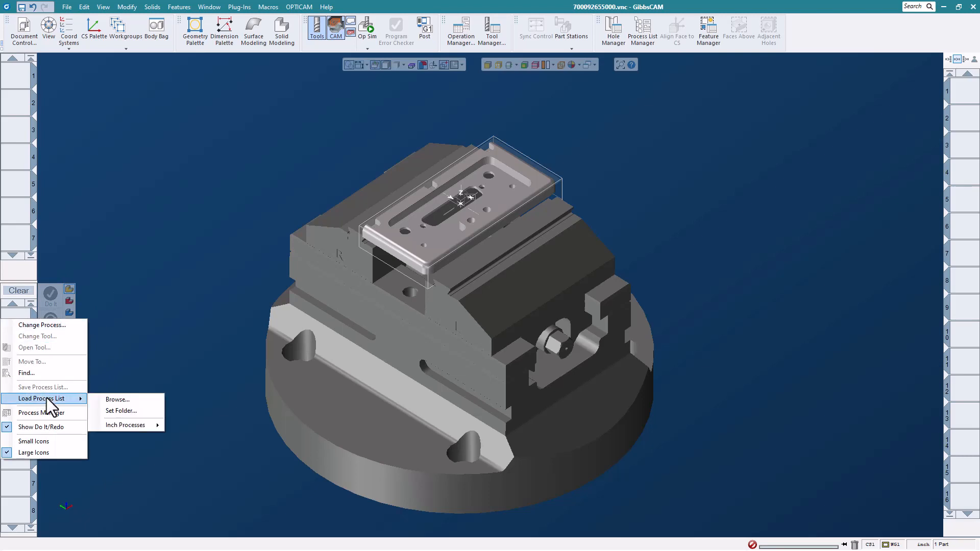
click(107, 258)
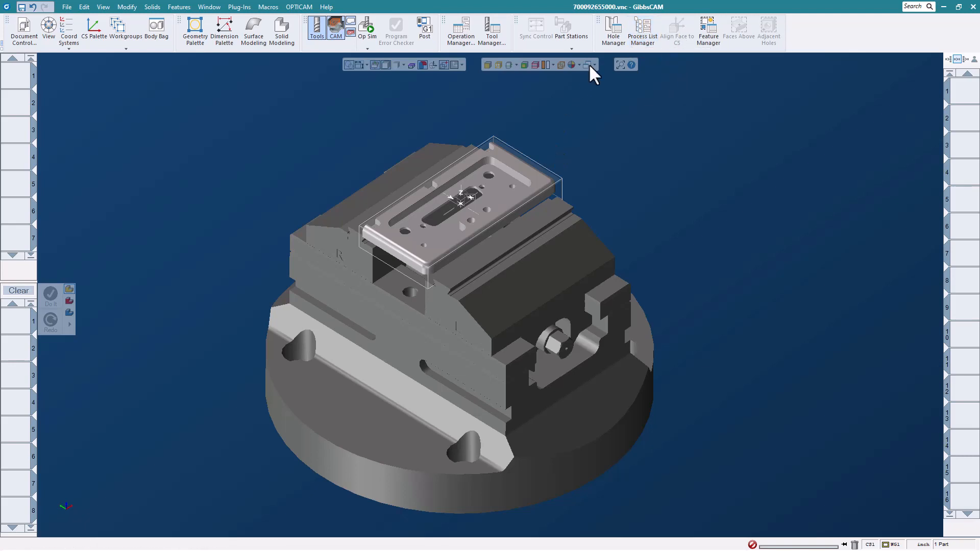
- Open the Process Group Manager and expand Inch Processes, Milling and Face Milling to show the saved face mill processes
click(648, 40)
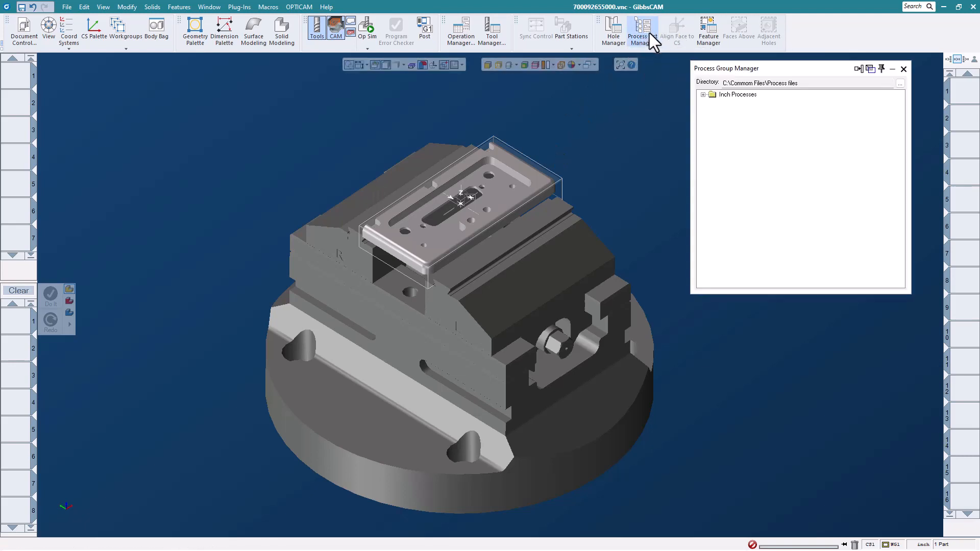
drag(743, 70, 698, 70)
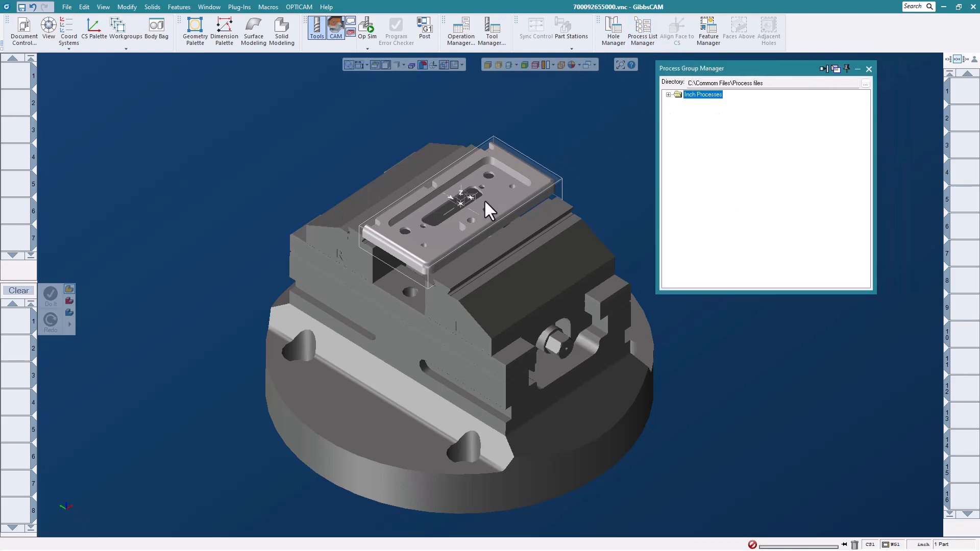
click(668, 94)
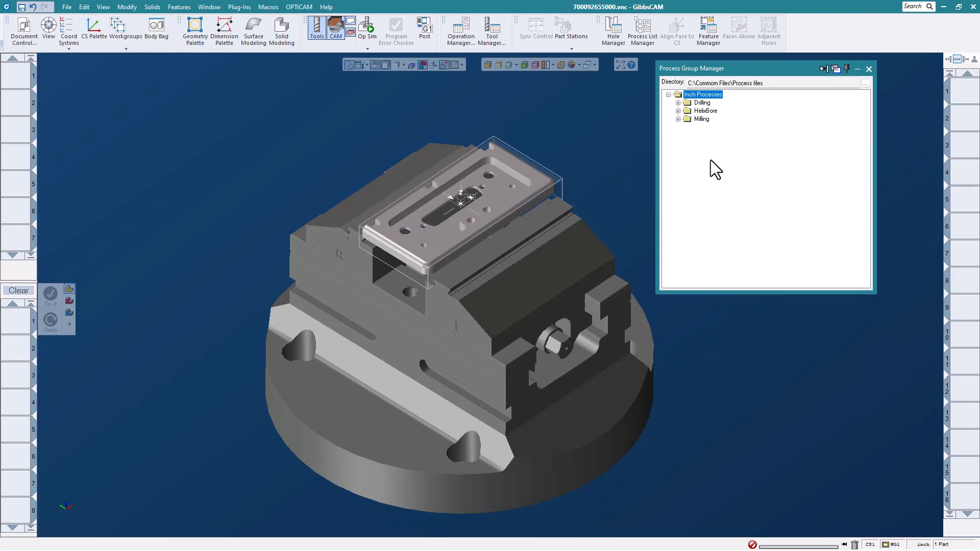
click(678, 119)
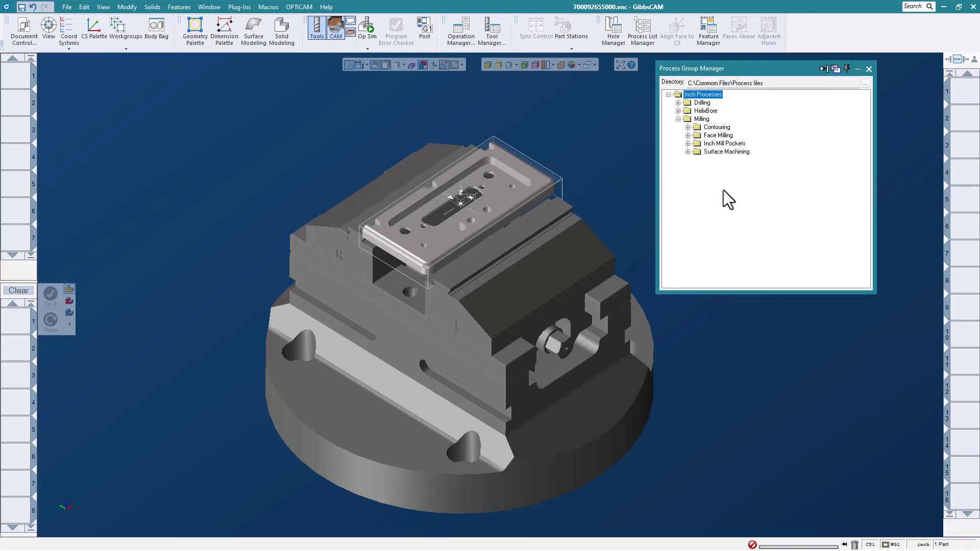
click(687, 135)
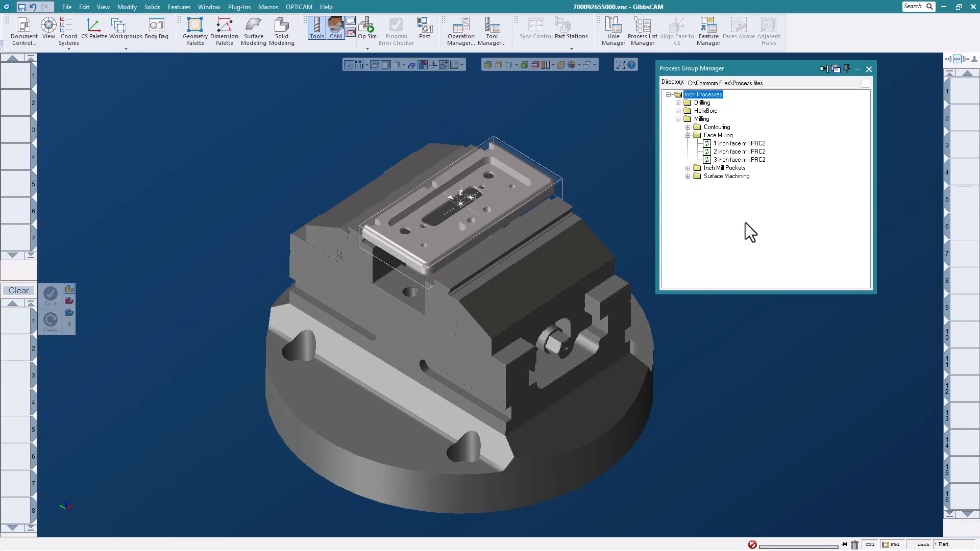
- Load the 2 inch face mill.PRC2 process and generate the facing toolpath over the part
double_click(745, 152)
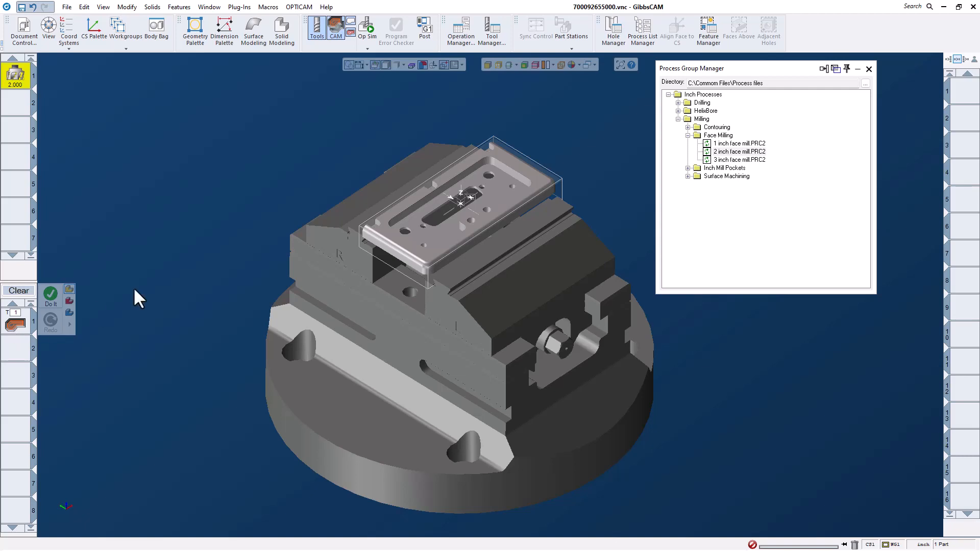
click(51, 299)
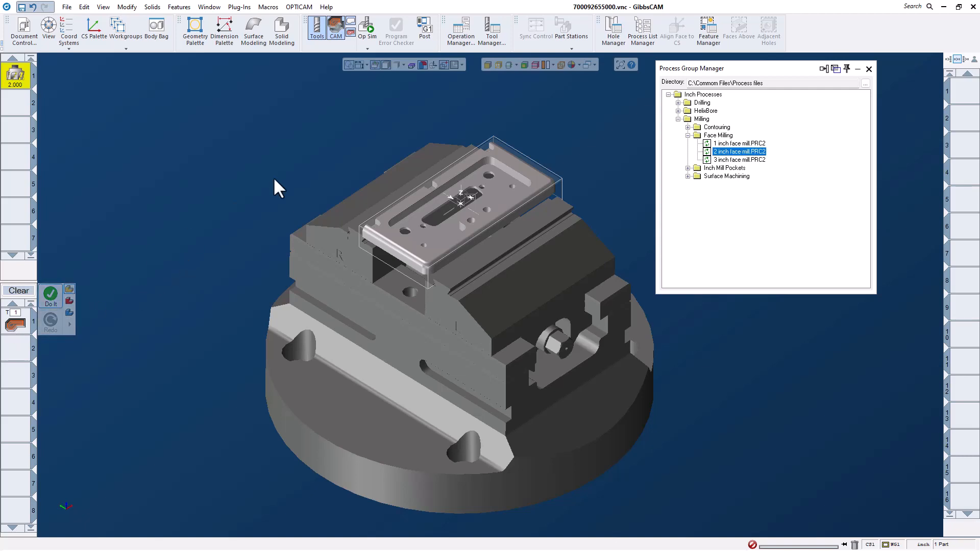
click(51, 299)
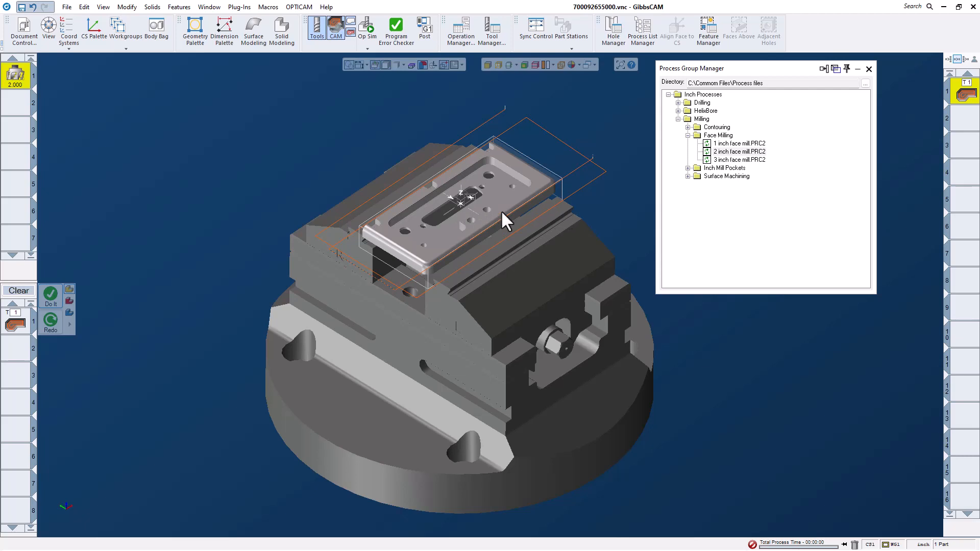
scroll(499, 222, up, 1)
scroll(469, 217, down, 1)
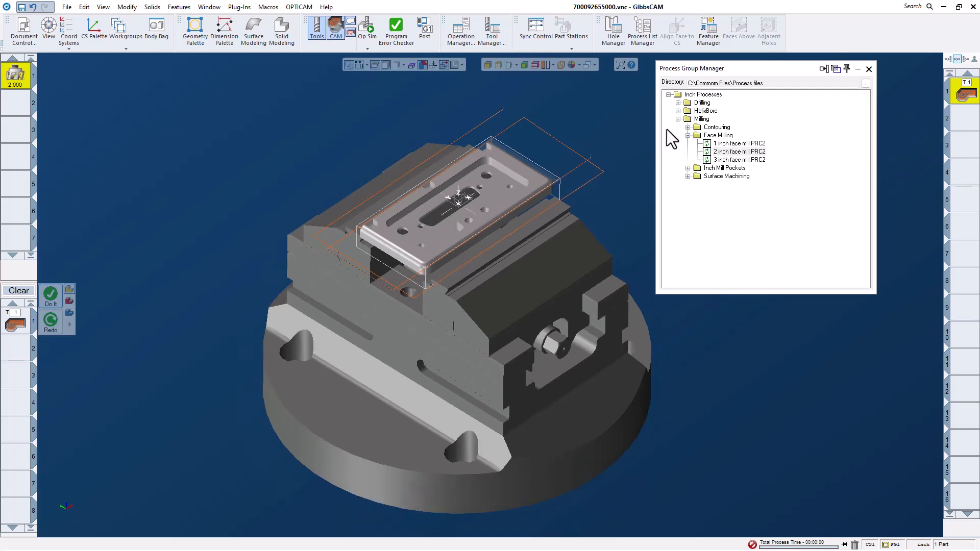
- Load the saved Contouring process .500 Emill 3 Extra Offsets-.100 Extra Stepover.PRC2 from the Milling group
click(677, 119)
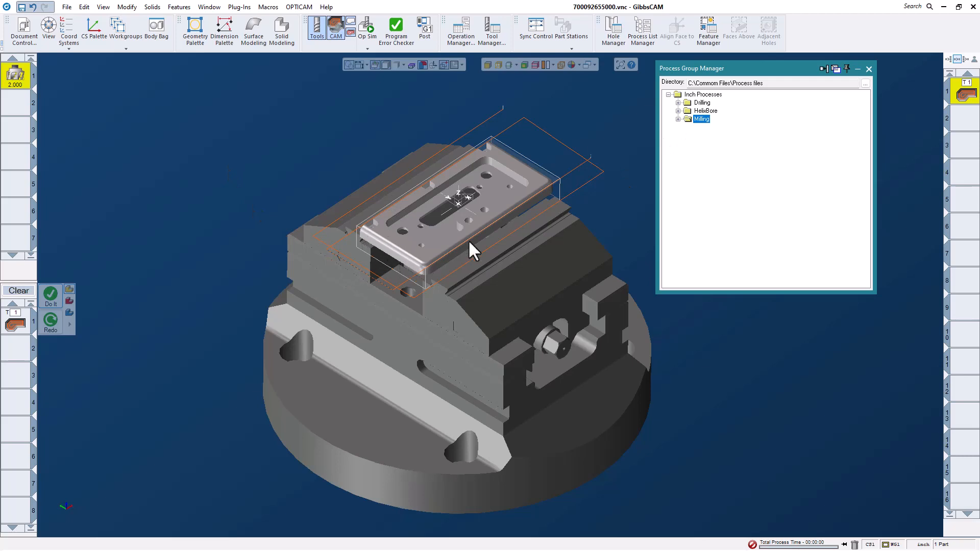
click(678, 119)
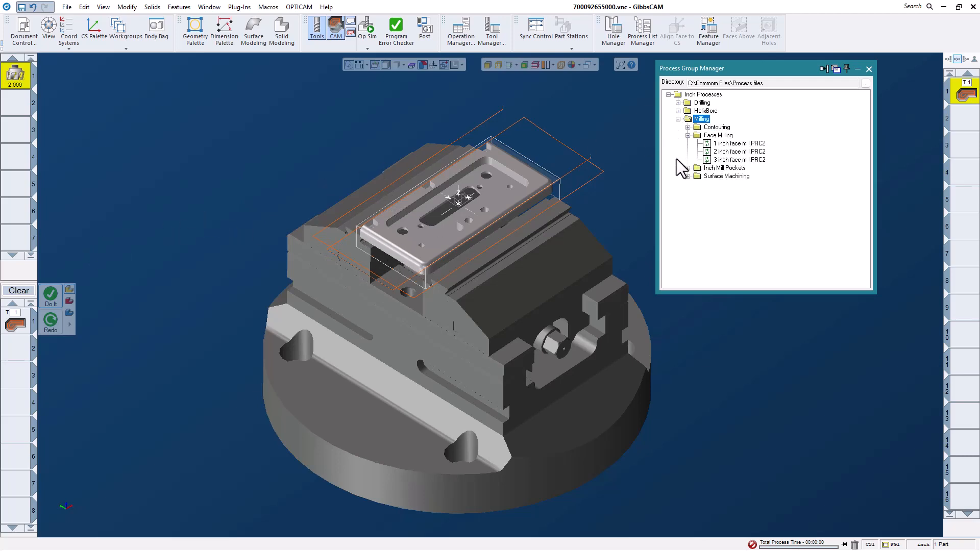
click(688, 127)
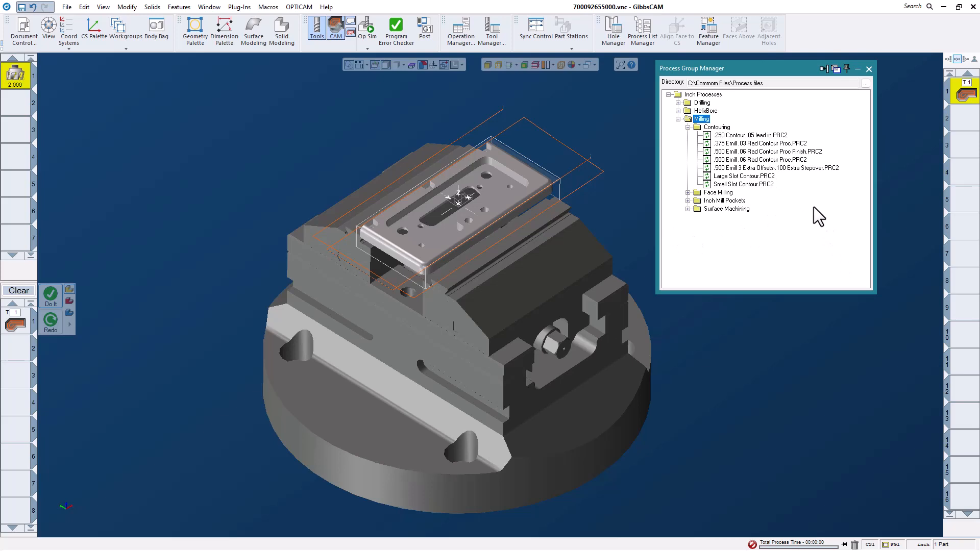
click(800, 168)
double_click(799, 168)
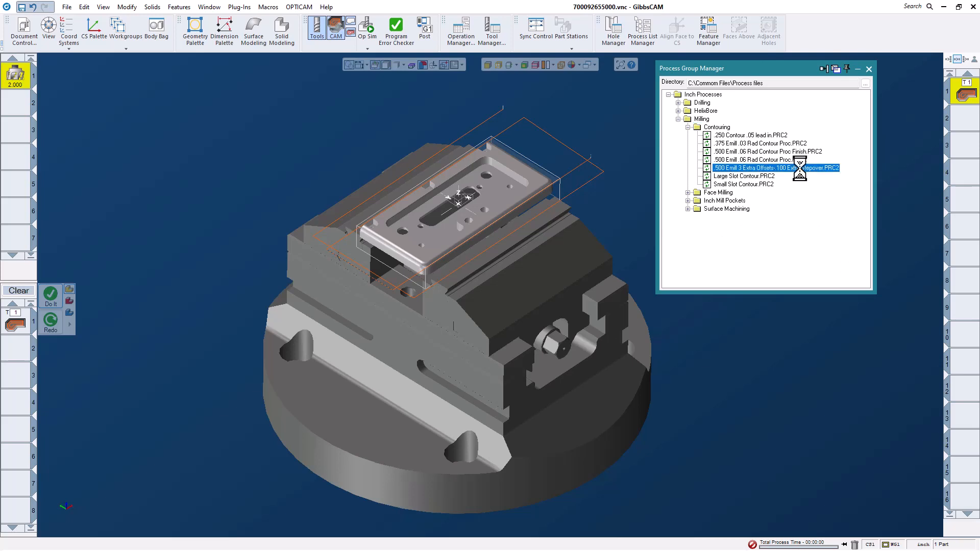
- Select the plate's outer side wall faces, including the rounded corners, using face selection
scroll(416, 270, up, 3)
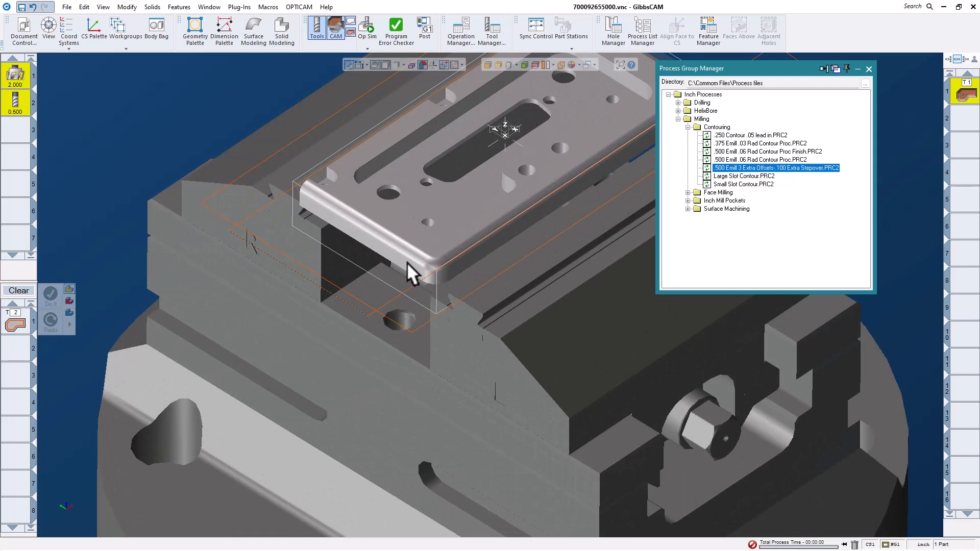
click(407, 263)
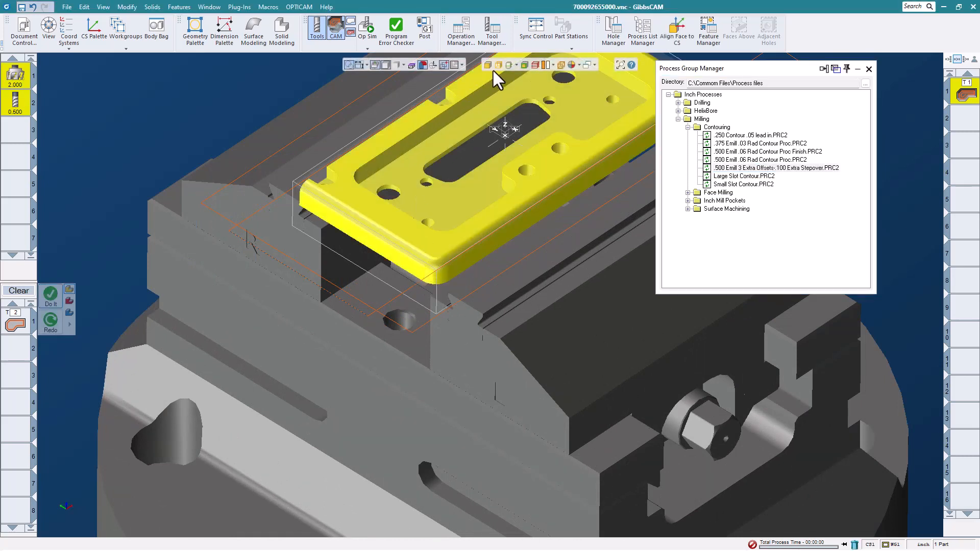
click(406, 258)
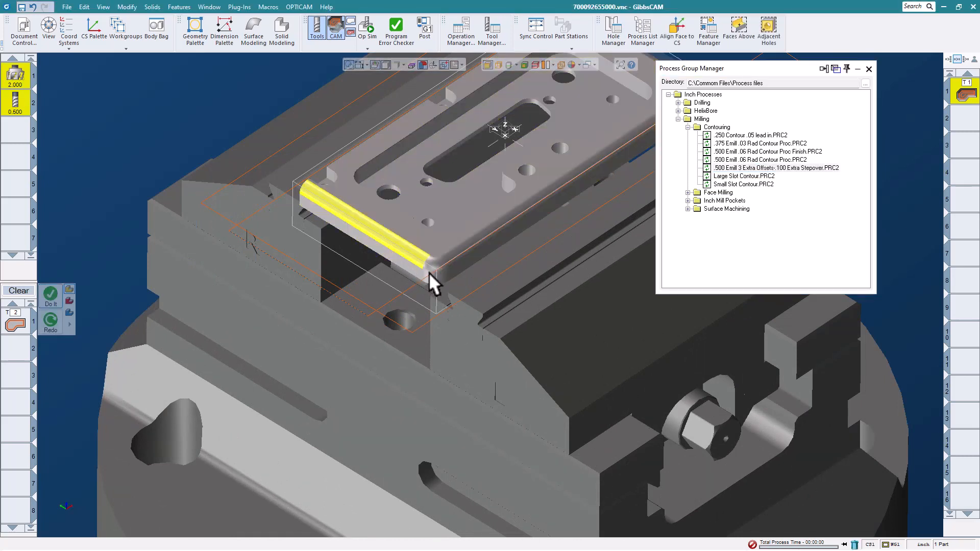
click(421, 268)
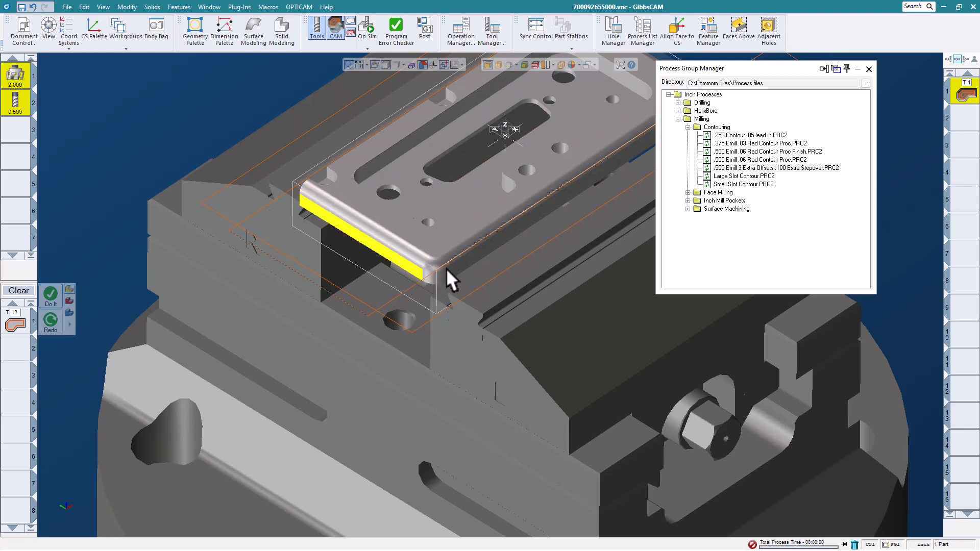
double_click(446, 268)
scroll(362, 246, down, 3)
middle_drag(612, 147, 132, 416)
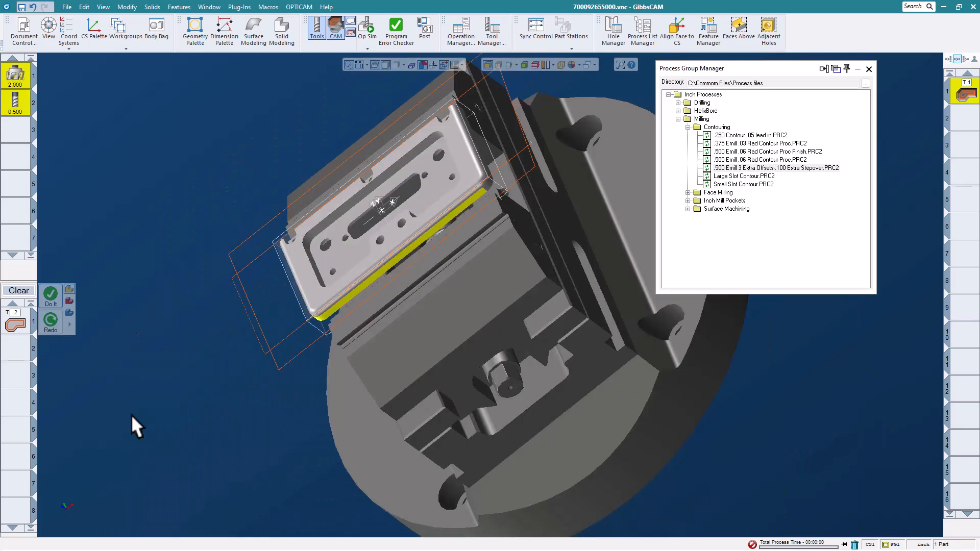
scroll(449, 225, up, 5)
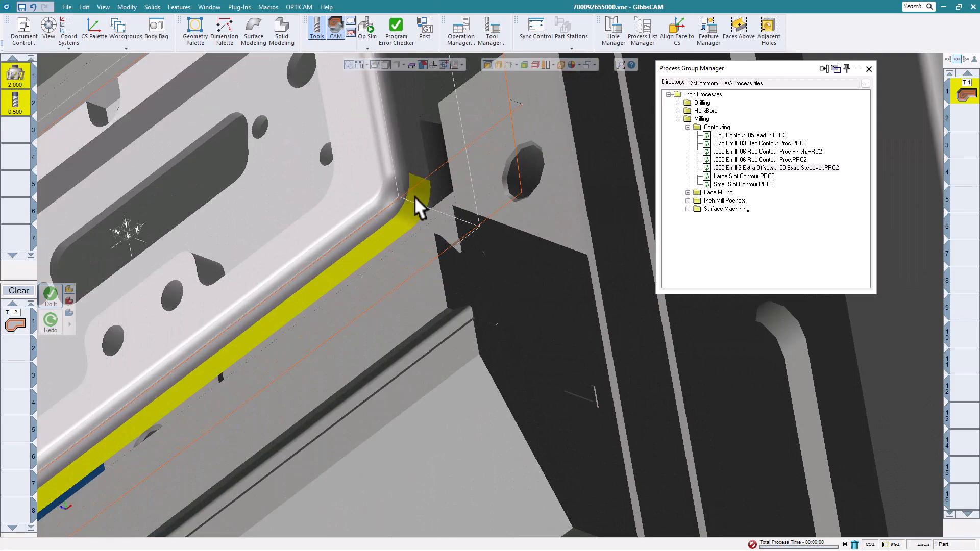
middle_drag(411, 184, 532, 373)
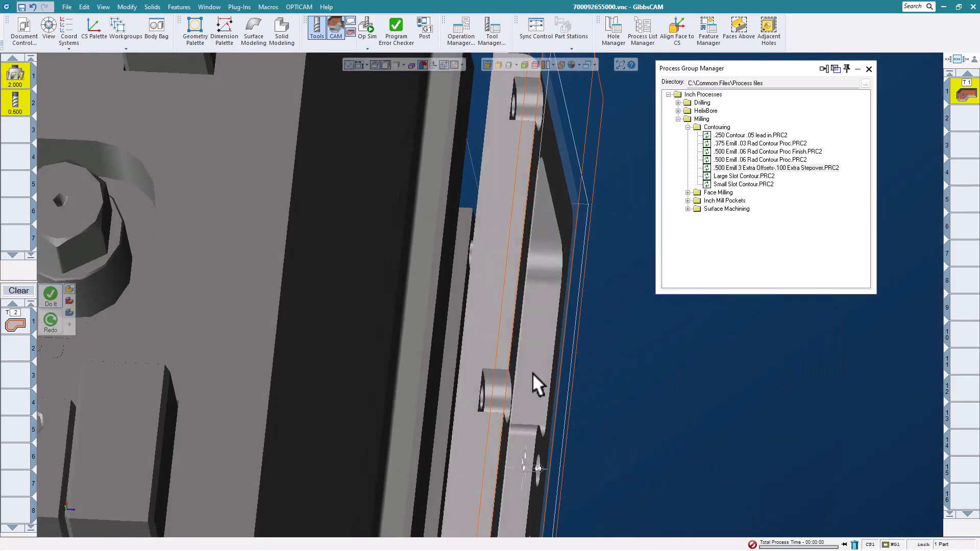
click(503, 279)
scroll(507, 268, down, 4)
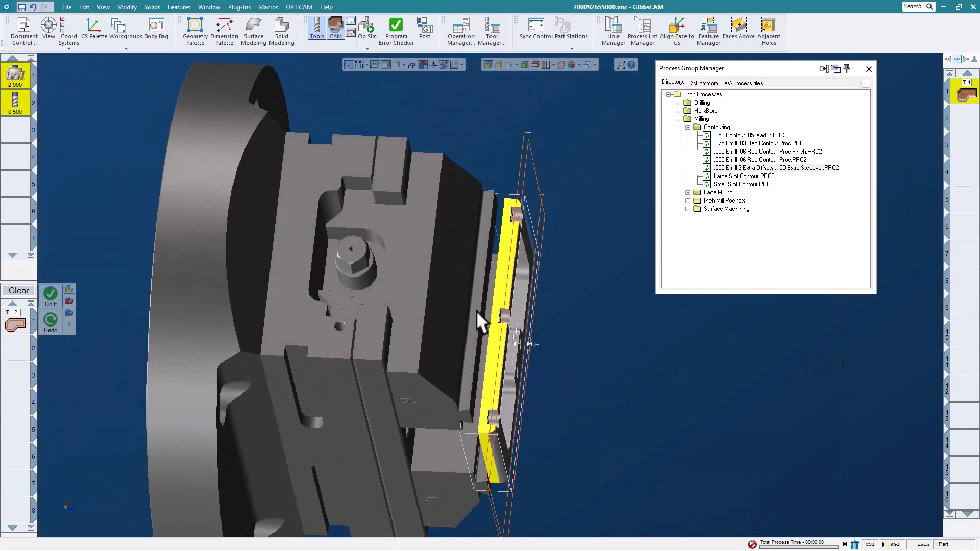
middle_drag(476, 310, 508, 345)
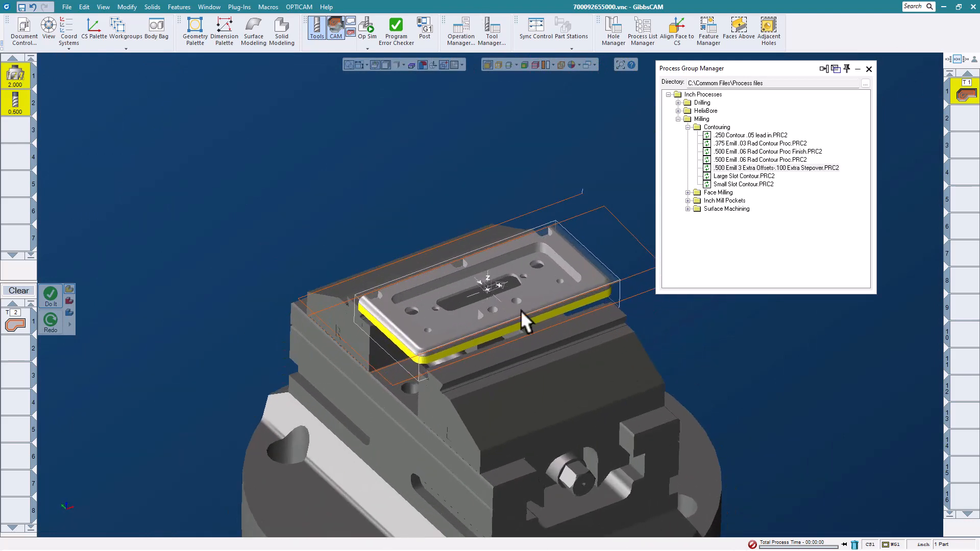
- Generate the contouring toolpath with its extra offsets around the selected outer walls of the plate
click(50, 297)
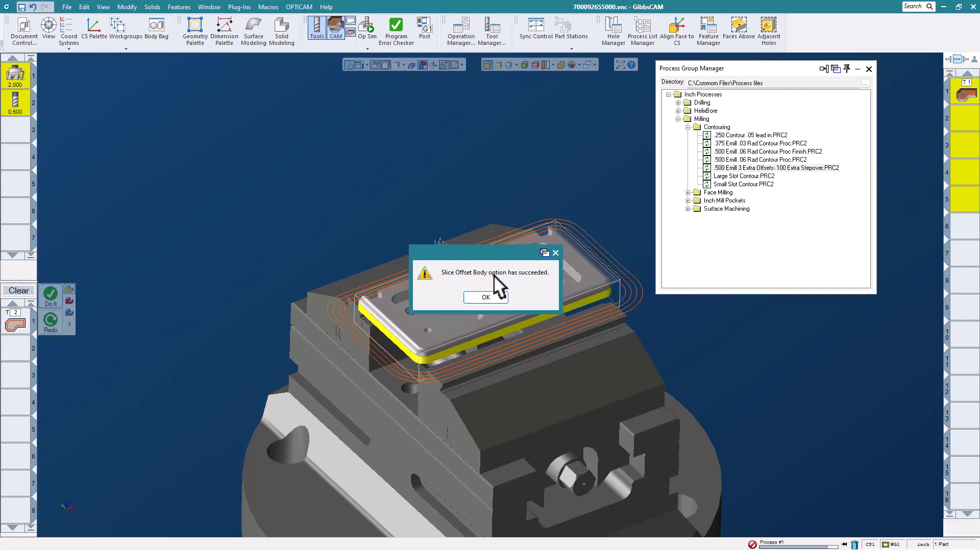
click(485, 297)
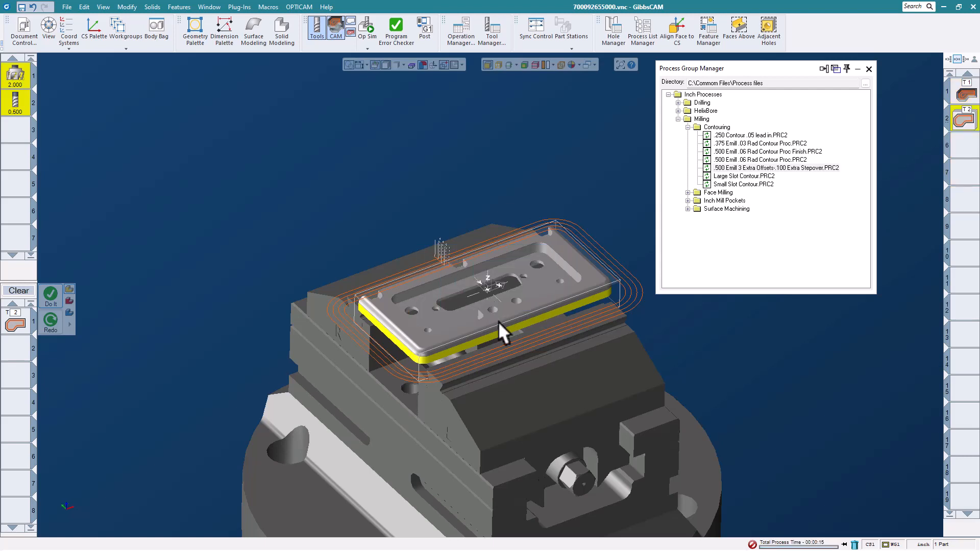
middle_drag(519, 381, 498, 309)
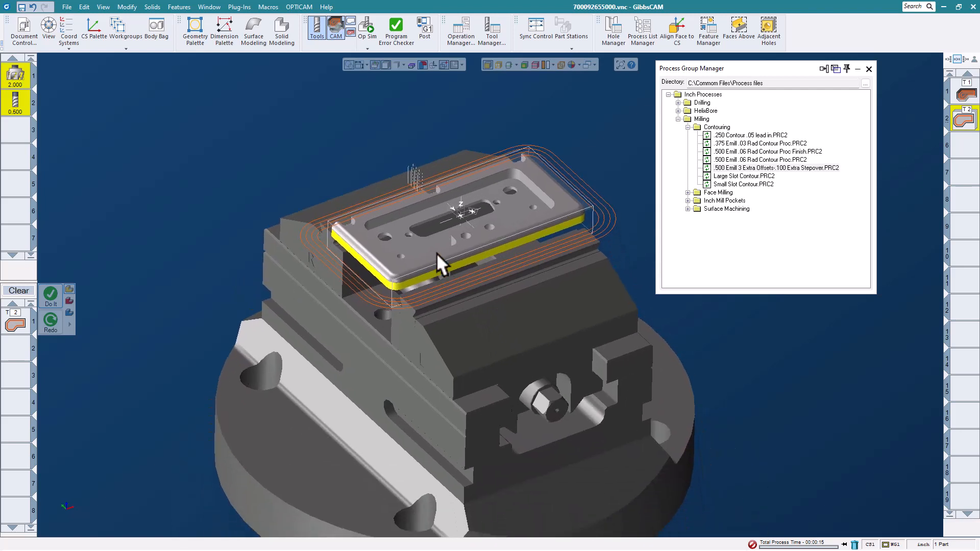
middle_drag(403, 234, 402, 241)
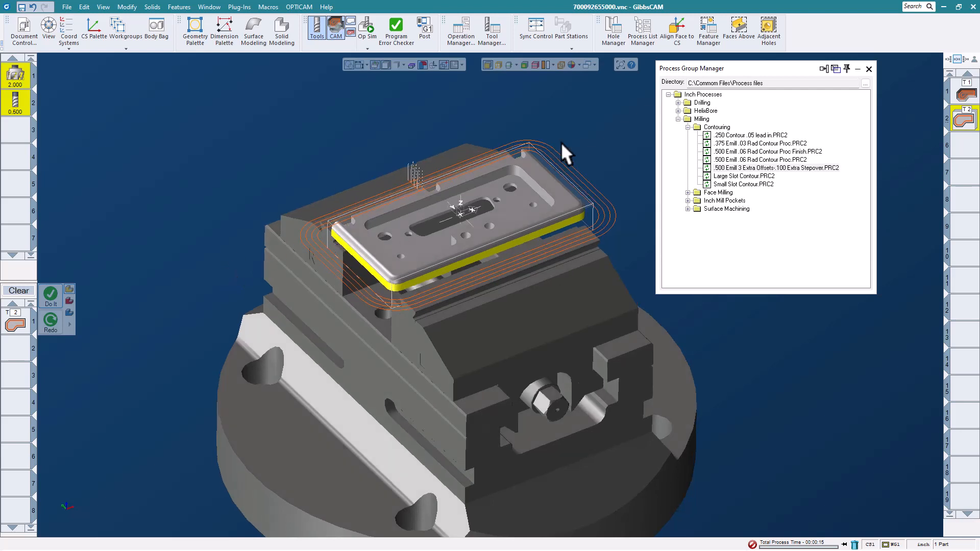
- Simulate the facing and contouring operations in Op Sim with opaque stock, inspect the part through transparent stock, and close the simulation
click(367, 26)
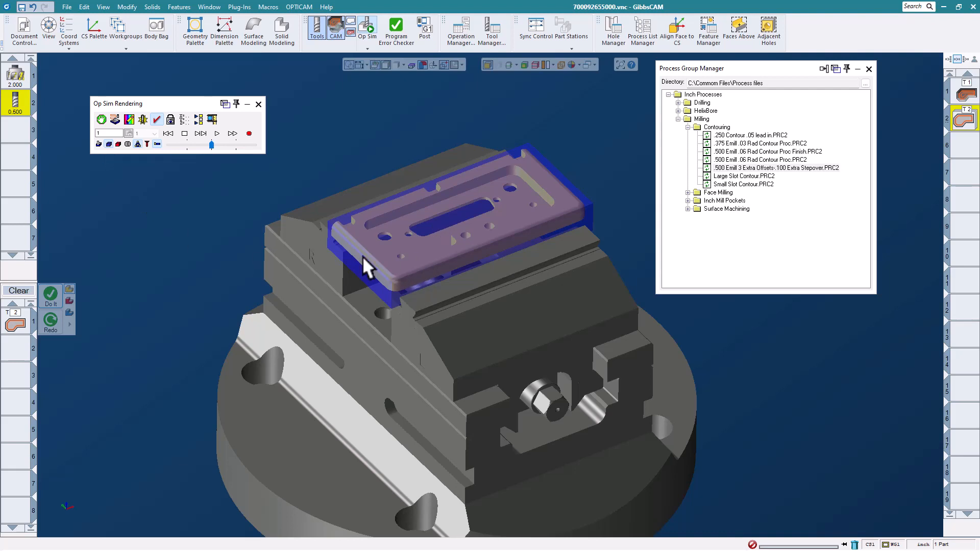
click(109, 143)
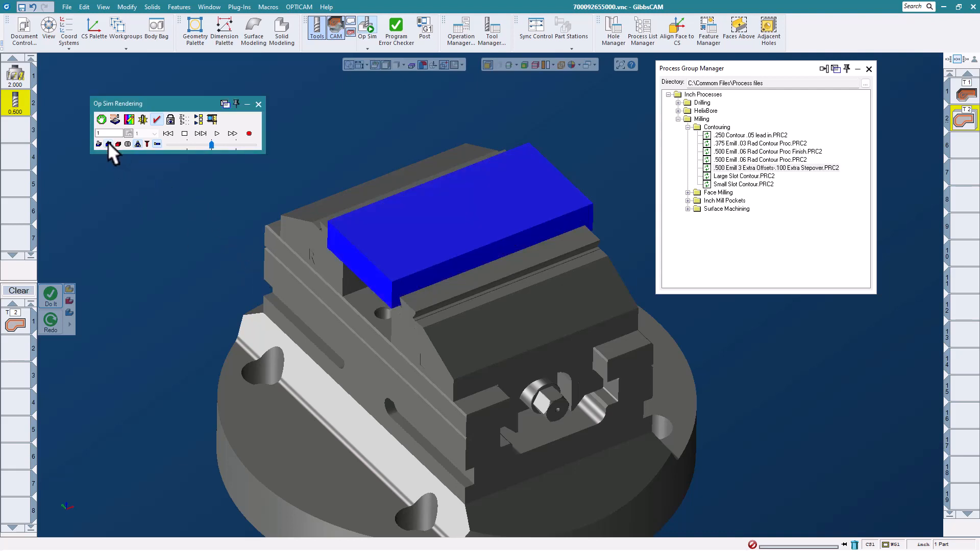
click(214, 134)
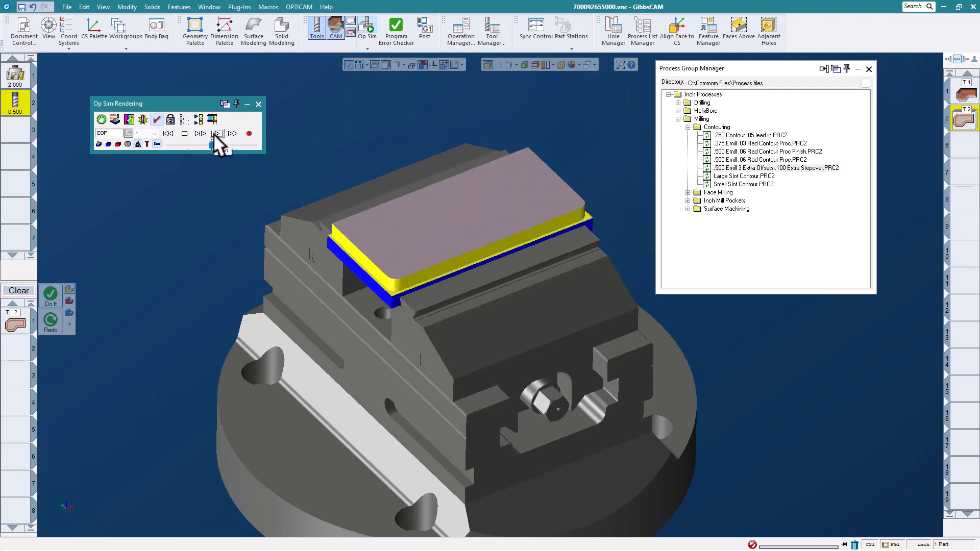
click(106, 143)
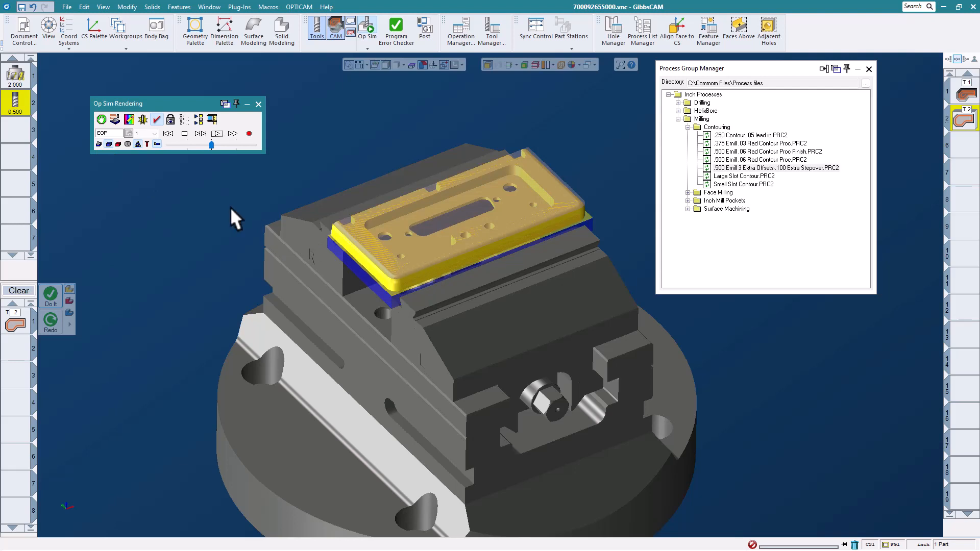
scroll(541, 226, up, 1)
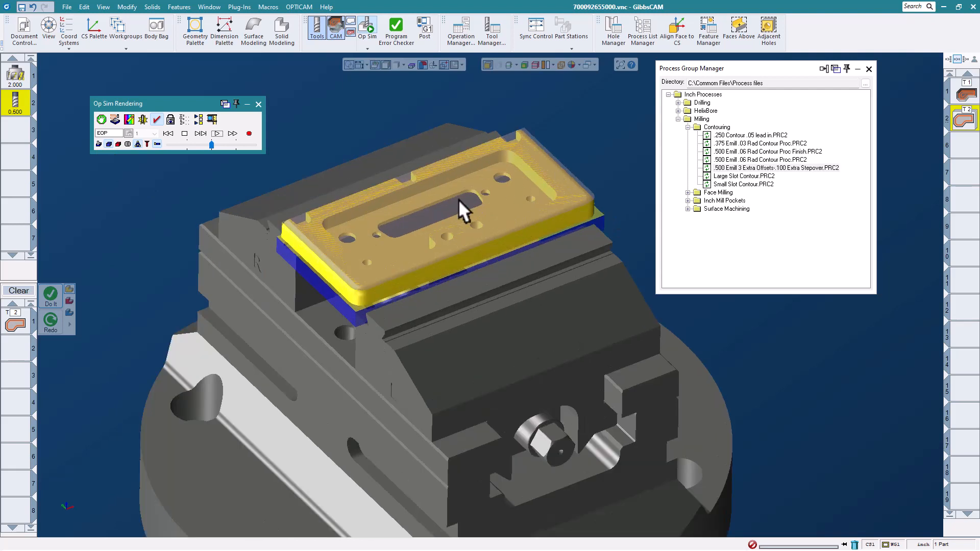
scroll(458, 199, down, 2)
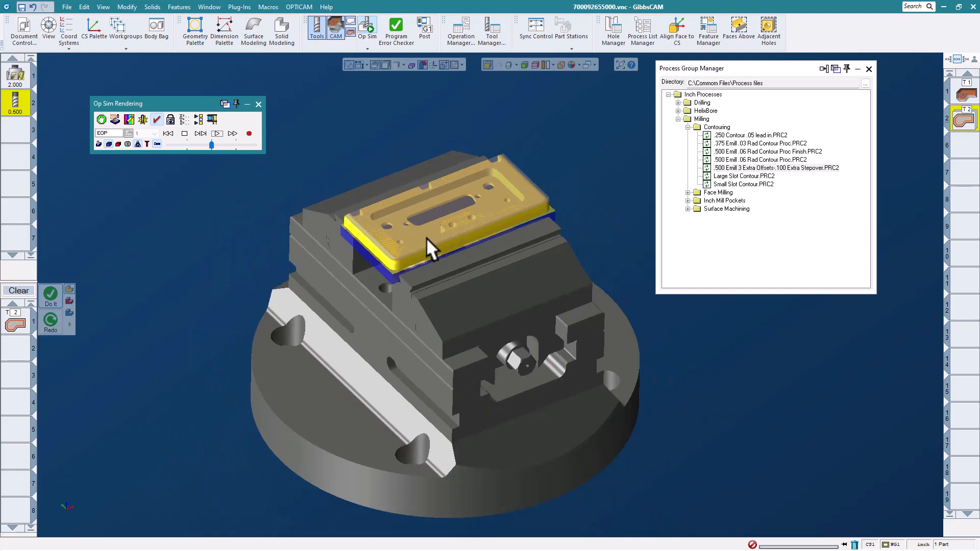
click(258, 104)
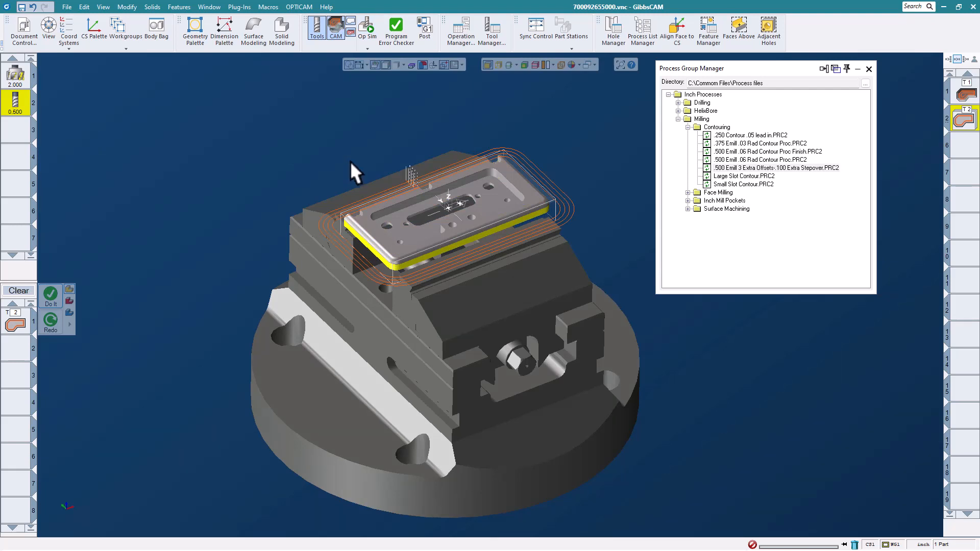
- Select the rounded top-edge faces along the plate's two ends and the near long side
scroll(351, 162, up, 1)
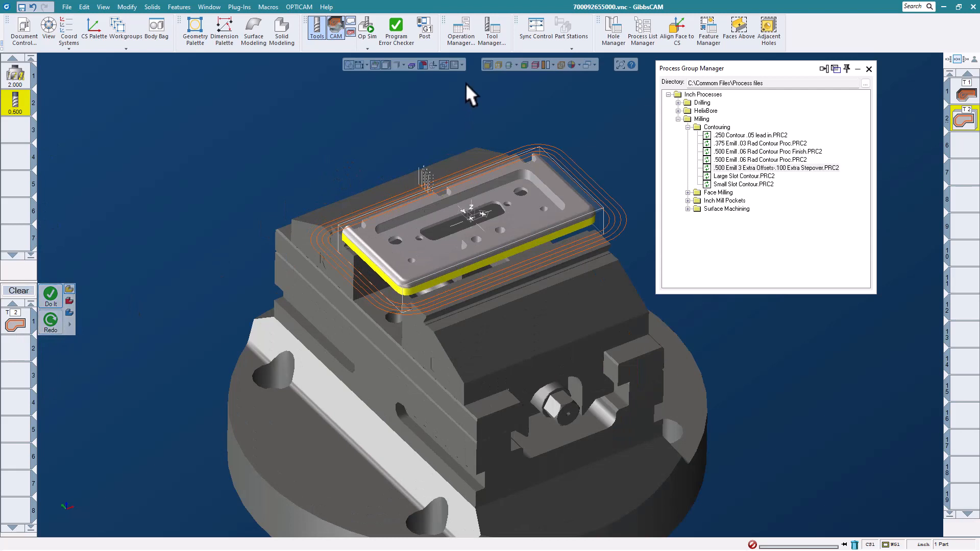
click(405, 279)
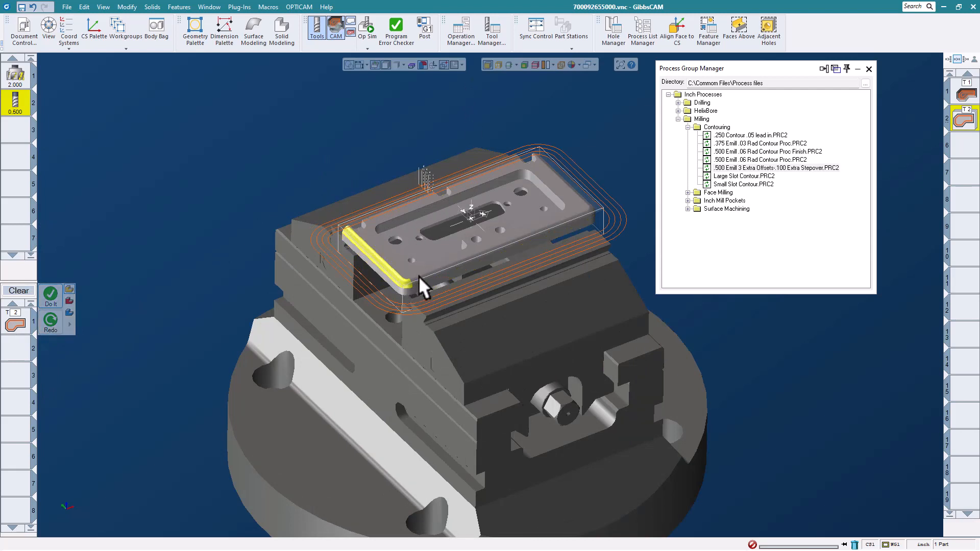
ctrl+click(421, 276)
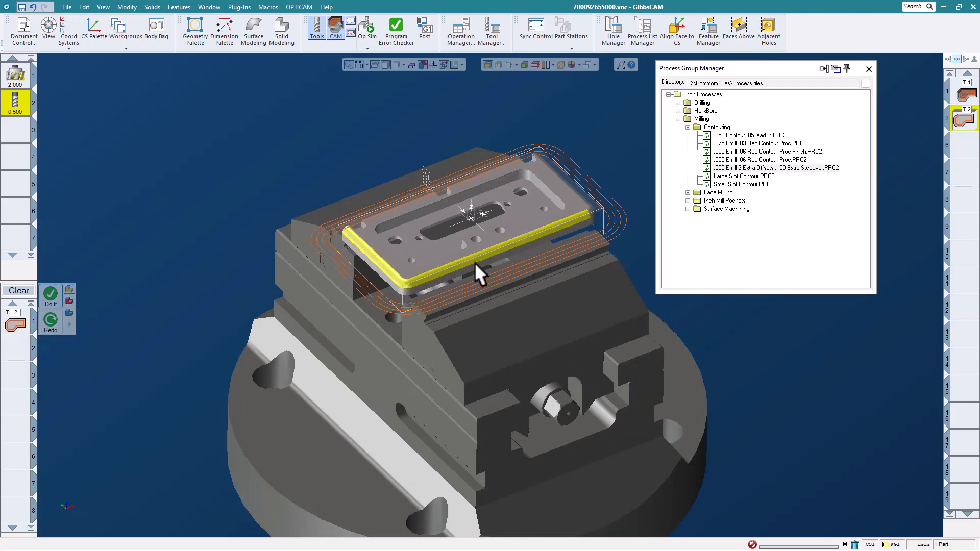
ctrl+click(586, 199)
- Load the saved Surface Machining process .250 Surface flow.PRC2 and generate its toolpath over the selected edge faces
click(687, 126)
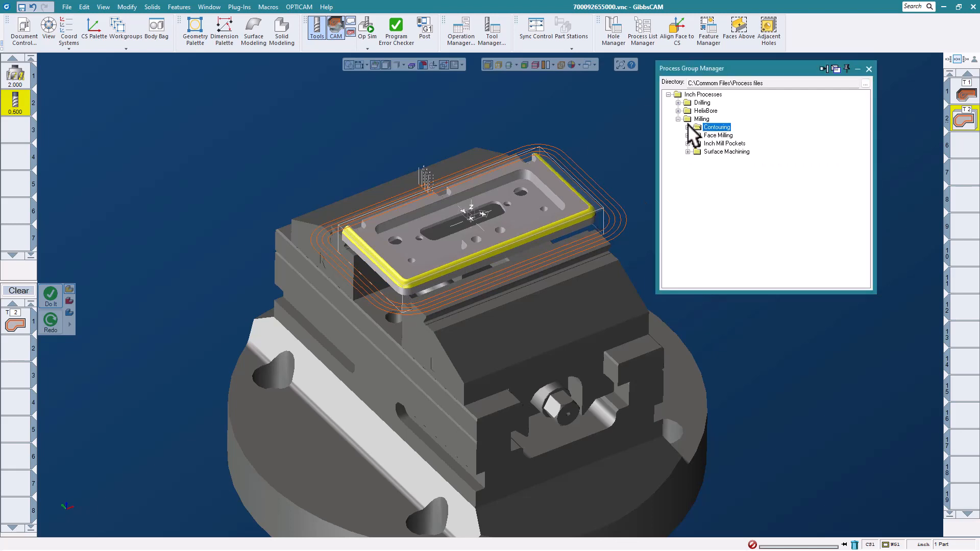
click(687, 152)
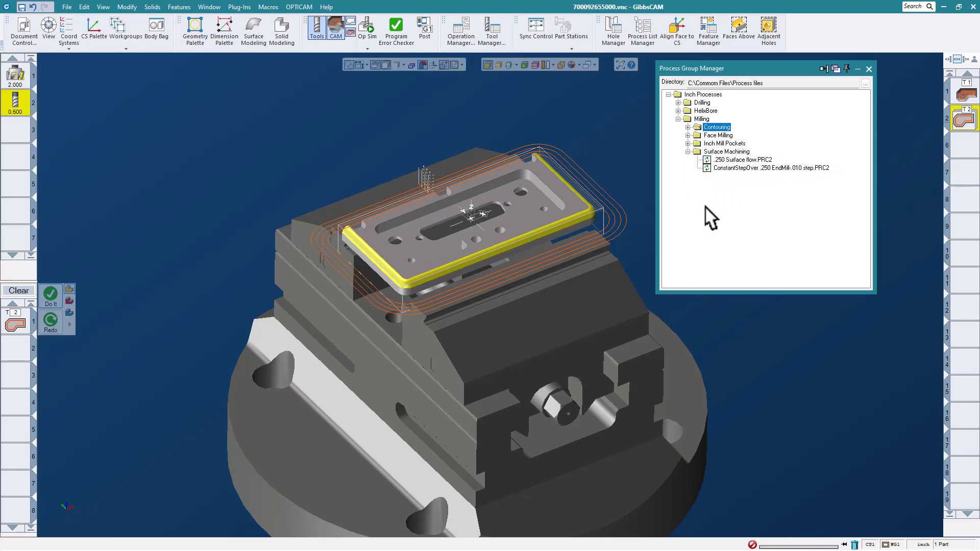
drag(735, 161, 155, 206)
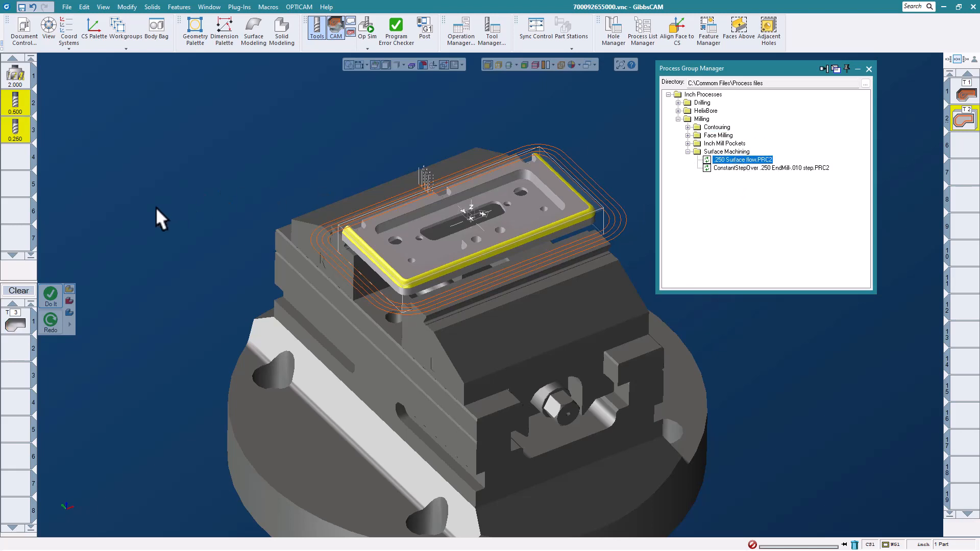
click(51, 296)
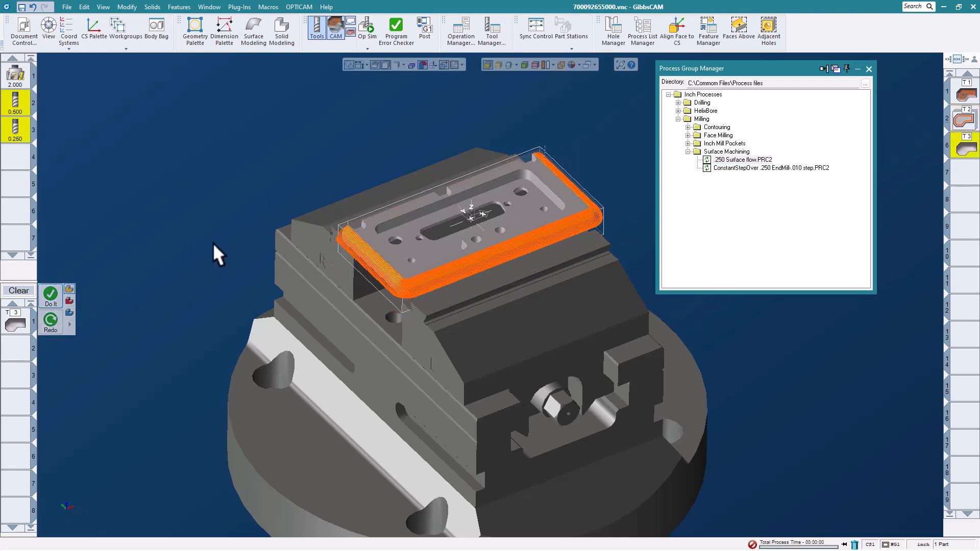
- Simulate the surface flow operation in Op Sim, close the simulation, and collapse the Surface Machining process group
click(371, 26)
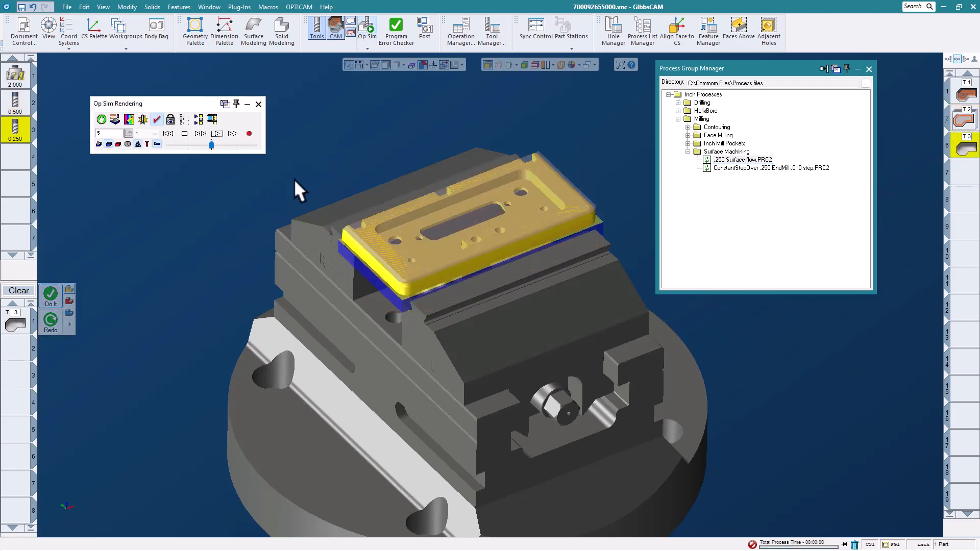
click(216, 133)
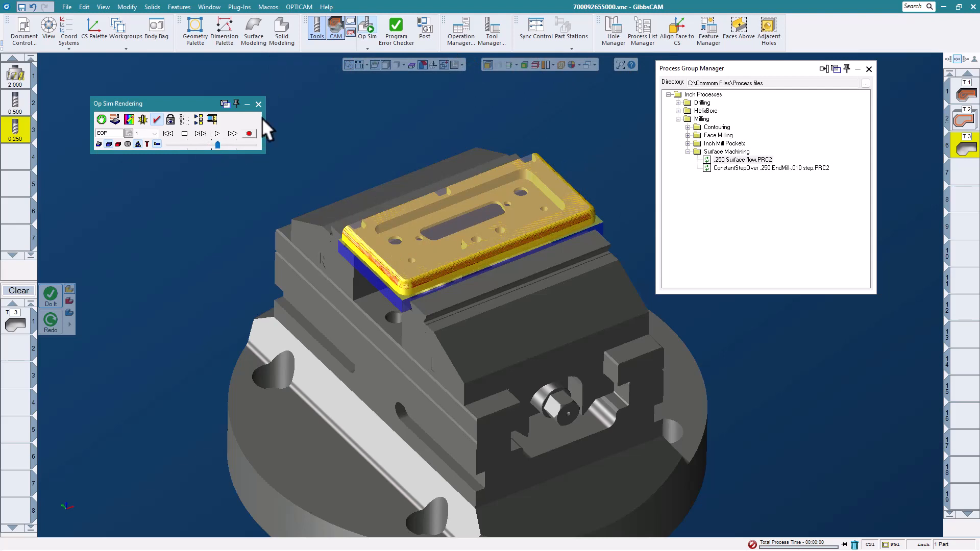
click(258, 104)
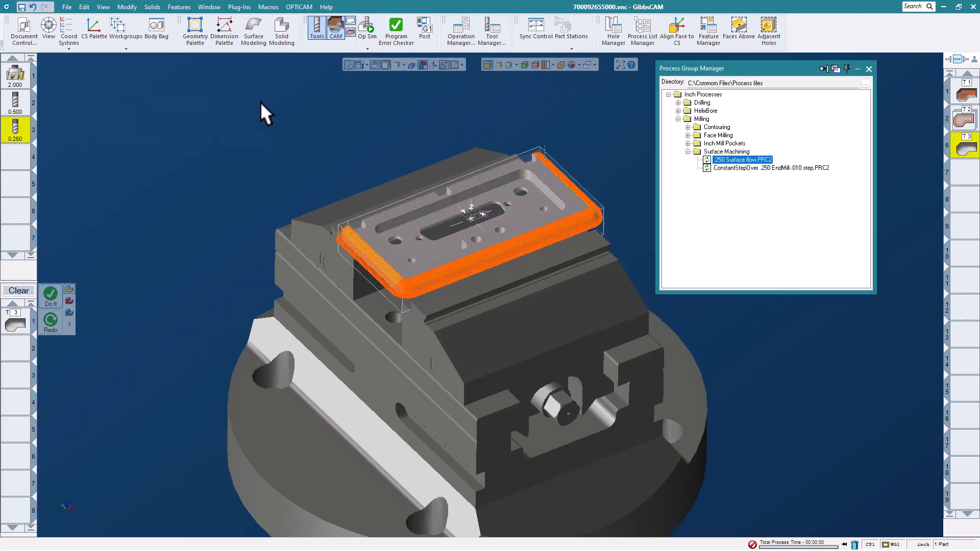
click(687, 151)
scroll(391, 234, up, 1)
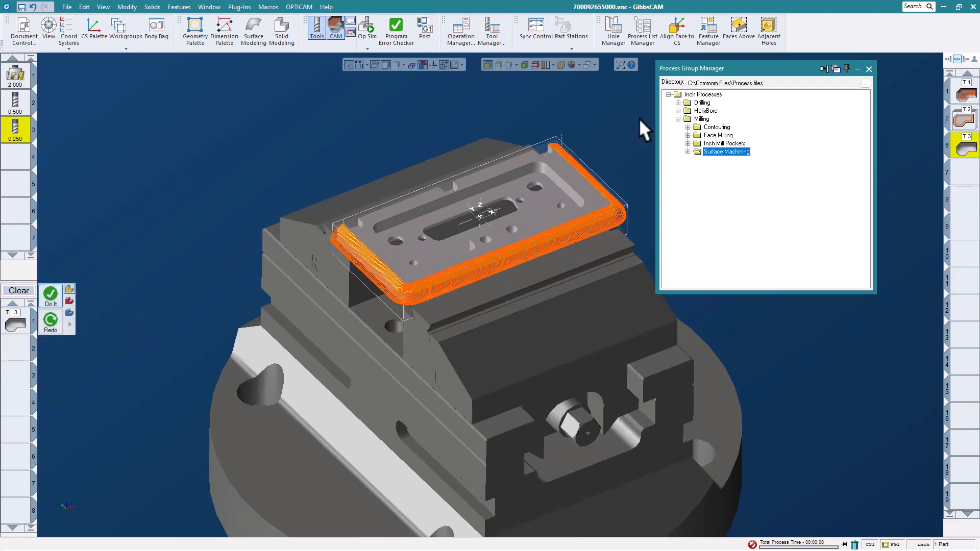
click(532, 203)
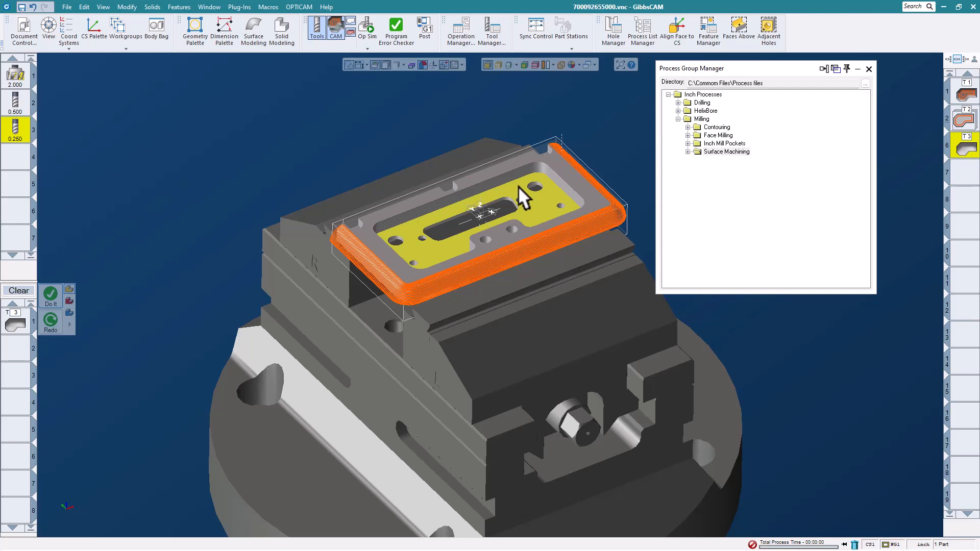
right_click(519, 186)
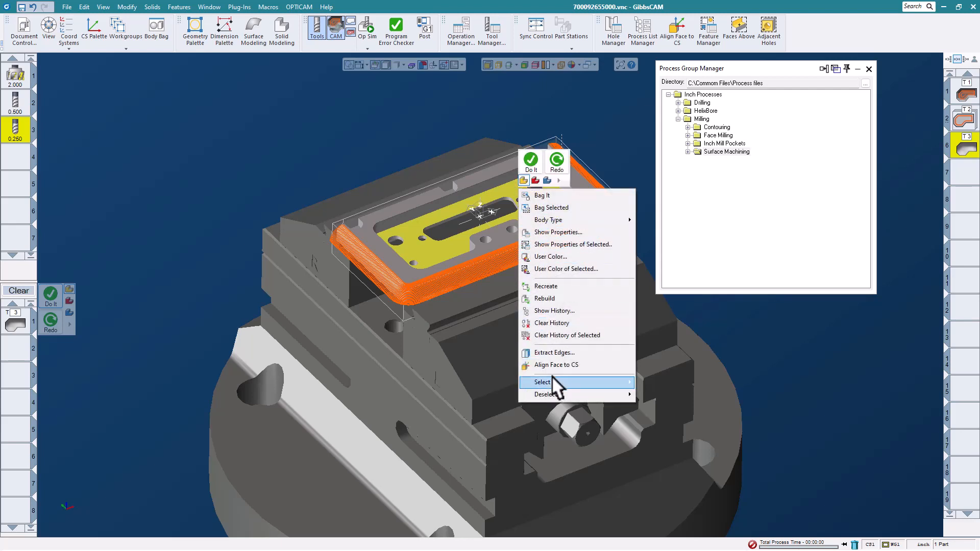
mouse_move(553, 375)
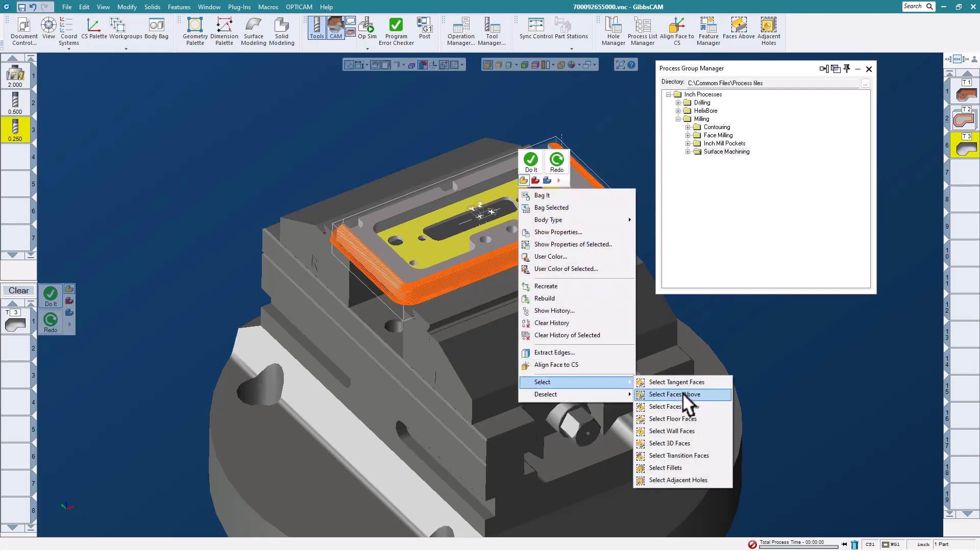
click(586, 107)
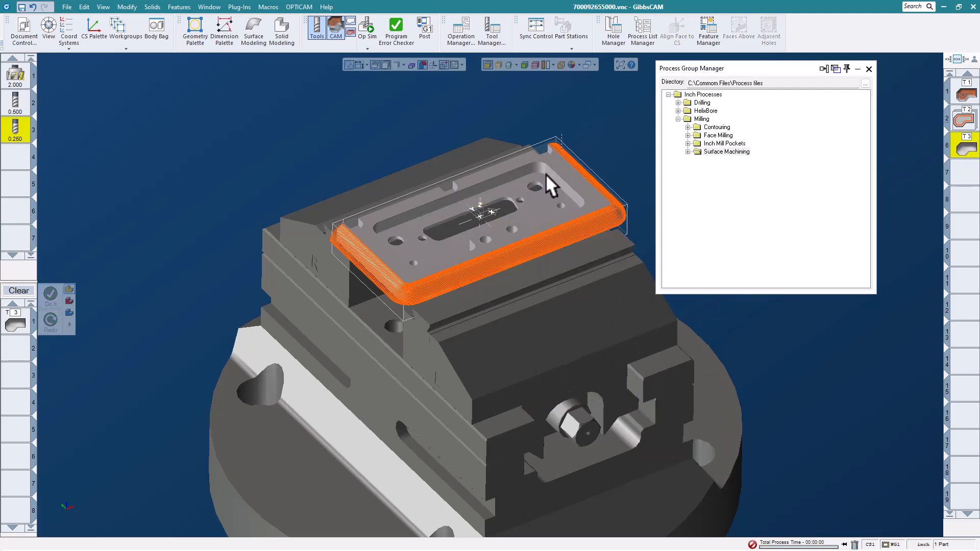
- Select the plate's pocket floor with all faces above it and generate a pocketing toolpath from the saved process ADV3D Pocketing .250 end mill.PRC2
click(544, 198)
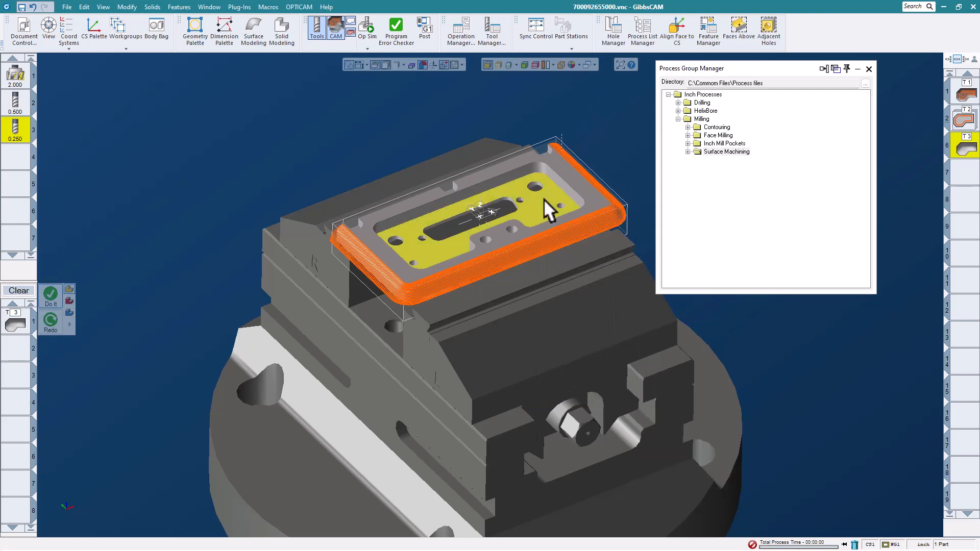
click(737, 26)
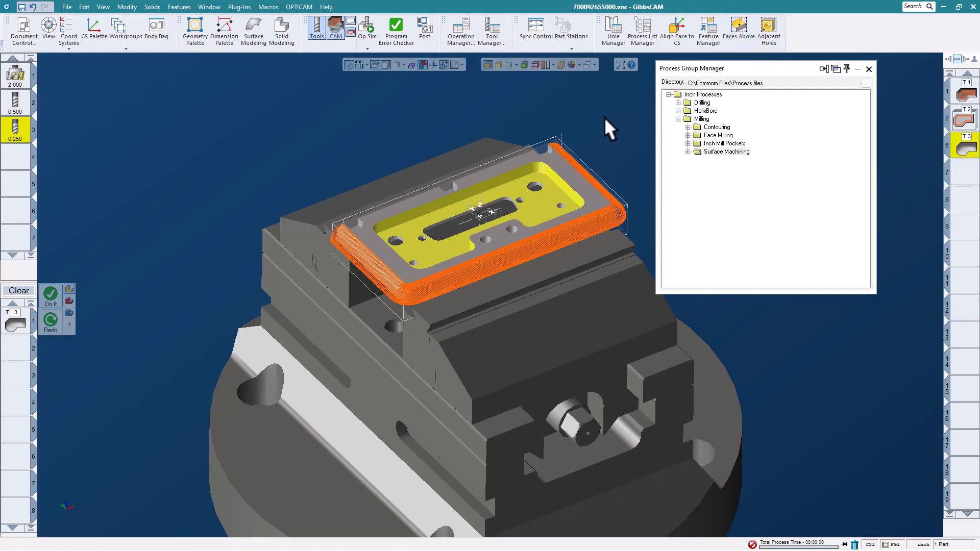
click(686, 143)
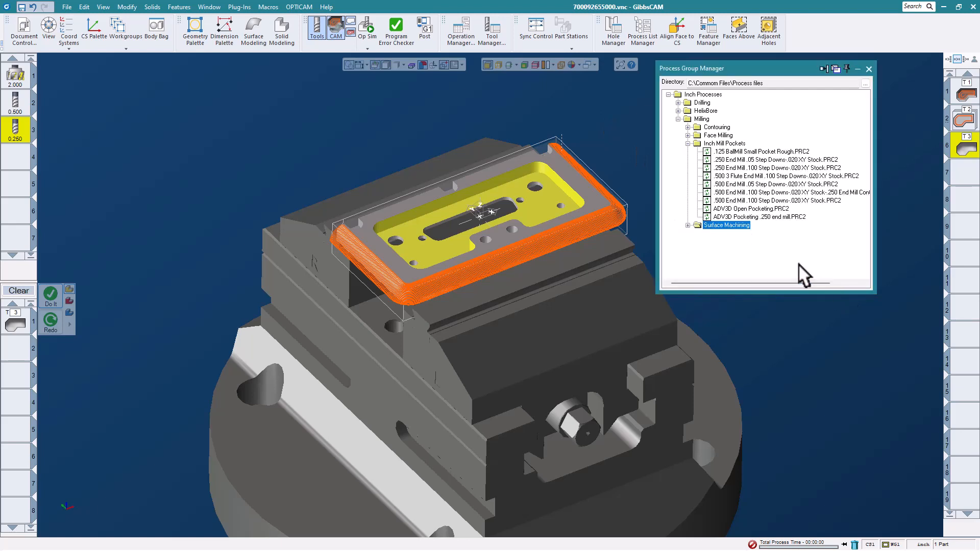
click(773, 216)
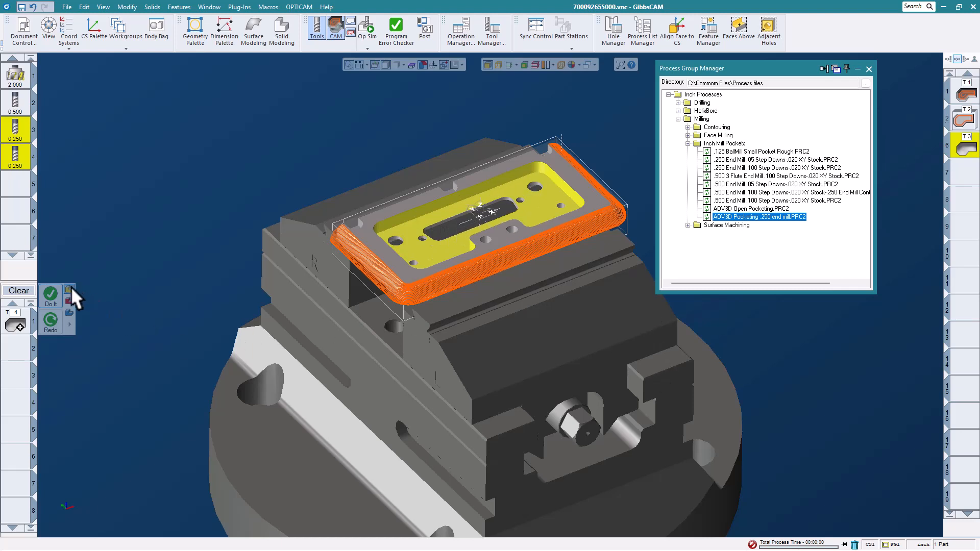
click(53, 294)
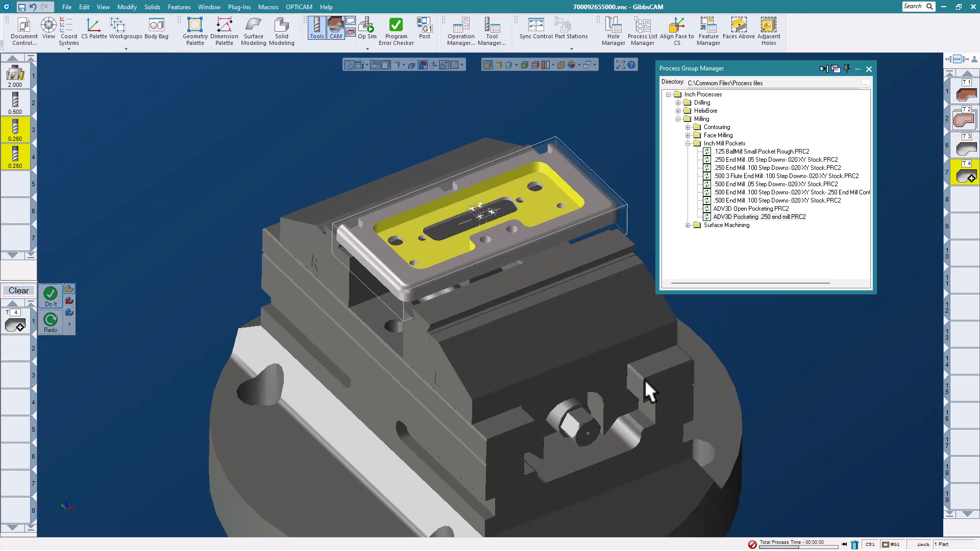
- Examine the pocketing toolpath on the plate and the definition of milling tool 4, and close the tool definition
middle_drag(409, 162, 435, 199)
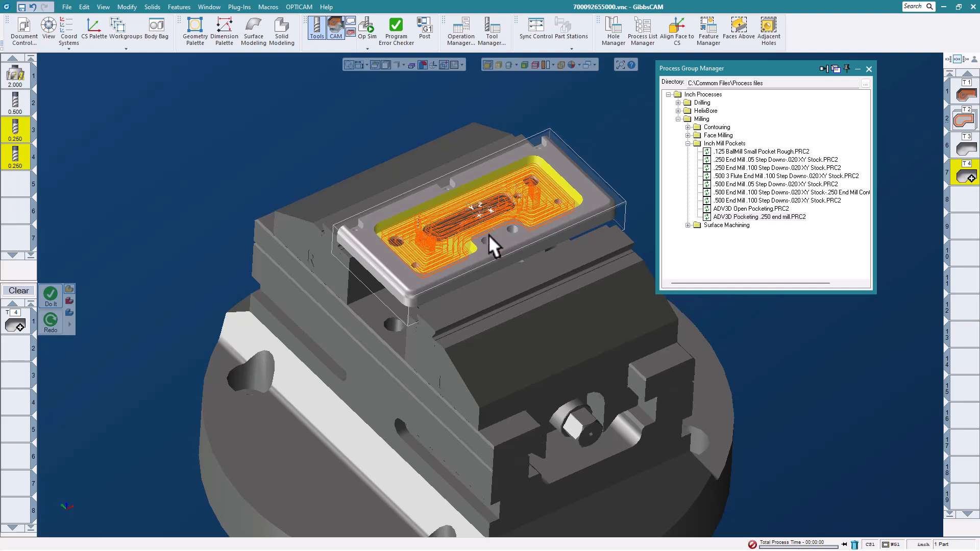
scroll(488, 234, up, 1)
scroll(489, 234, down, 1)
mouse_move(489, 233)
middle_down()
mouse_move(498, 218)
mouse_move(490, 224)
middle_up()
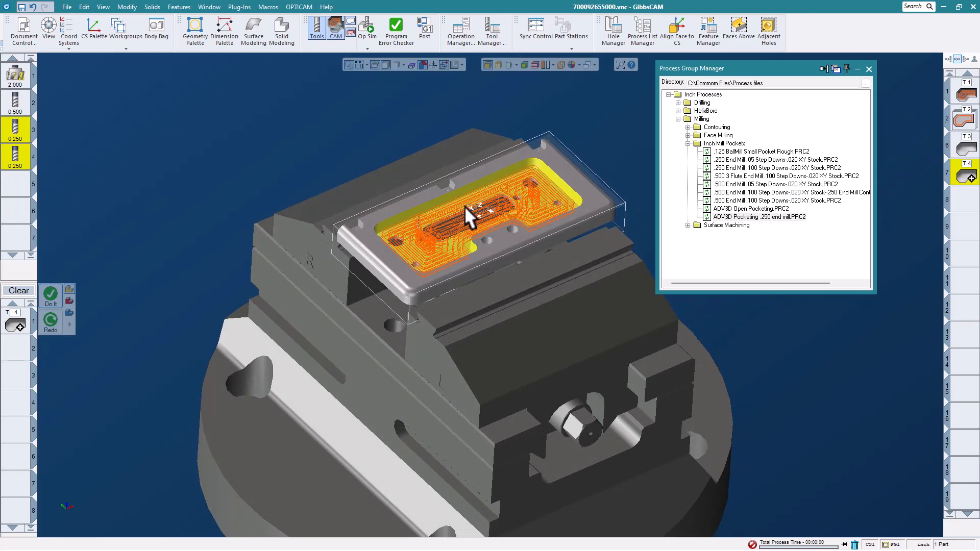
middle_drag(464, 206, 443, 173)
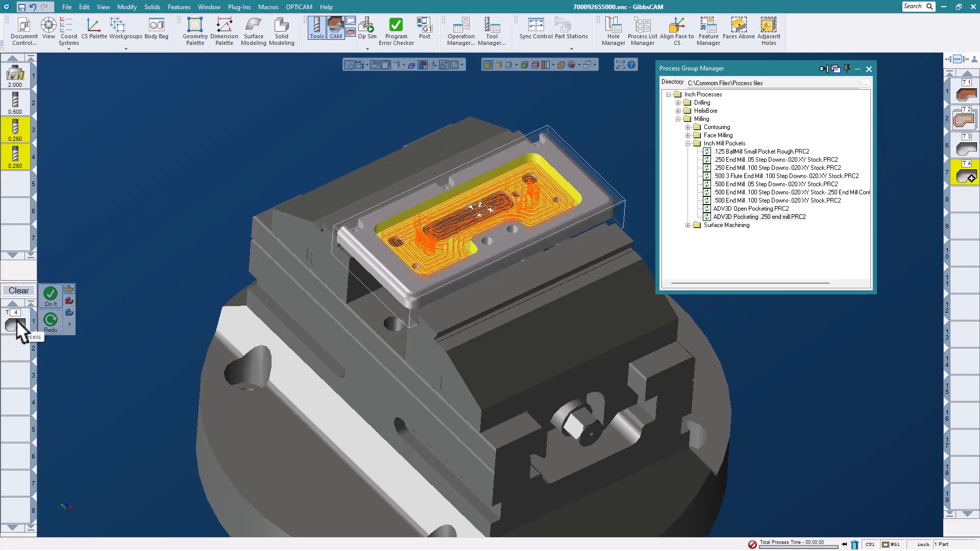
click(19, 155)
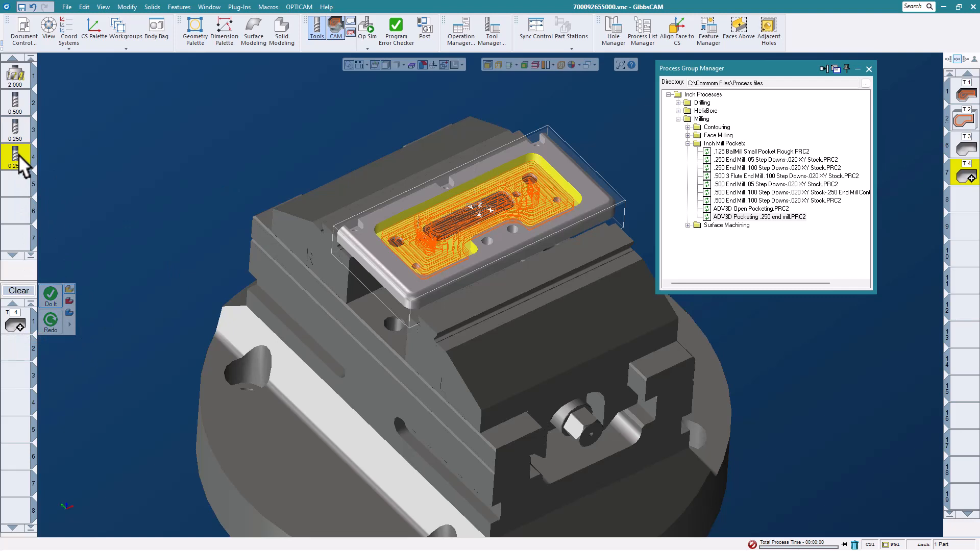
double_click(18, 154)
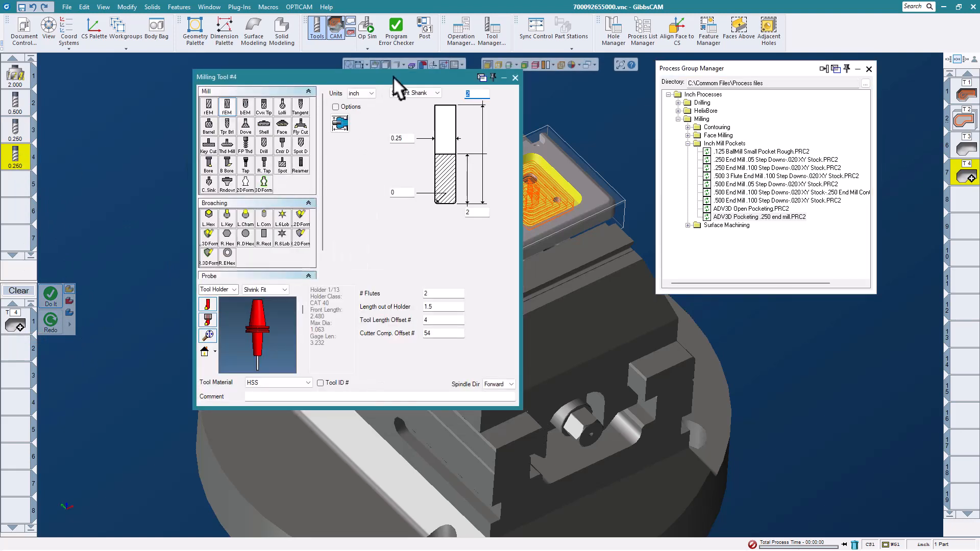
drag(393, 76, 371, 86)
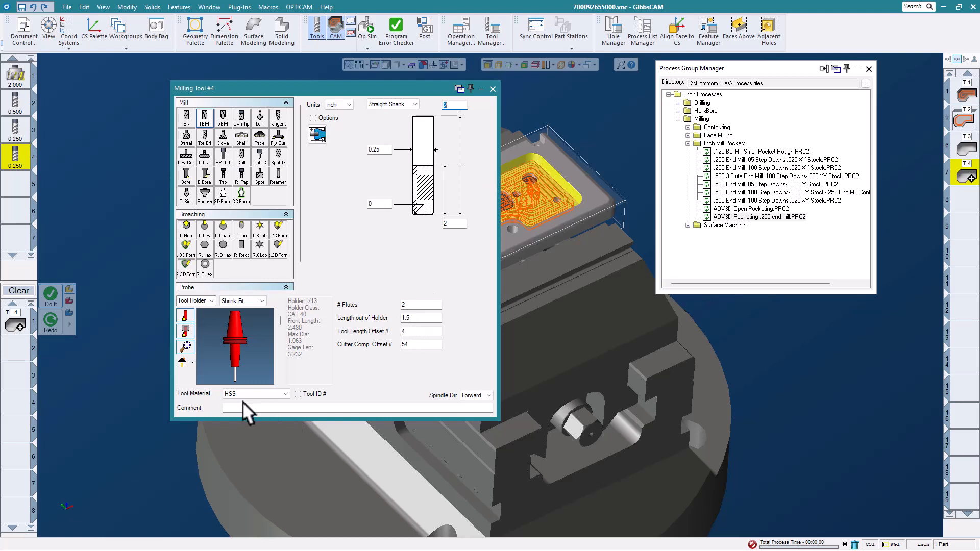
click(492, 88)
- Review the Advanced 3D pocketing process's surface, mill feature, options, entry/exit, boundary and rotate settings, and close the process
click(17, 324)
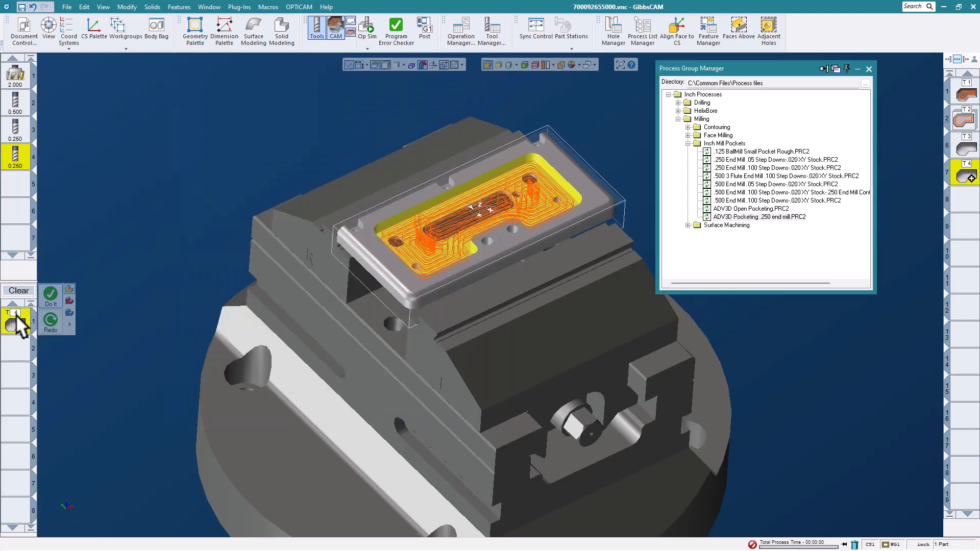
double_click(17, 325)
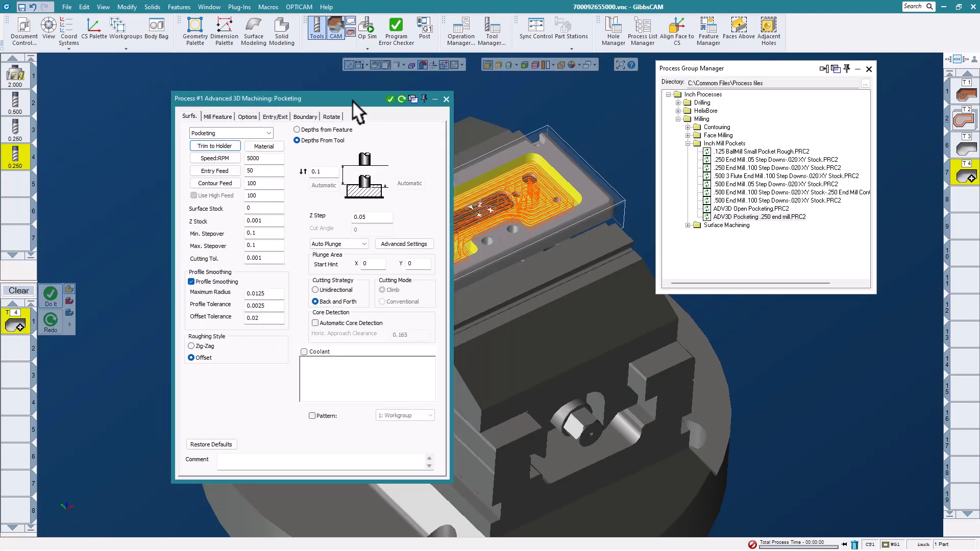
drag(352, 100, 445, 91)
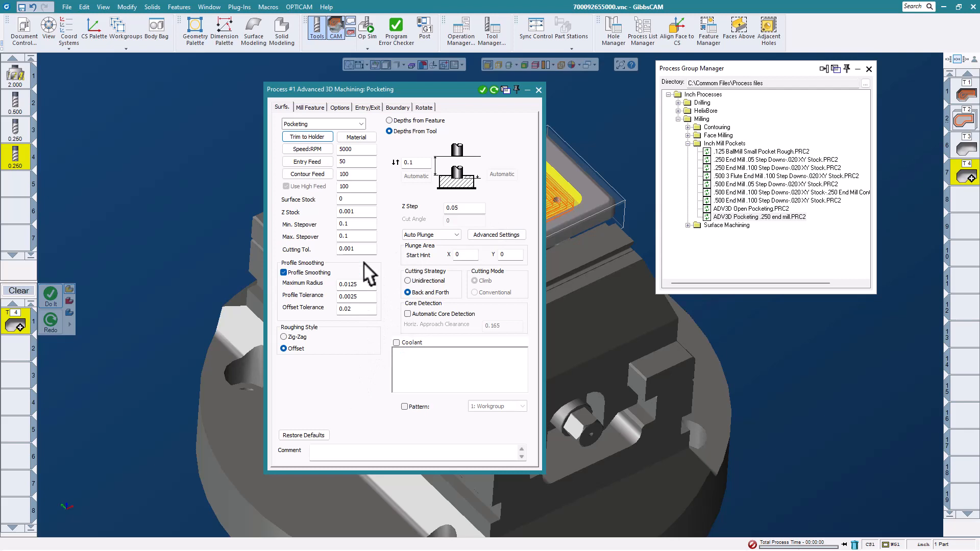
click(314, 101)
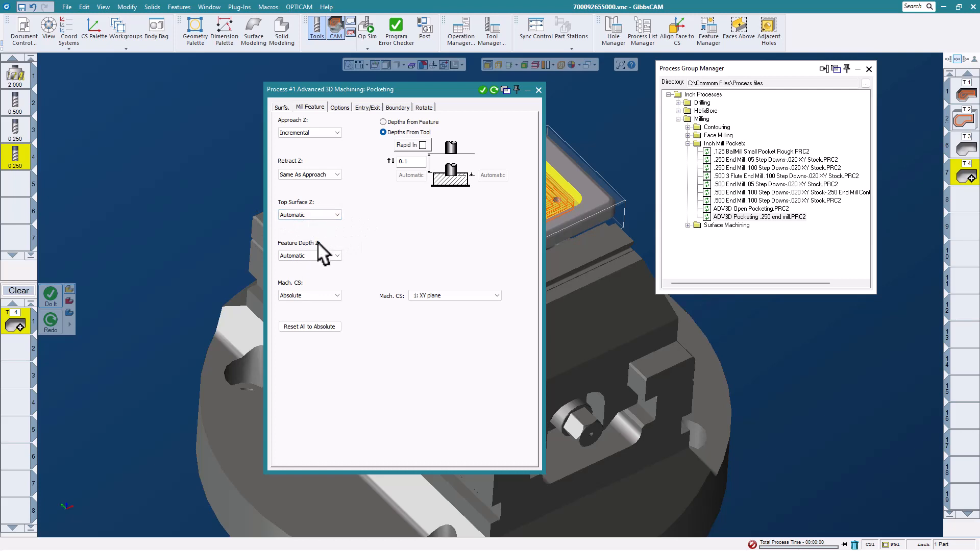
click(339, 105)
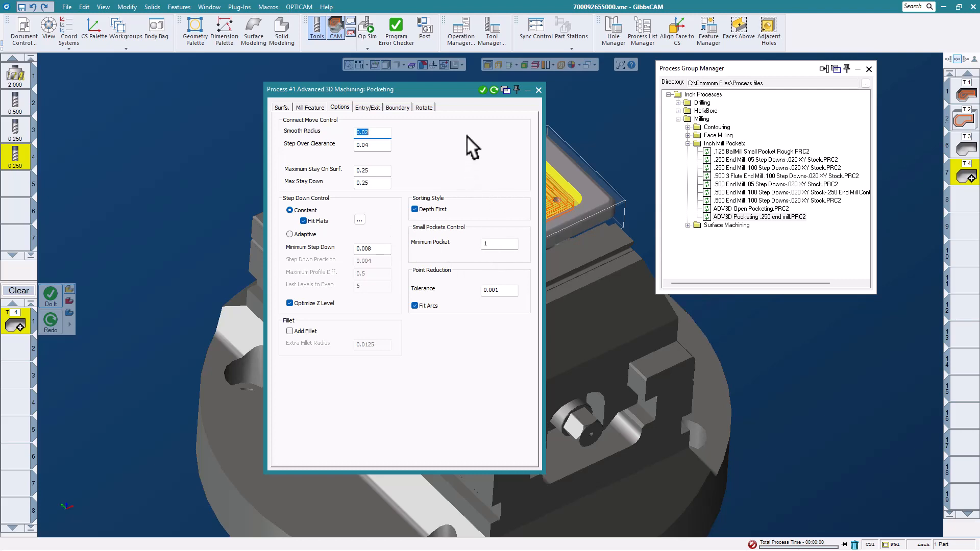
click(364, 107)
click(397, 108)
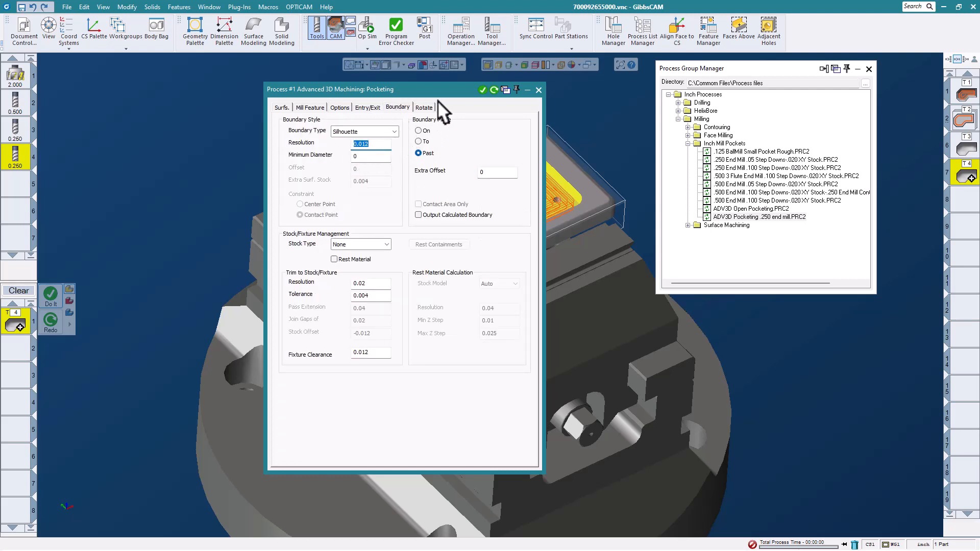
click(424, 107)
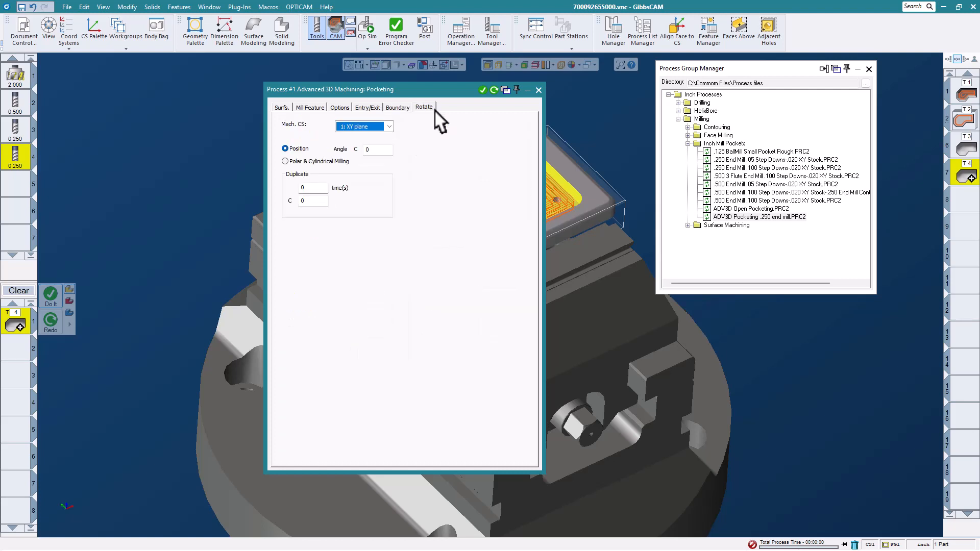
click(538, 89)
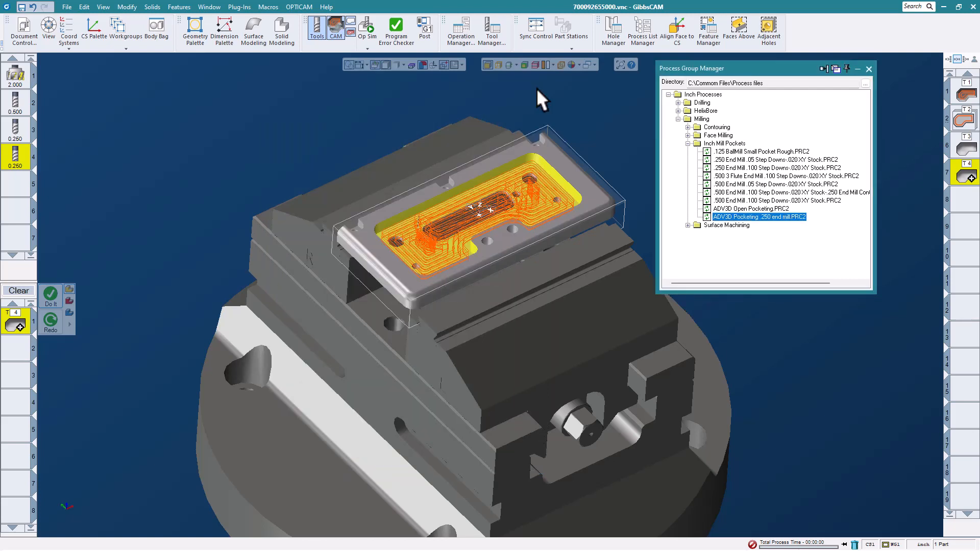
right_click(21, 321)
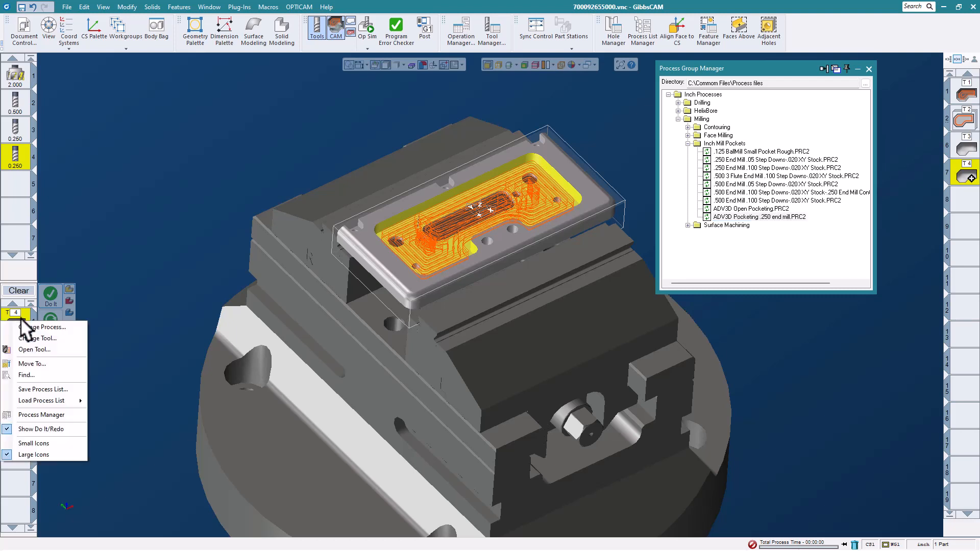
click(63, 387)
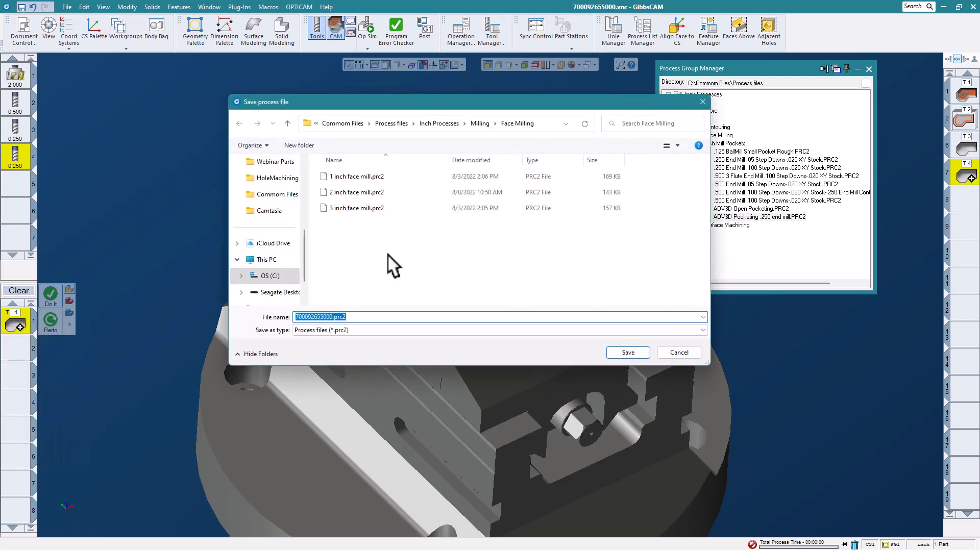
click(439, 124)
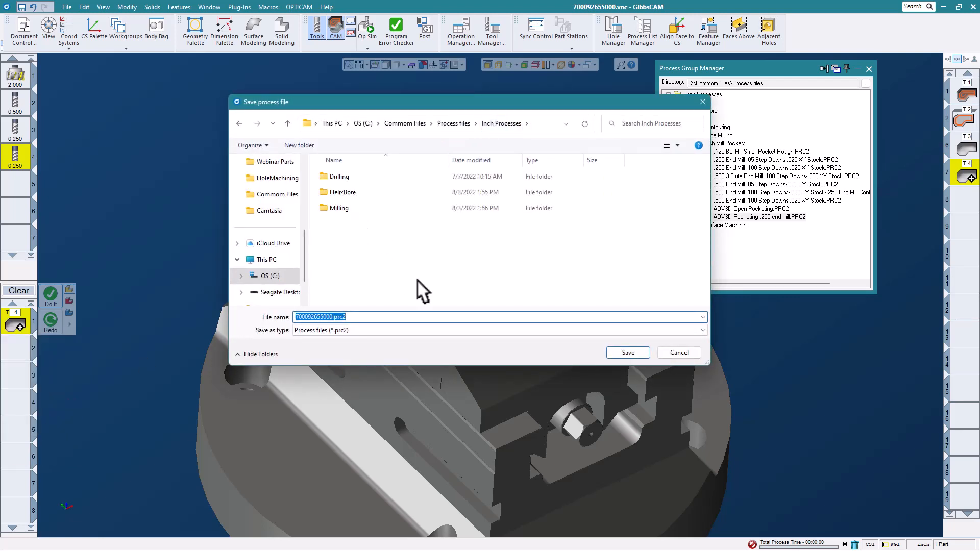
double_click(333, 206)
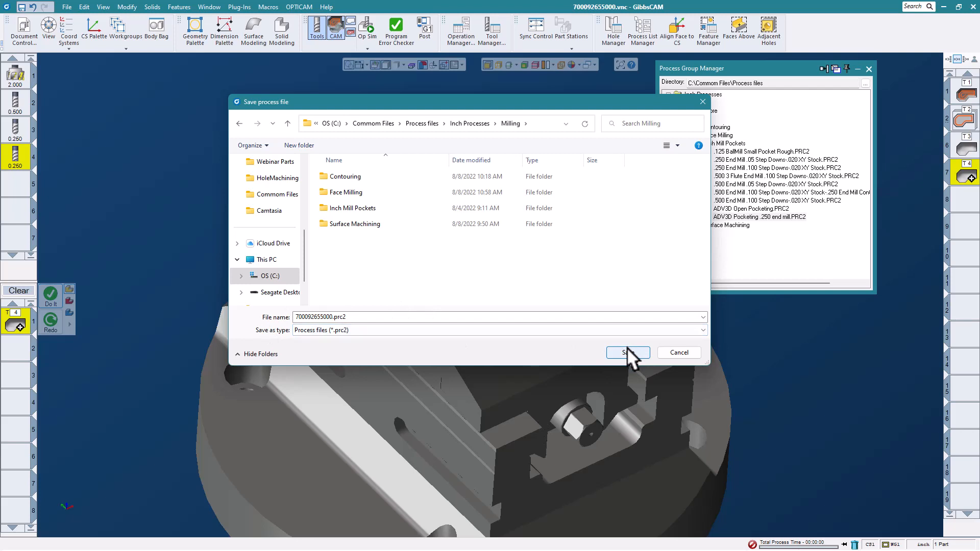
click(678, 353)
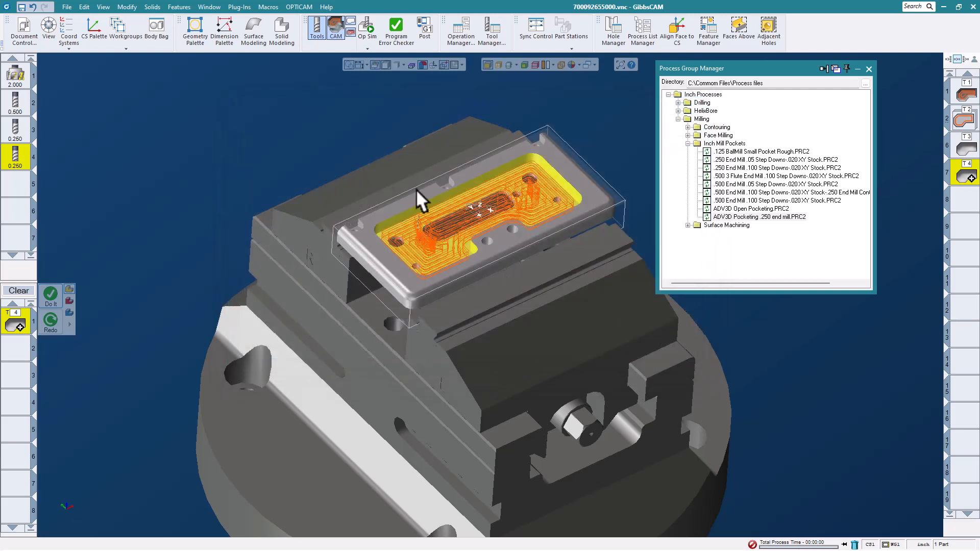
- Move the Process Group Manager farther from the model and collapse its Inch Mill Pockets group
middle_drag(416, 189, 433, 225)
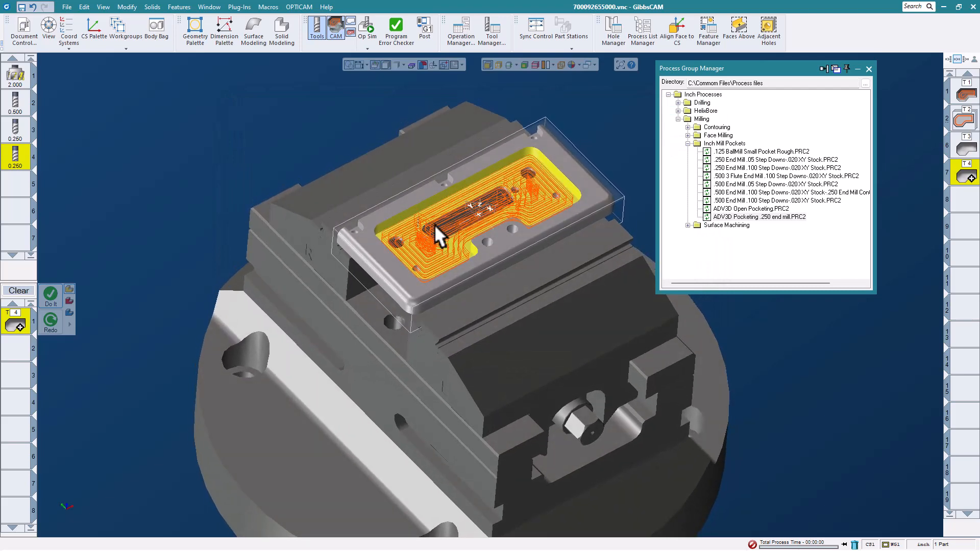
middle_drag(502, 190, 436, 199)
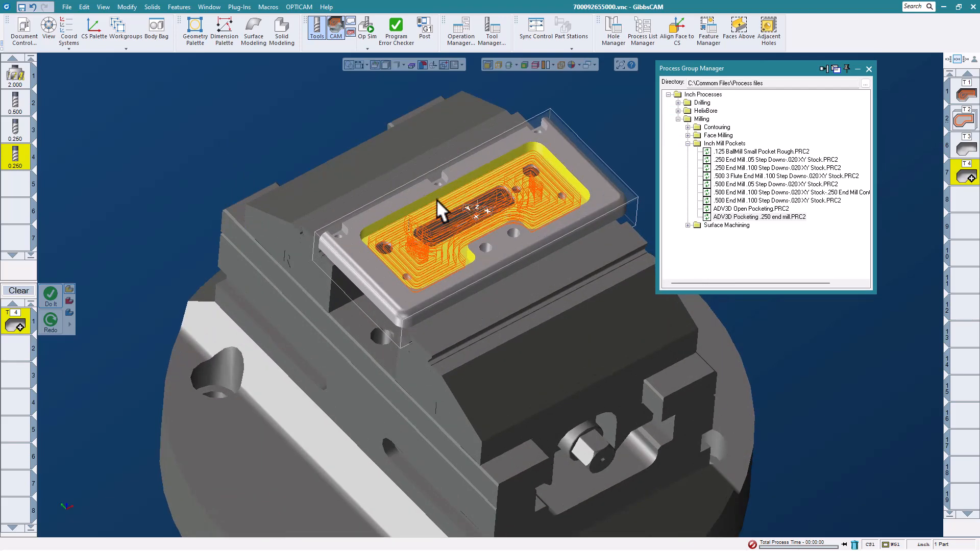
drag(801, 60, 831, 62)
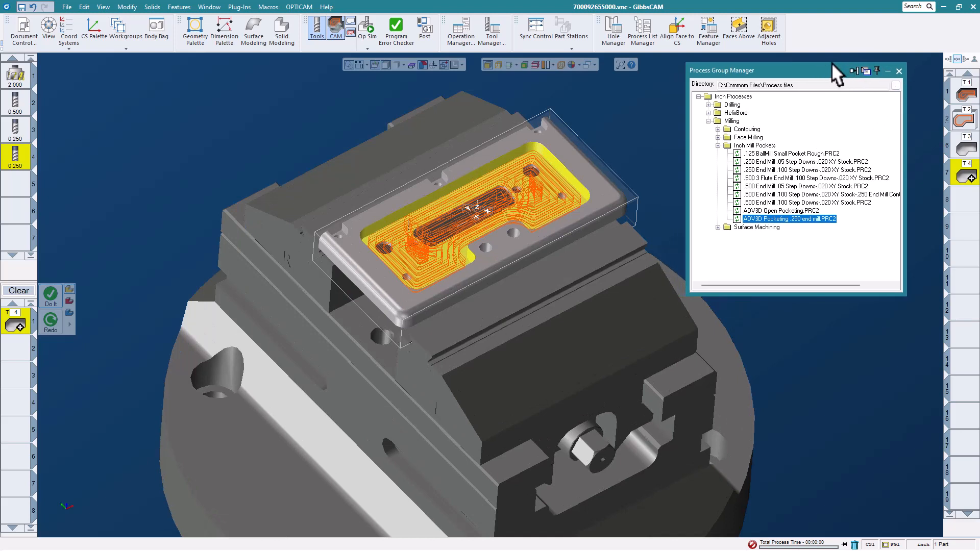
click(718, 145)
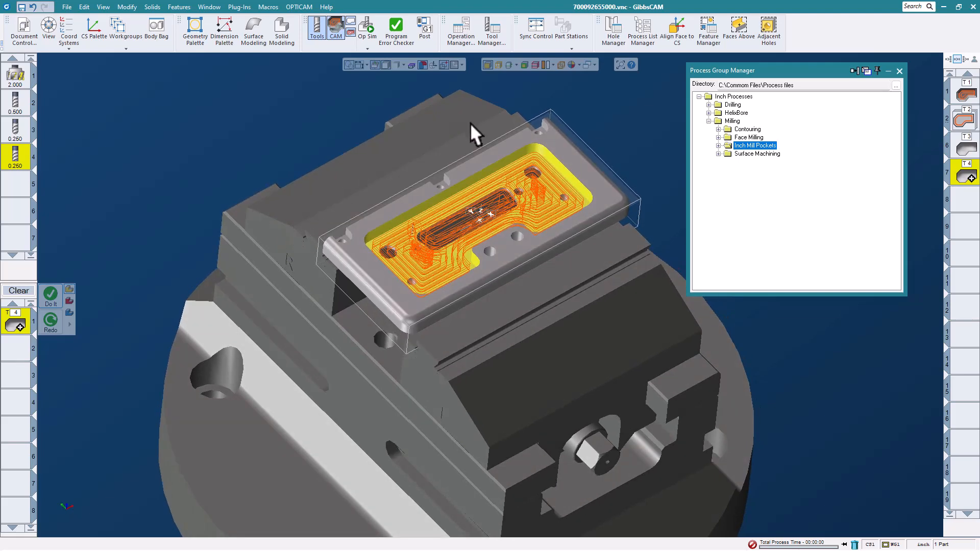
- Replace the pocket selection with the curved wall and its tangent faces in the open notch at the plate's far corner
scroll(589, 132, up, 2)
click(608, 131)
middle_drag(454, 185, 534, 172)
click(552, 113)
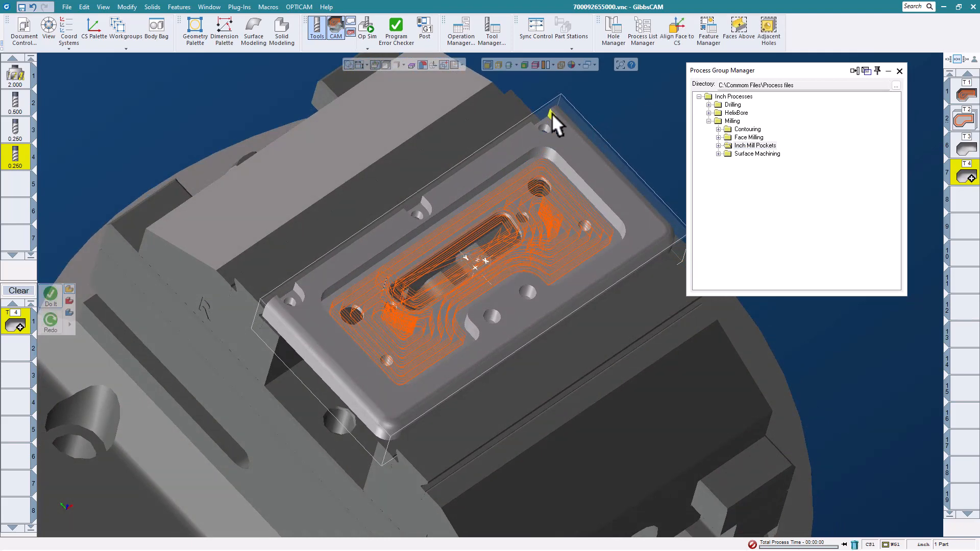
right_click(552, 113)
mouse_move(592, 322)
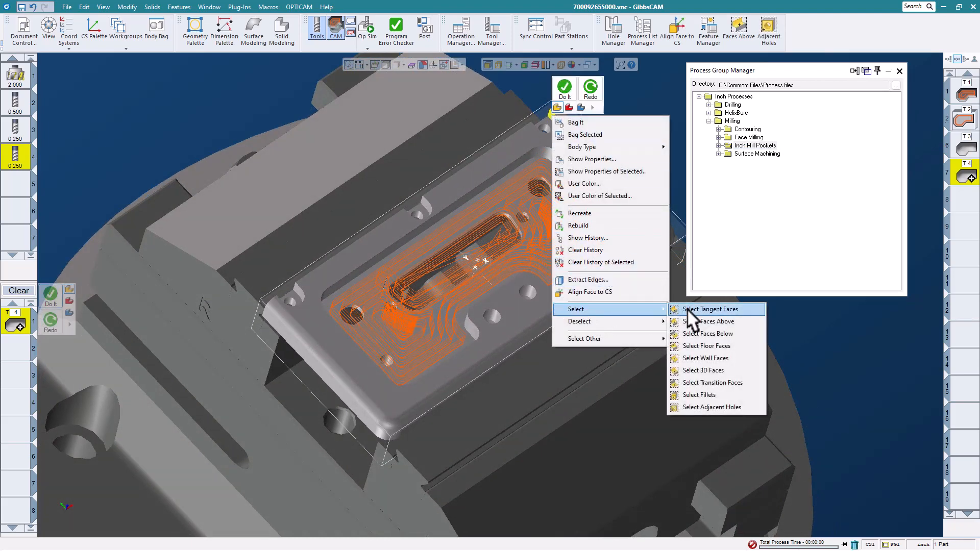
click(704, 308)
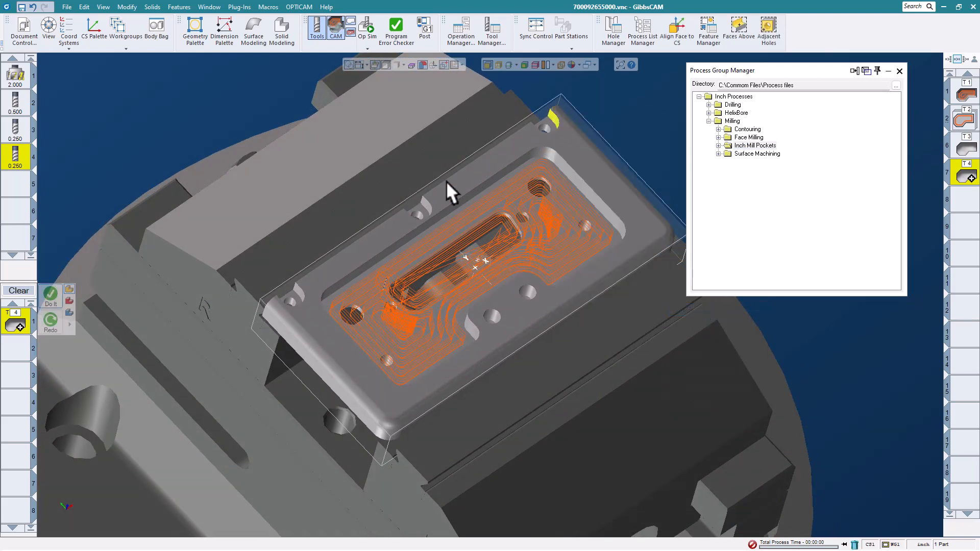
- Add the curved walls of the middle and near open notches, including their tangent faces, to the selection
right_click(424, 200)
mouse_move(474, 397)
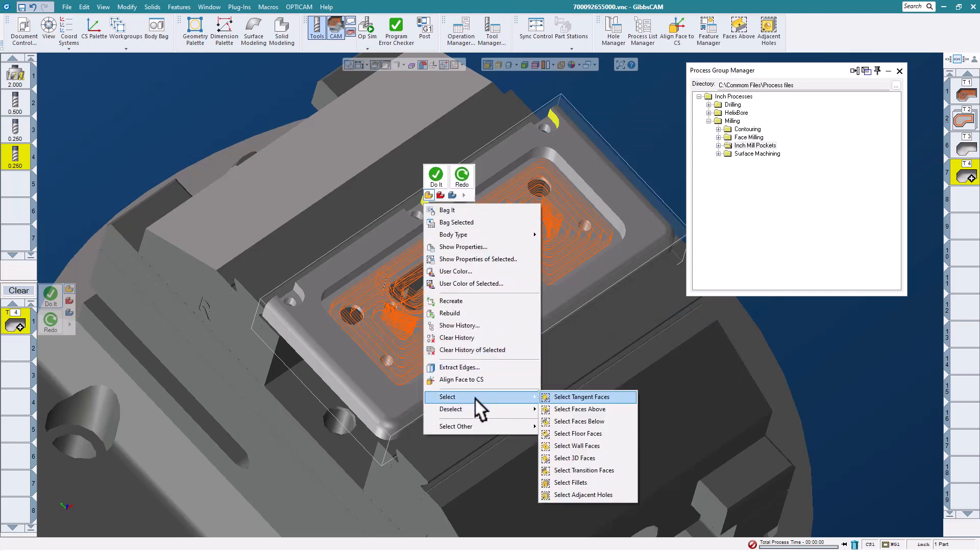
click(561, 396)
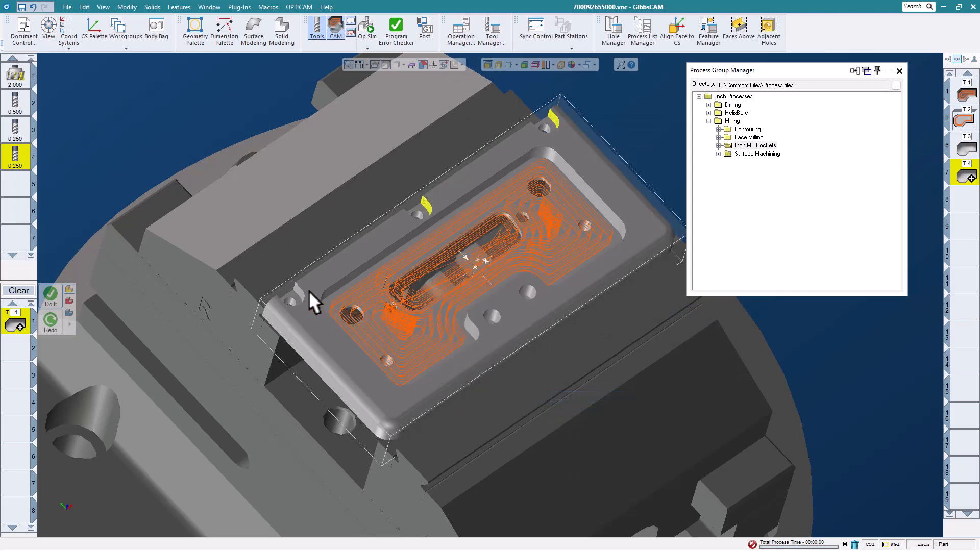
right_click(295, 286)
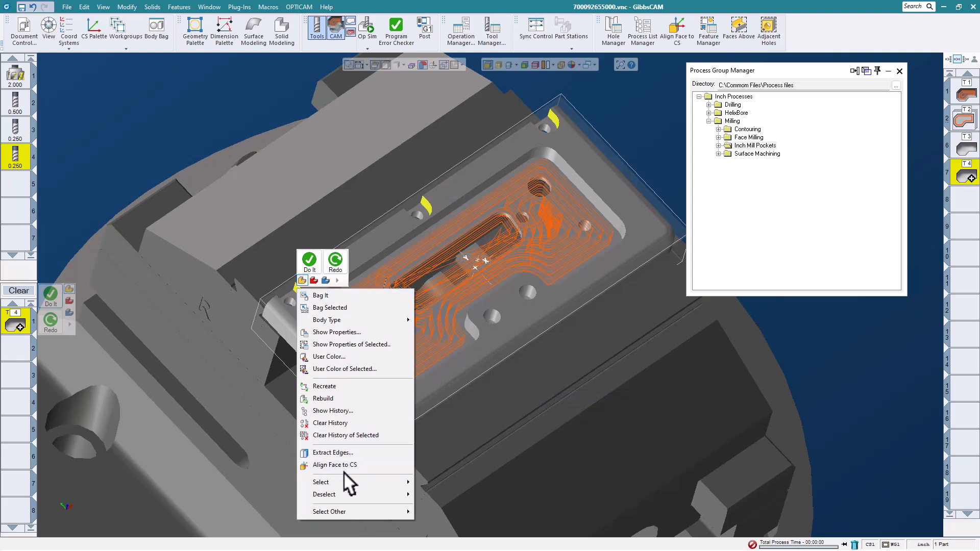
mouse_move(348, 474)
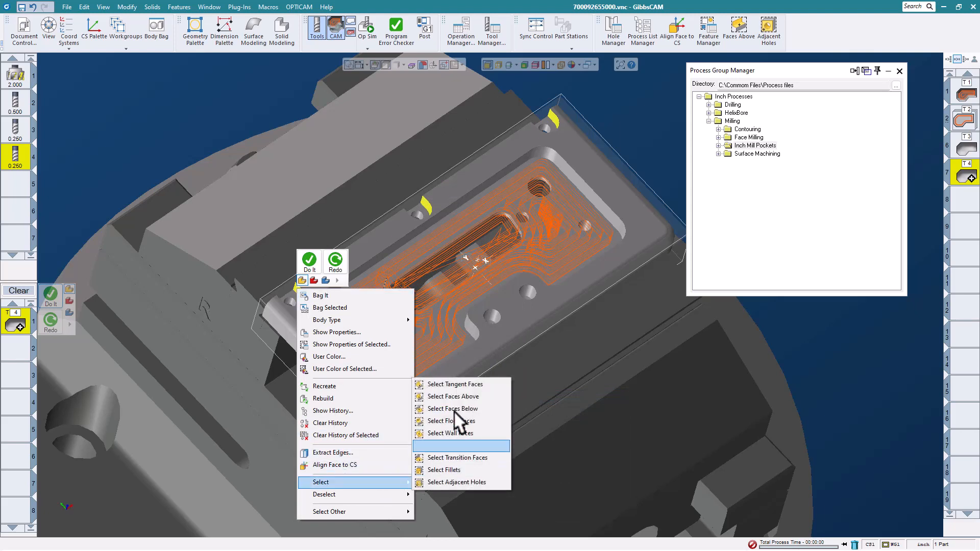
click(457, 383)
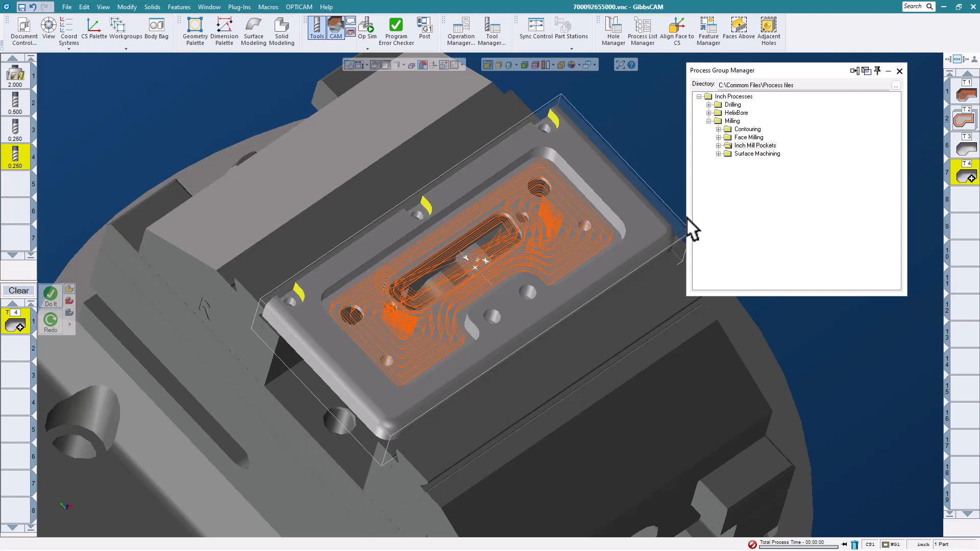
- Generate a contour toolpath on the three selected notch walls from the saved process Small Slot Contour.PRC2
click(718, 130)
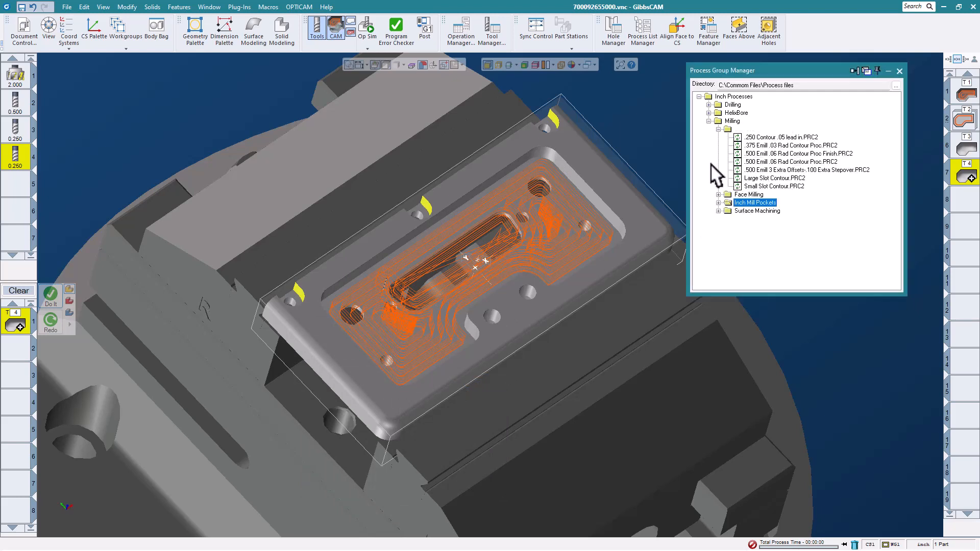
click(781, 186)
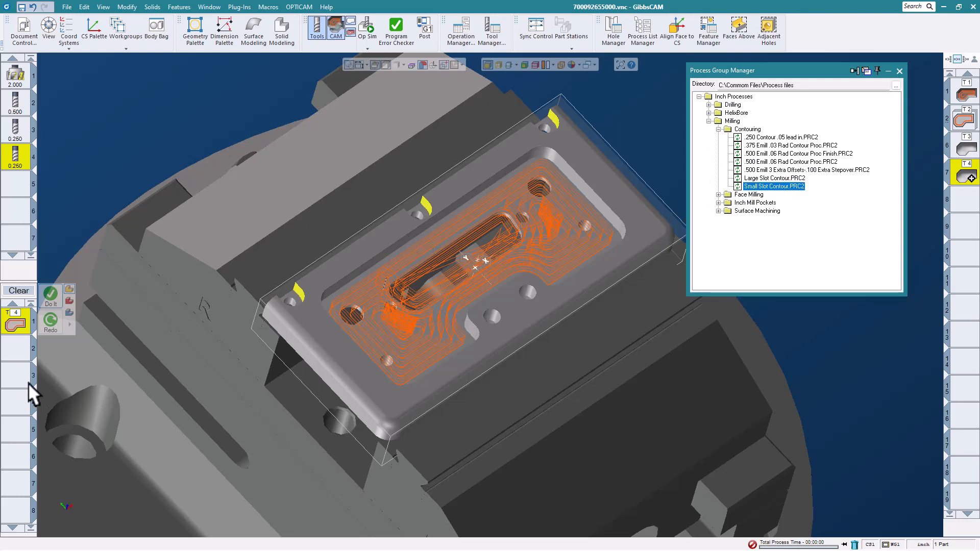
click(51, 301)
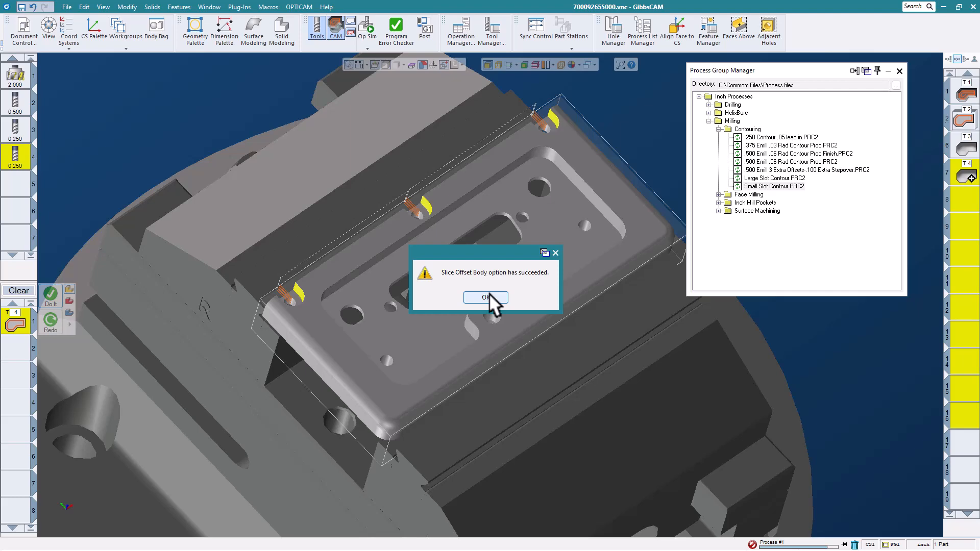
click(486, 297)
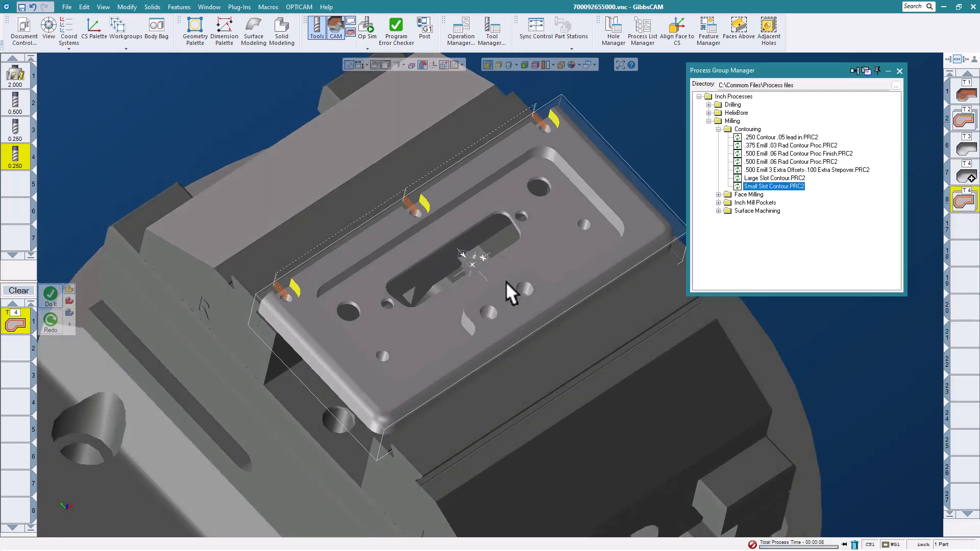
- Simulate all machining operations from the start with Op Sim to check the three notches, and close the simulation
middle_drag(506, 281, 452, 200)
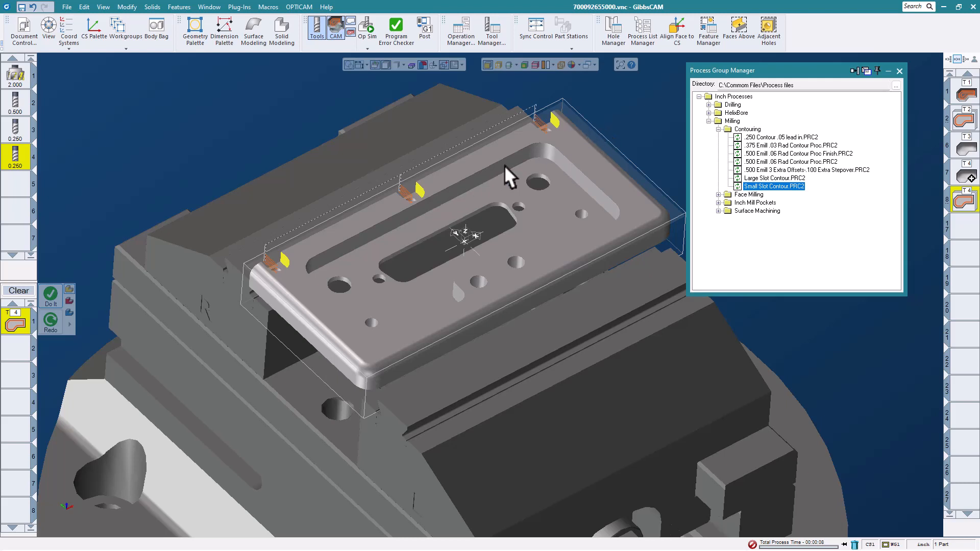
click(369, 31)
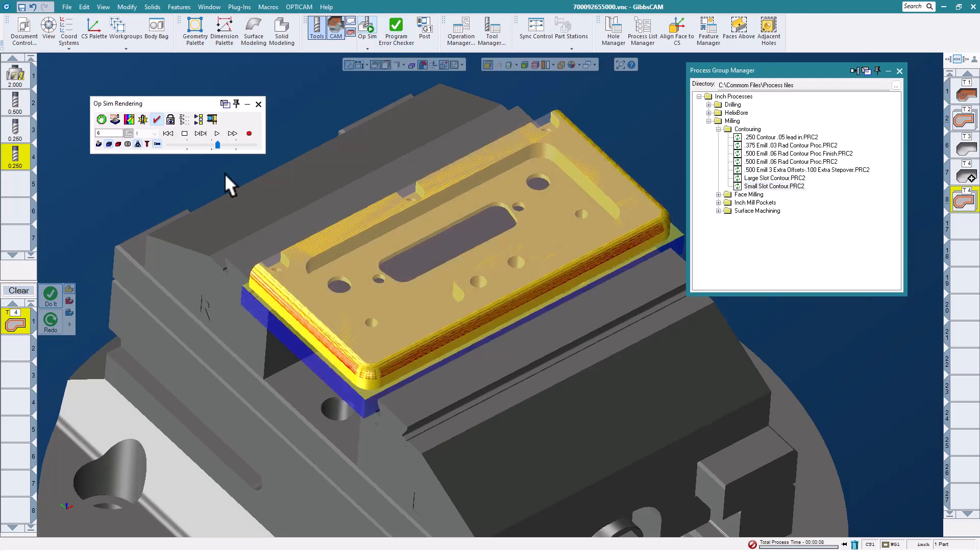
click(168, 133)
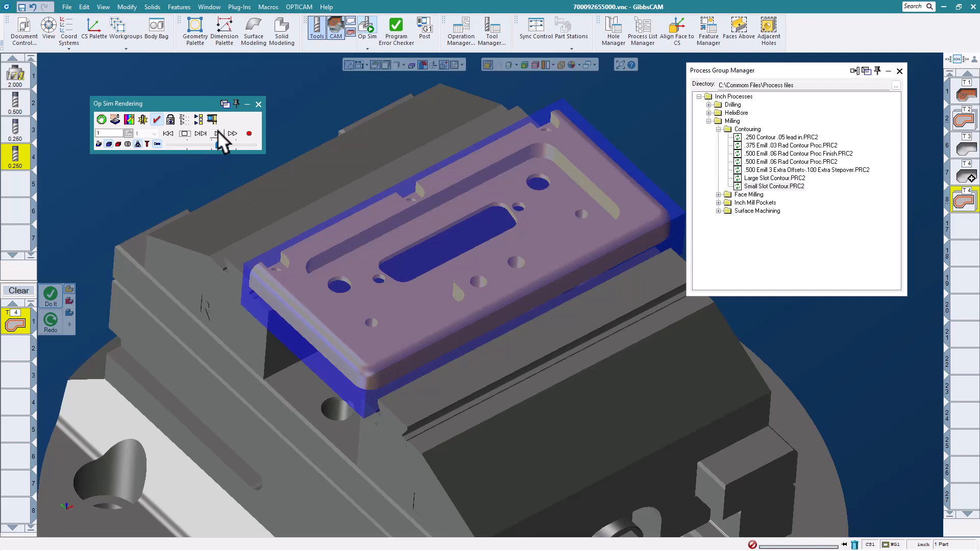
click(219, 134)
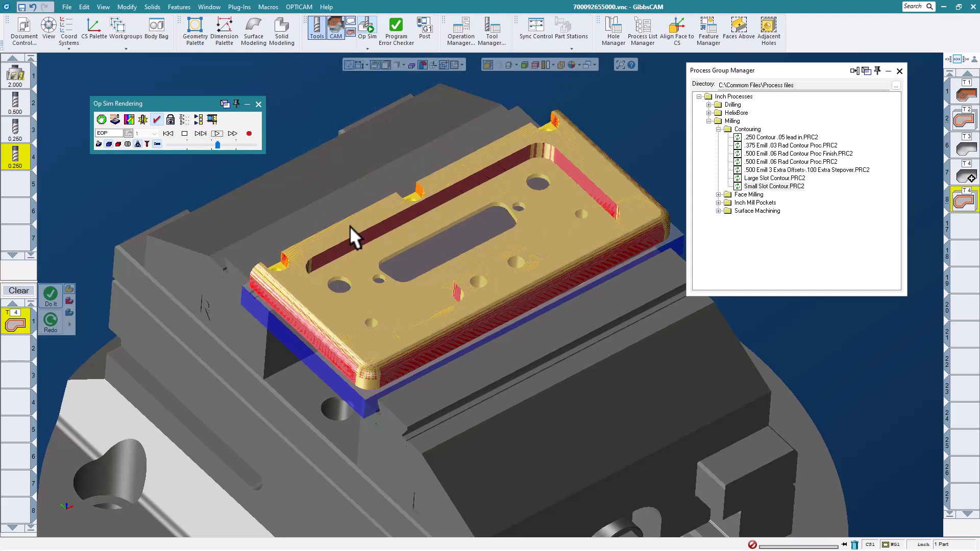
click(258, 101)
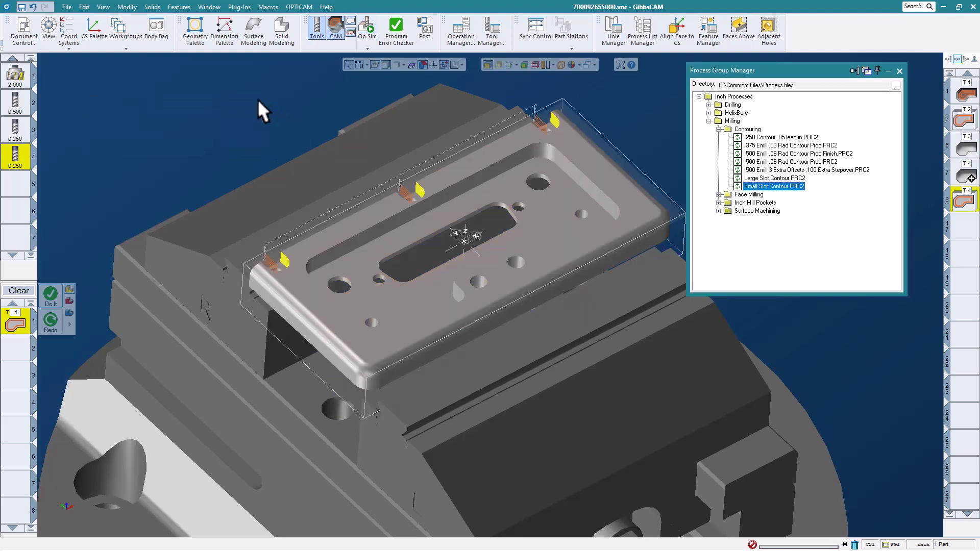
- Select one long wall of the plate's central through slot and extend the selection to its wall faces
scroll(447, 232, up, 2)
click(416, 233)
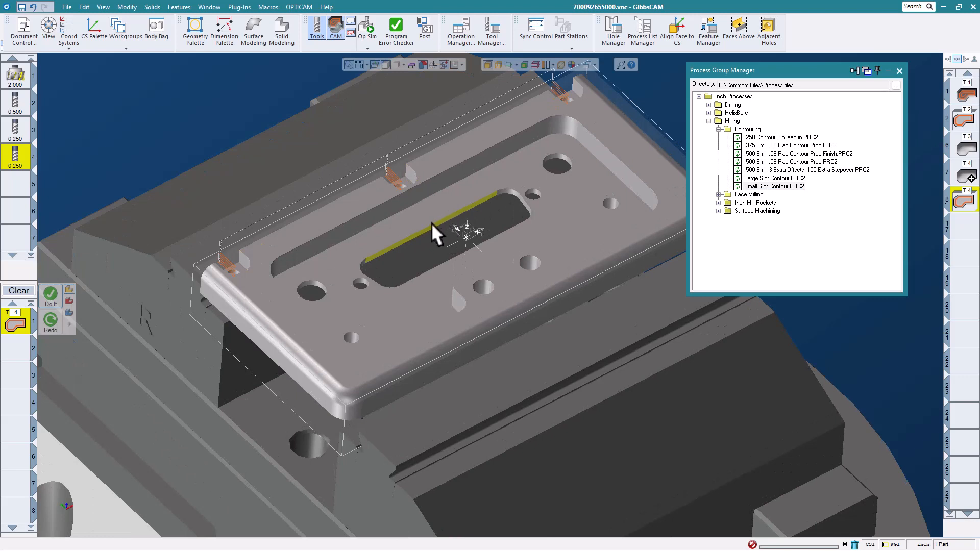
right_click(432, 224)
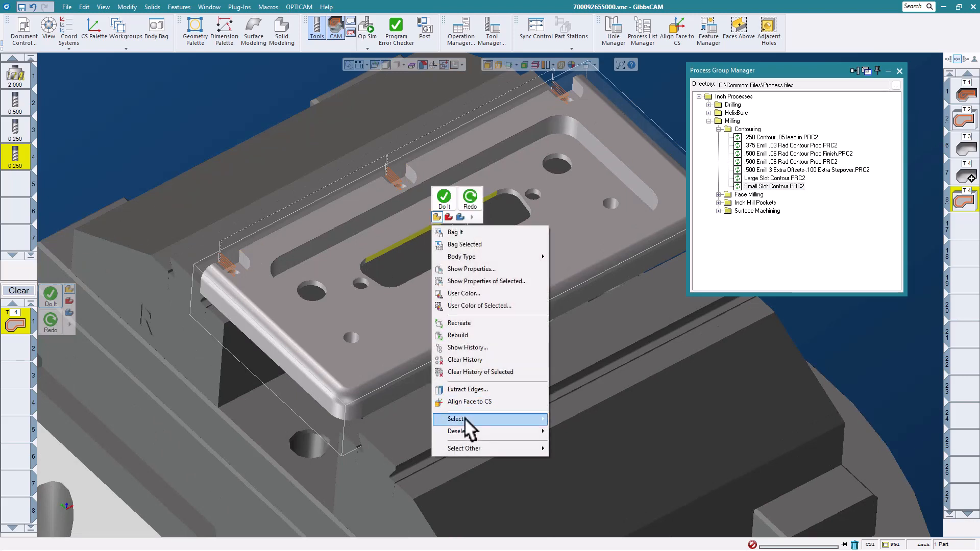
mouse_move(466, 418)
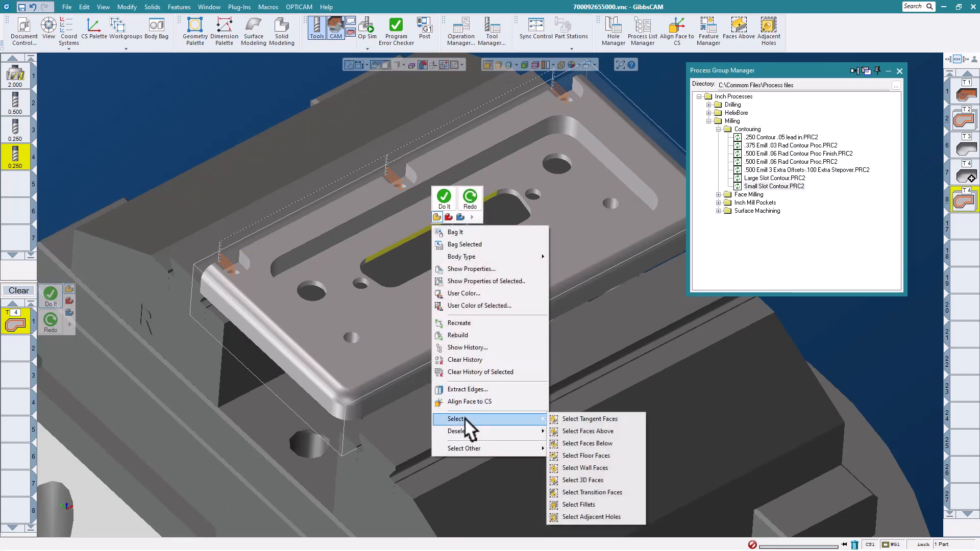
click(599, 468)
middle_drag(368, 286, 446, 260)
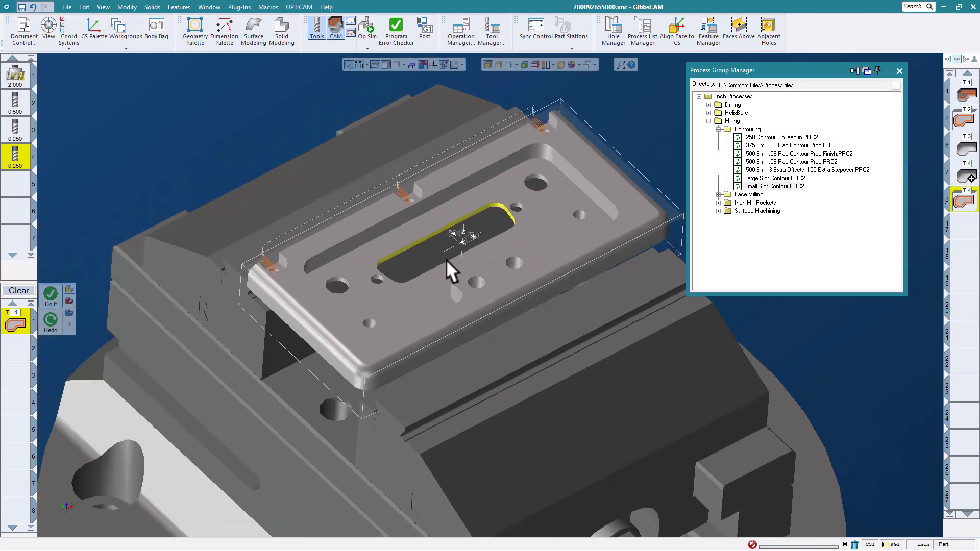
- Generate a contour toolpath around the central slot from the saved process .250 Contour .05 lead in.PRC2 and close the Process Group Manager
click(793, 138)
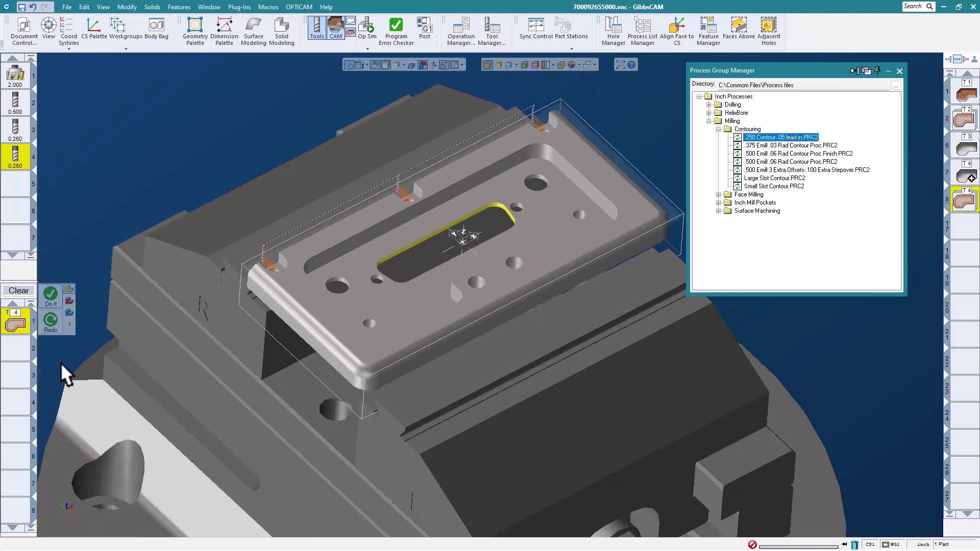
click(51, 294)
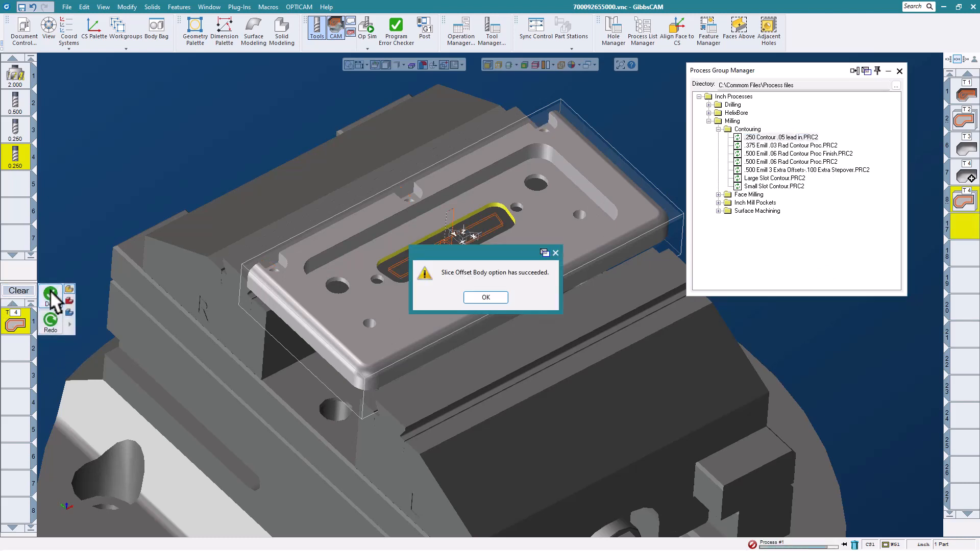
click(487, 297)
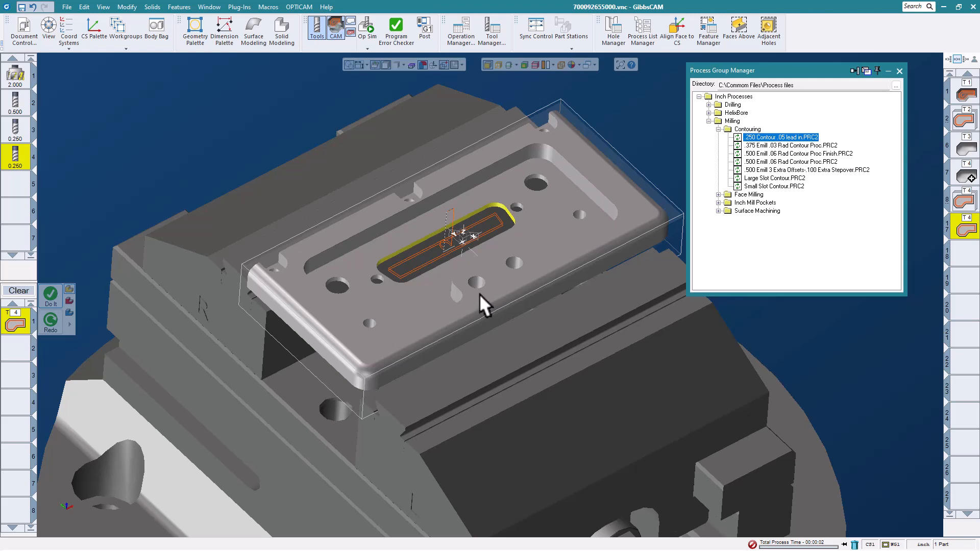
middle_drag(458, 237, 440, 241)
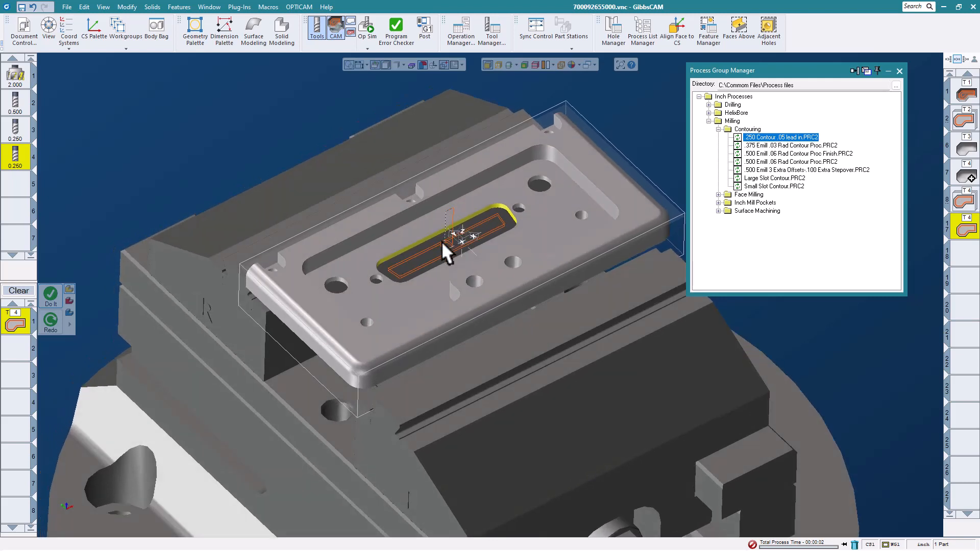
mouse_move(494, 161)
middle_down()
mouse_move(524, 174)
mouse_move(486, 164)
middle_up()
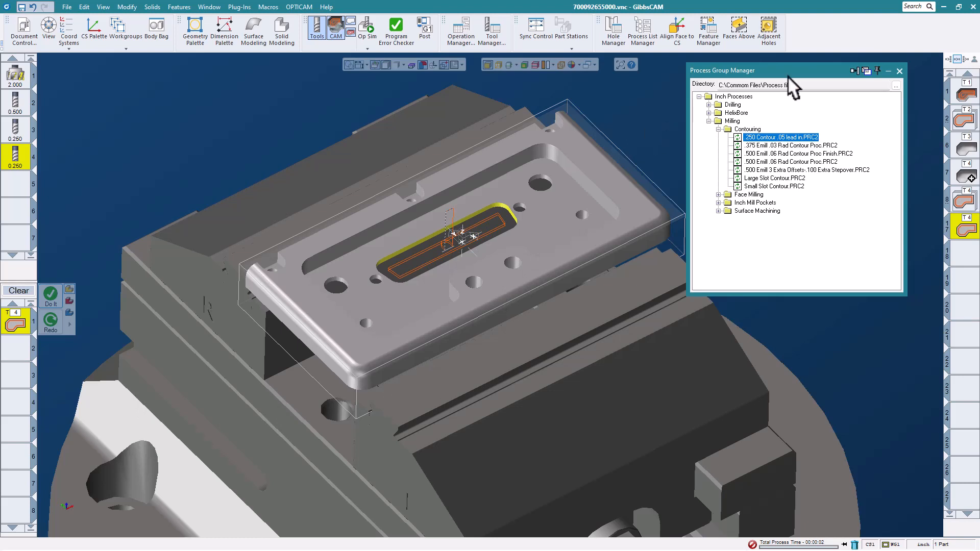
click(899, 71)
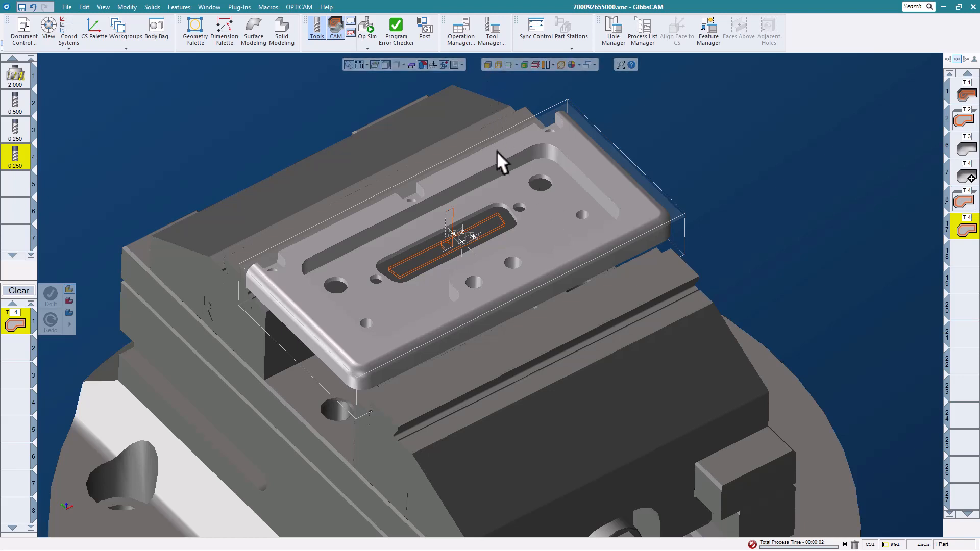
- Run automatic feature recognition on the plate body in the Hole Manager, auto-group the holes, and deselect the body
click(509, 166)
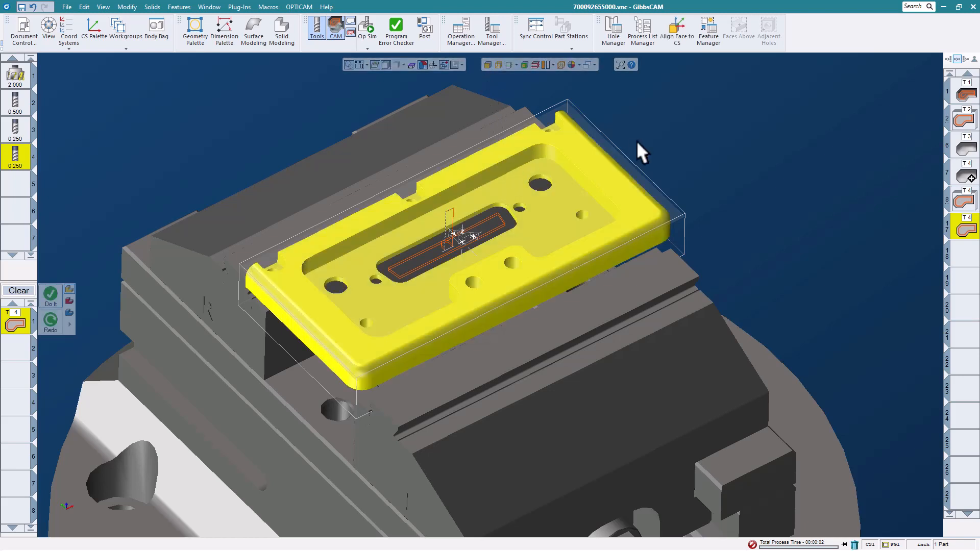
click(611, 25)
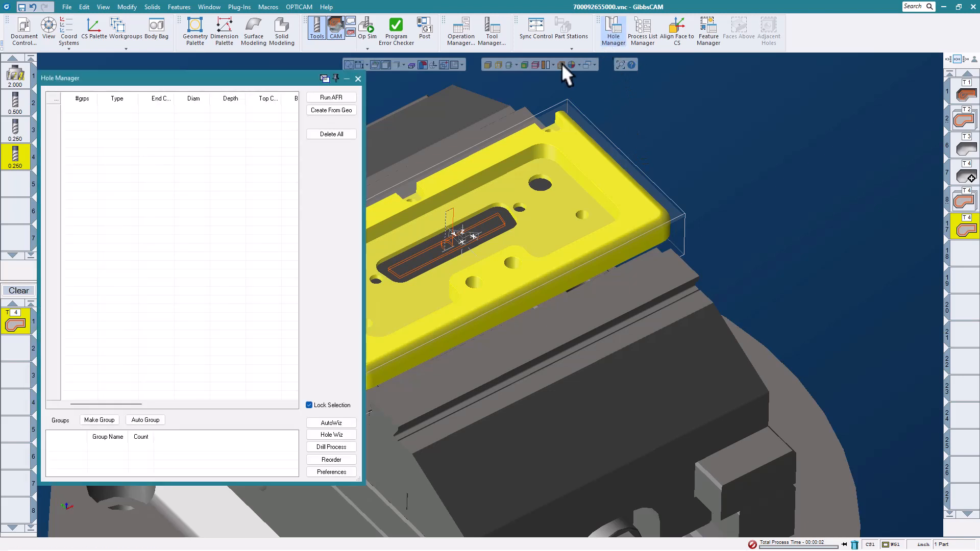
click(336, 96)
drag(278, 73, 293, 68)
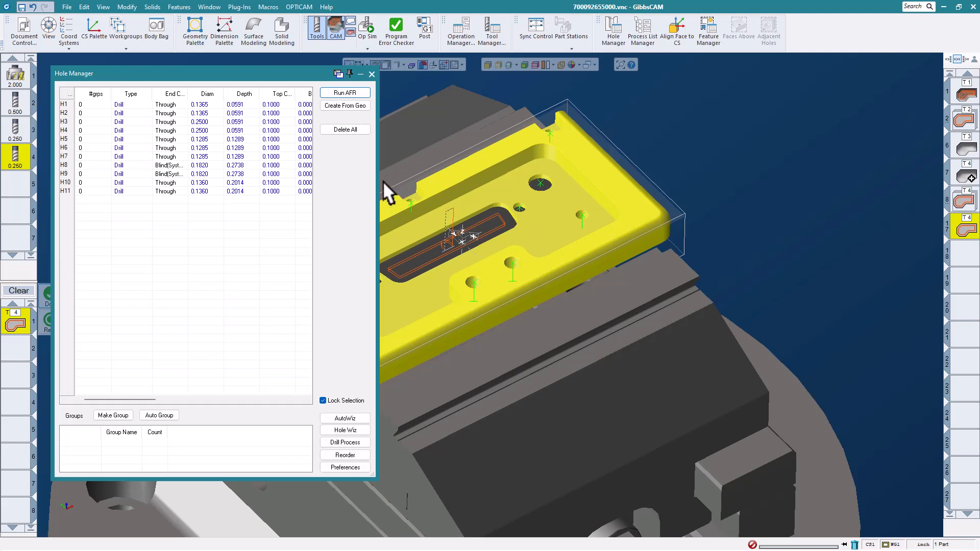
click(172, 414)
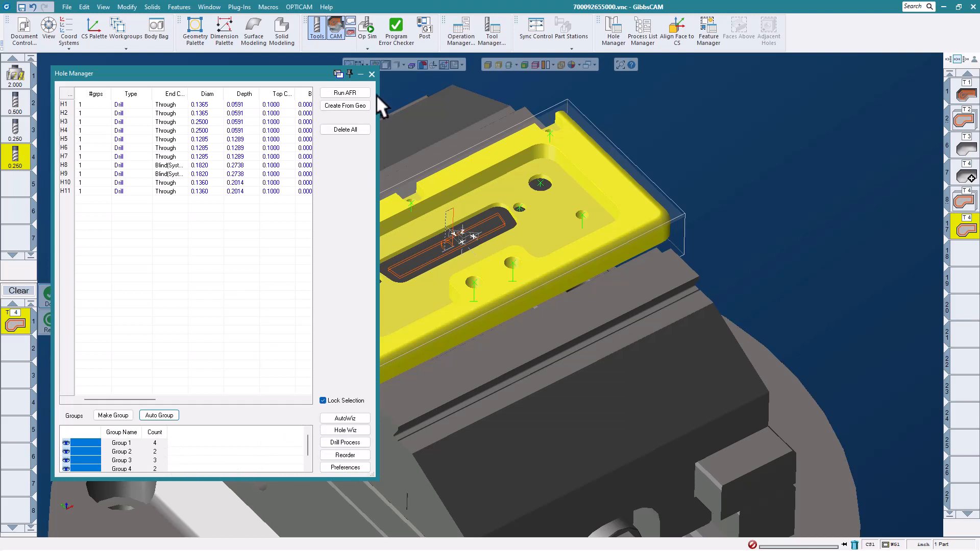
click(371, 74)
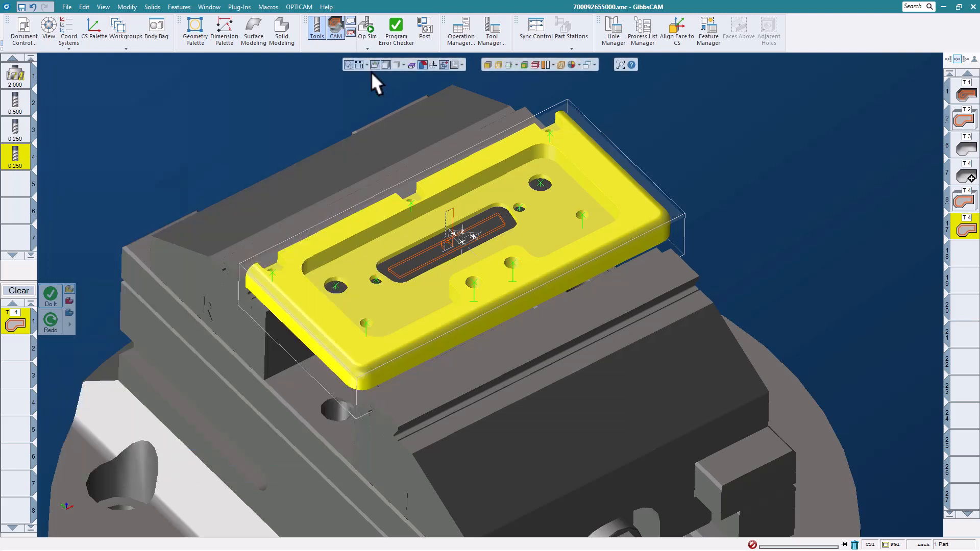
click(351, 97)
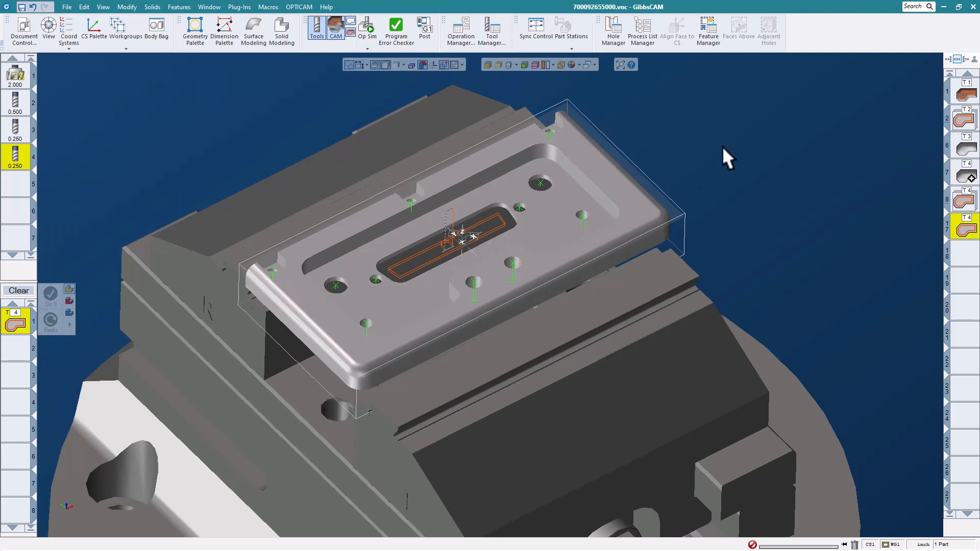
- Inspect the hole definition of the drilled hole in the plate's rearmost notch in Edit Hole, and close it
click(549, 130)
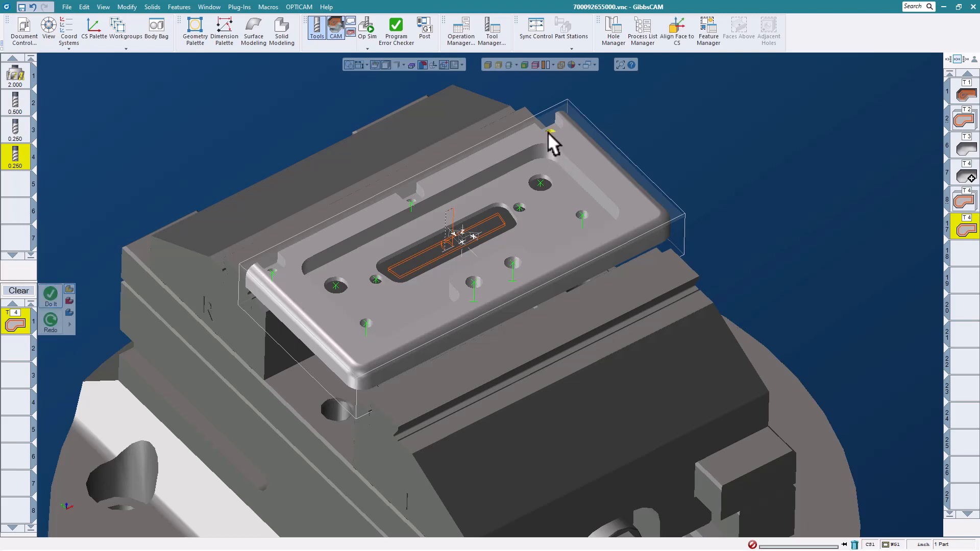
right_click(548, 130)
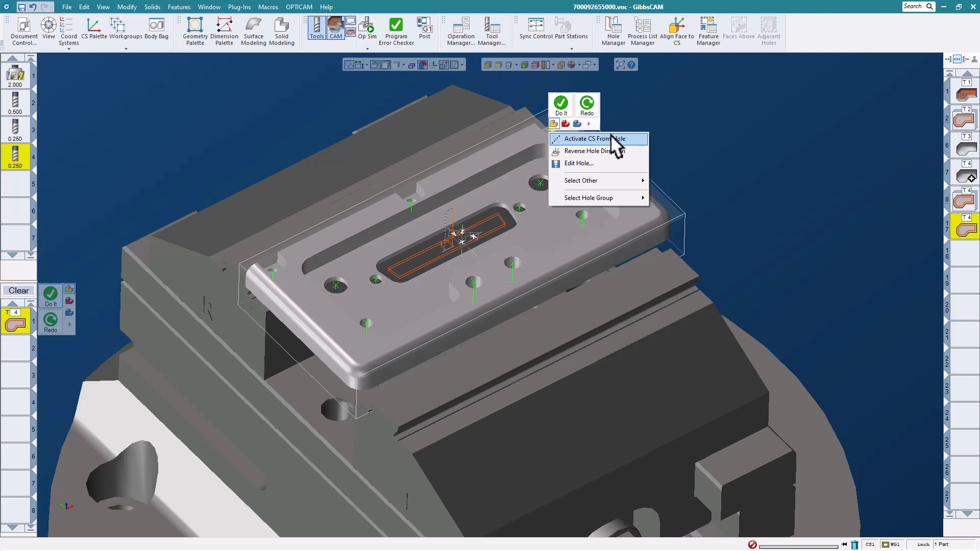
click(589, 161)
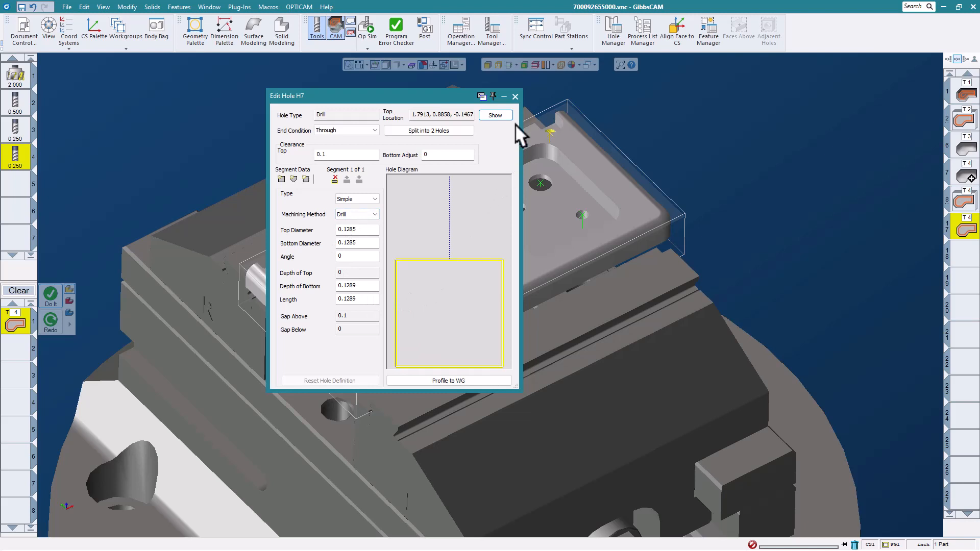
click(514, 96)
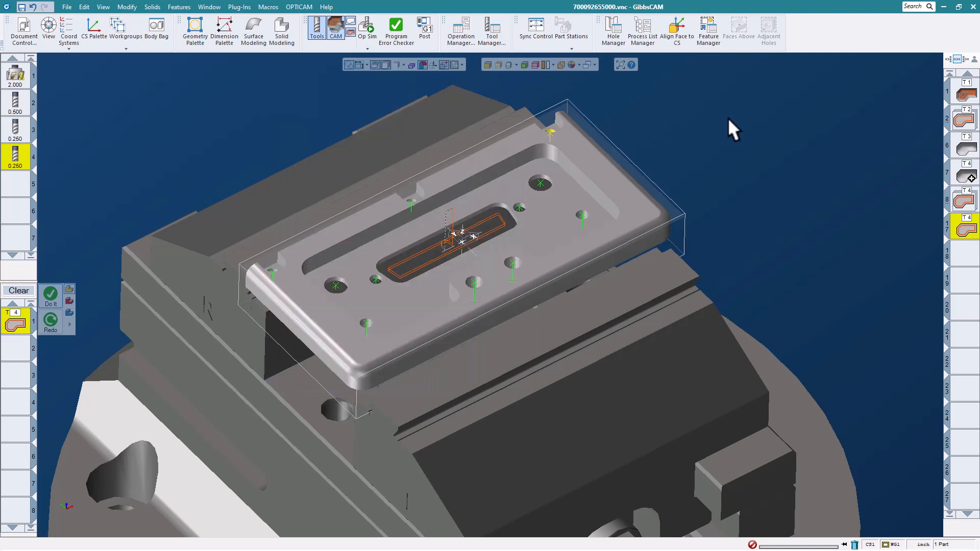
- Select the hole group of the three notch holes, create its drilling operation with the Hole Machining macro, and load that operation
right_click(547, 130)
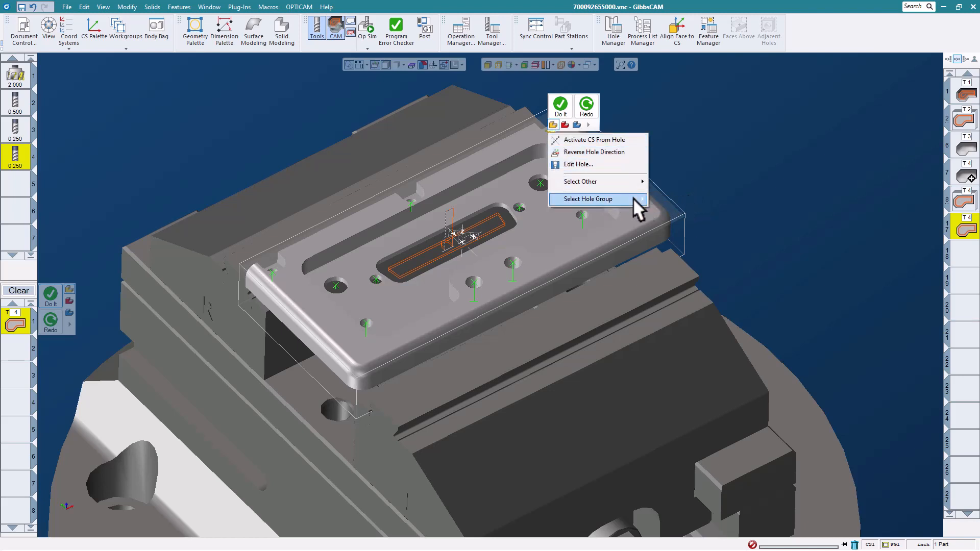
mouse_move(633, 199)
click(669, 198)
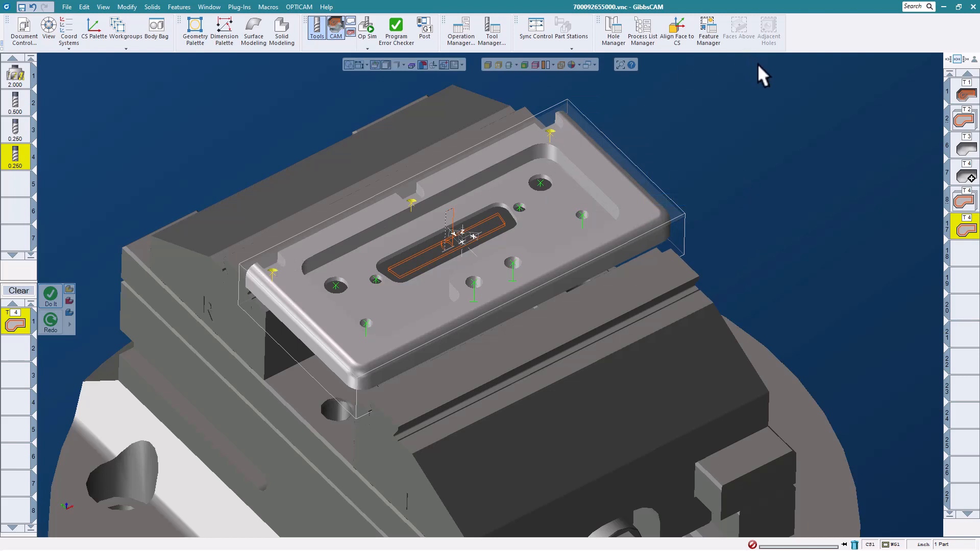
click(269, 7)
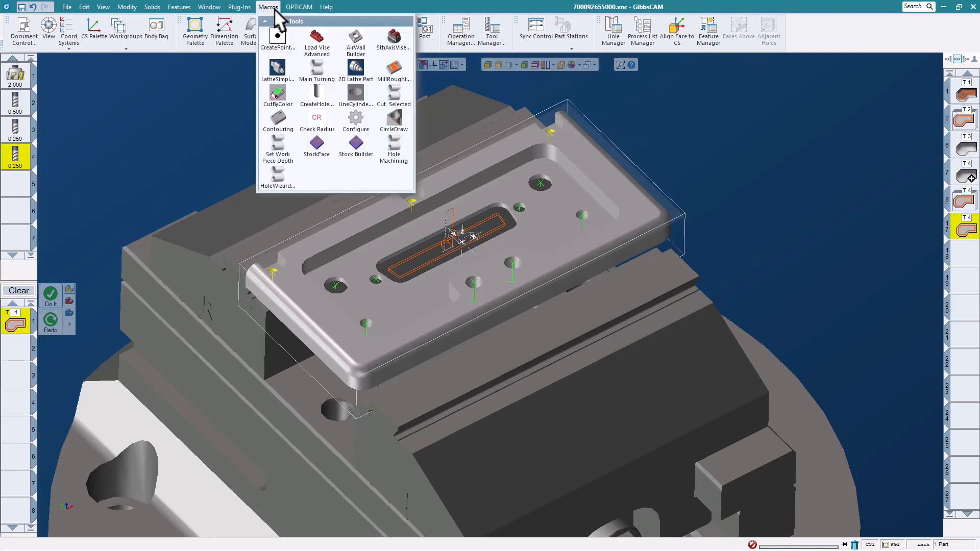
click(395, 147)
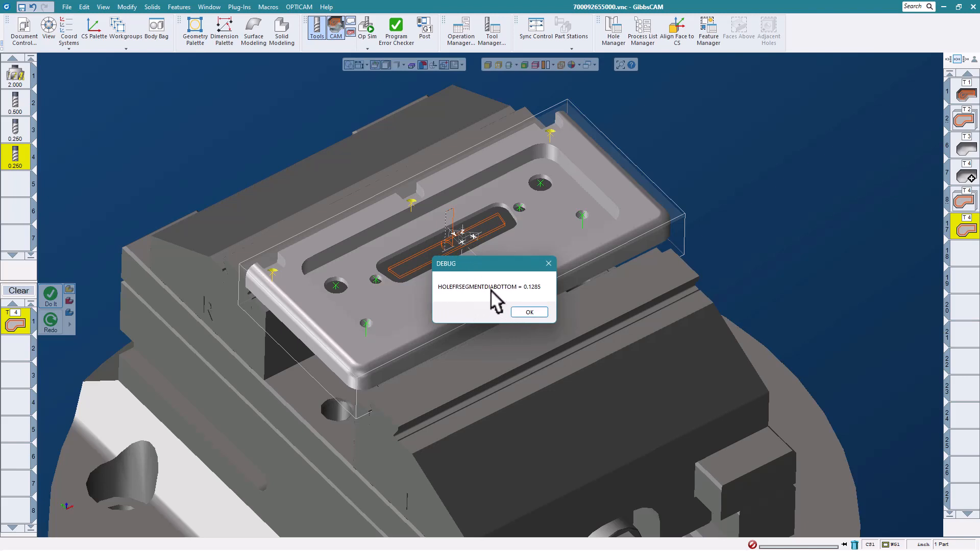
click(531, 311)
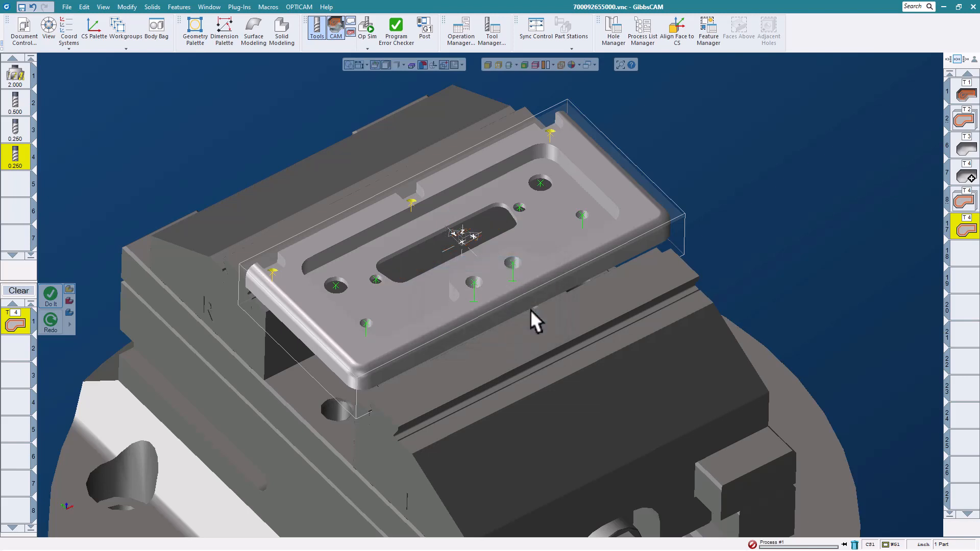
click(495, 310)
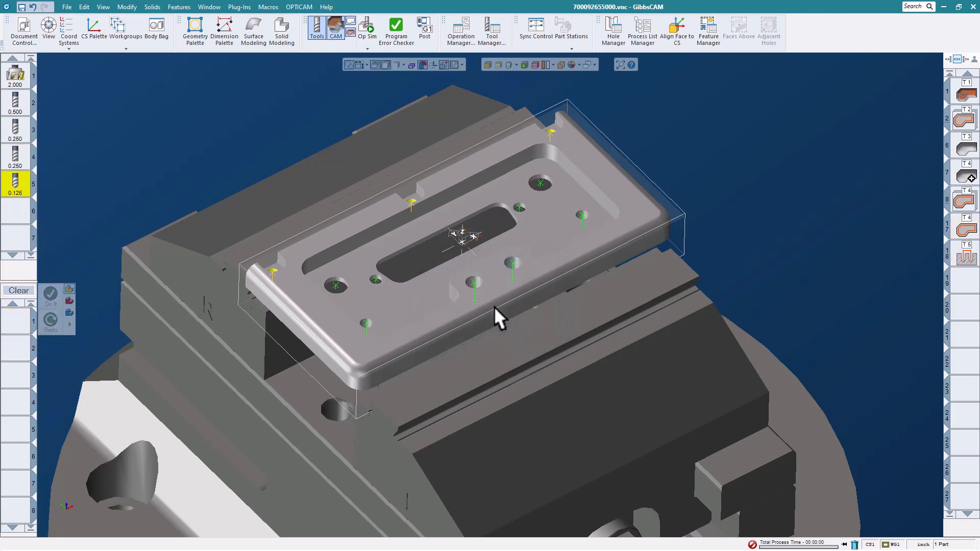
double_click(966, 257)
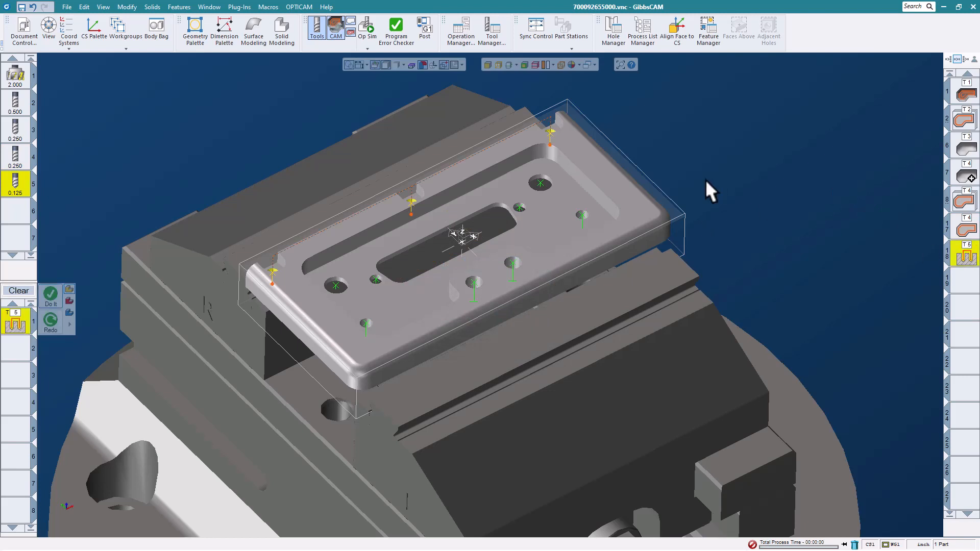
- Select the hole group of the two large pocket-floor holes, create its drilling operation with the Hole Machining macro, and load that operation
right_click(540, 180)
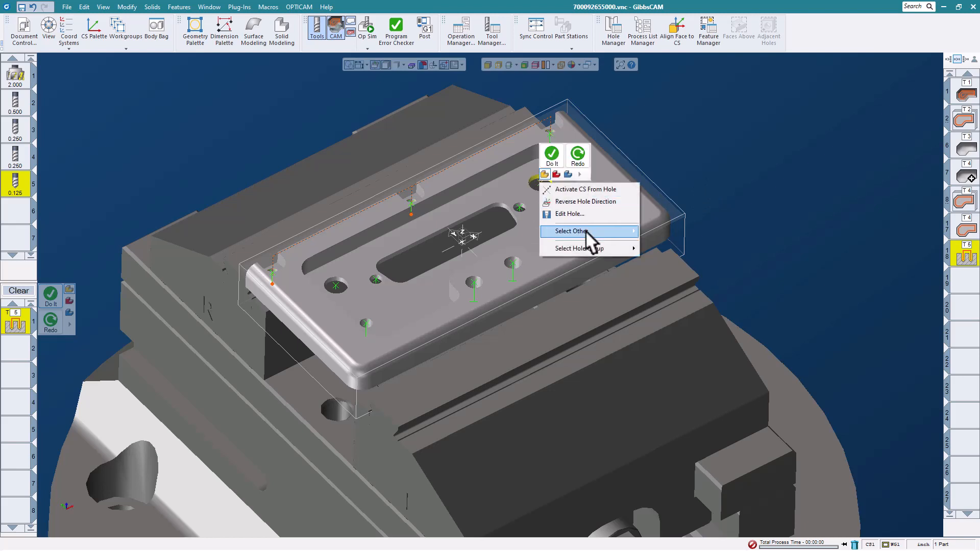
mouse_move(628, 248)
click(667, 248)
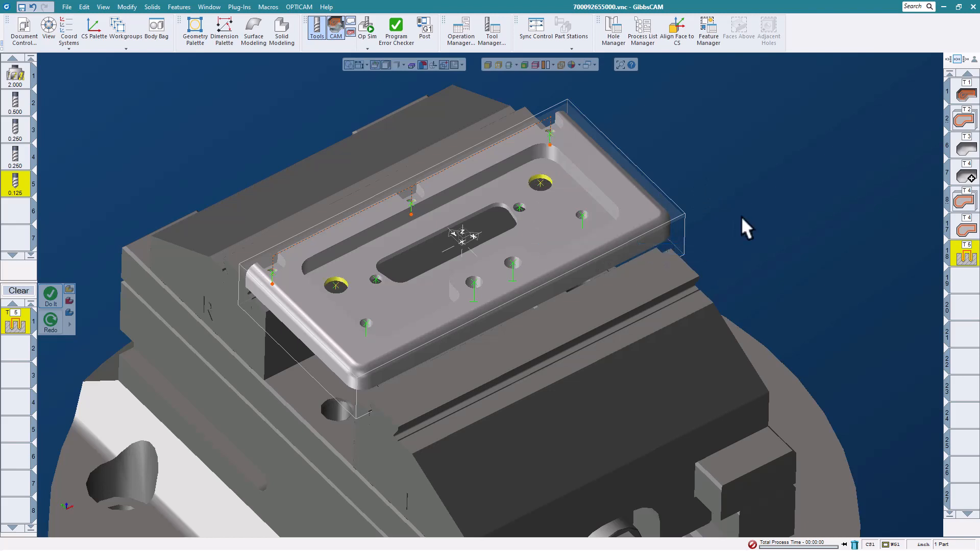
click(267, 7)
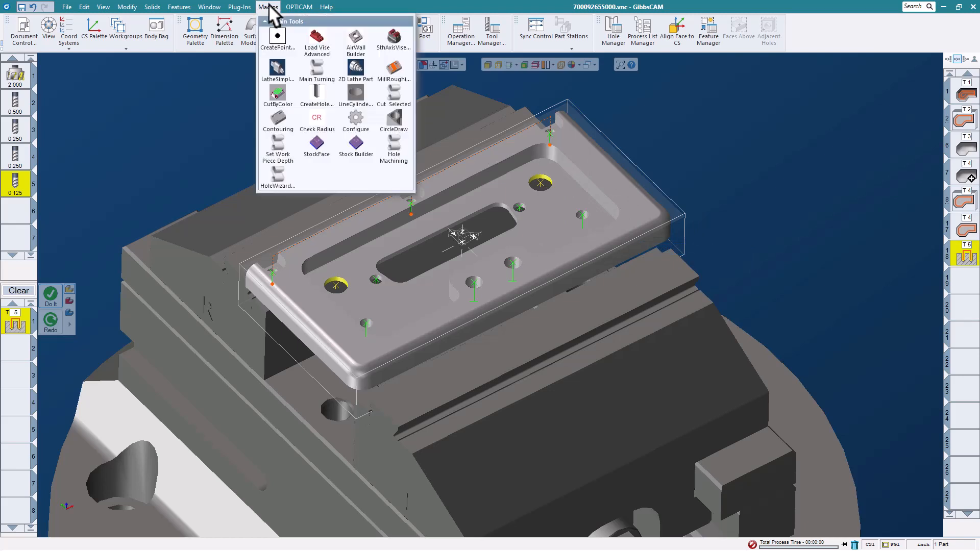
click(399, 144)
click(530, 311)
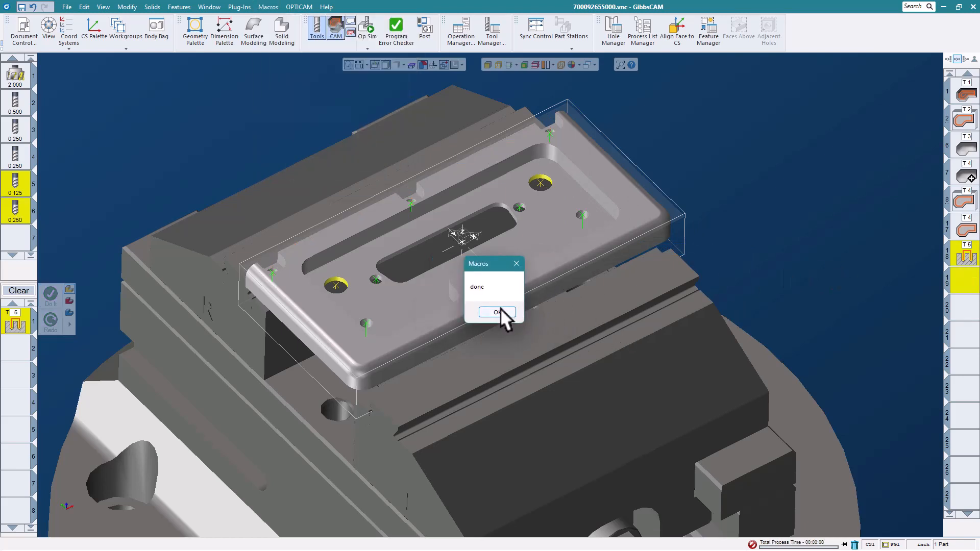
click(497, 312)
double_click(971, 281)
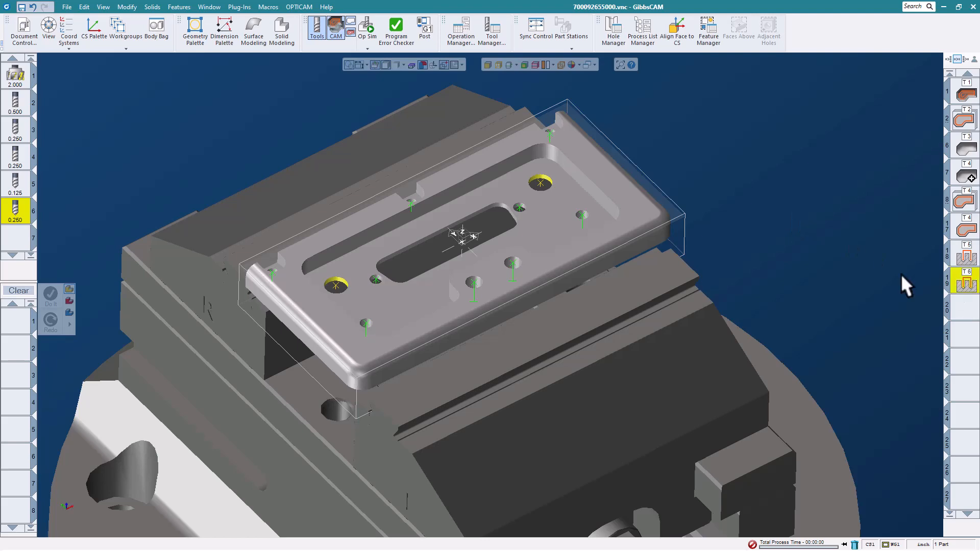
middle_drag(766, 255, 815, 256)
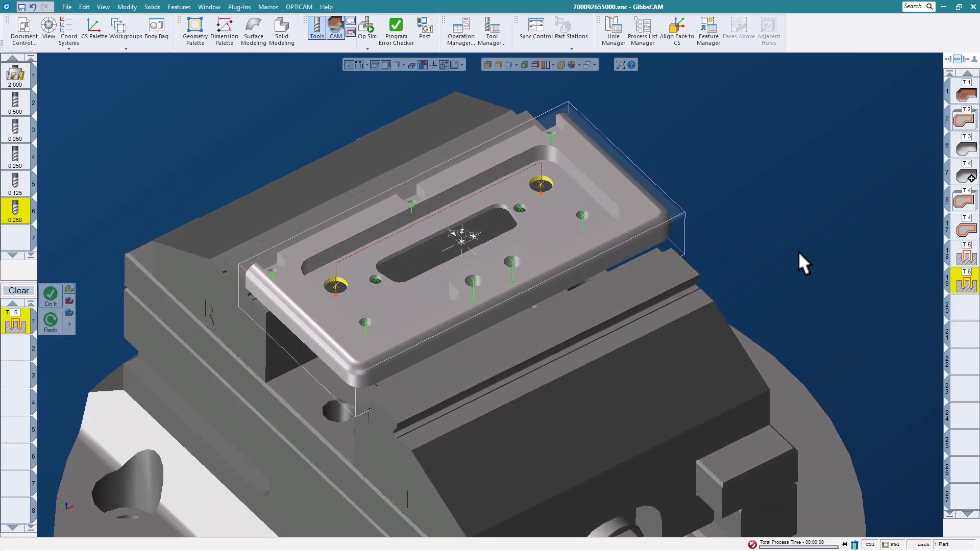
- Clear the process list and select the hole group of the four small holes around the central slot (Group 1)
click(19, 290)
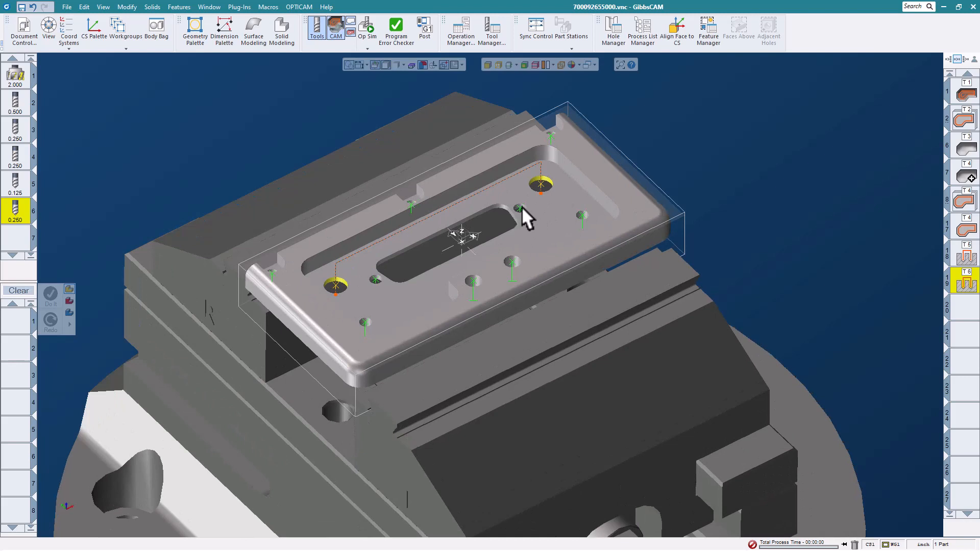
right_click(519, 207)
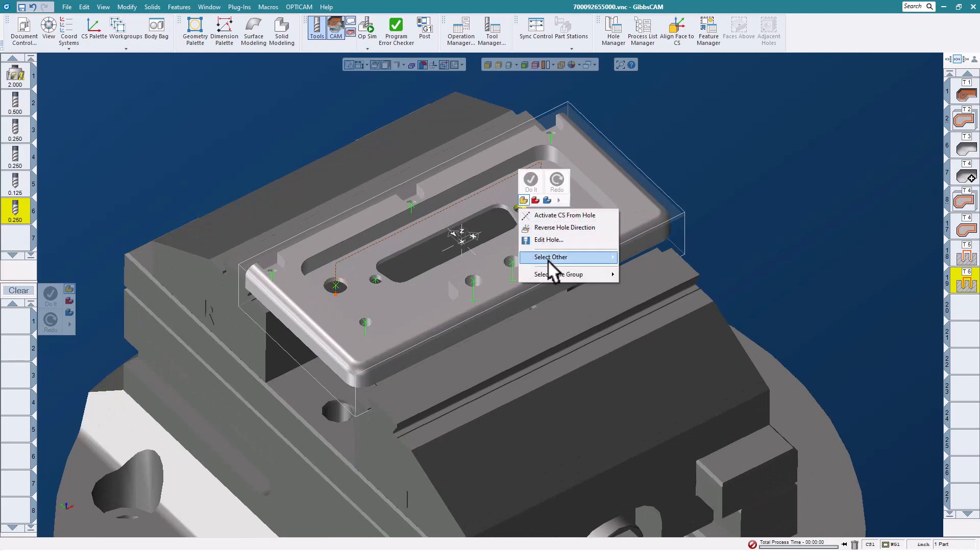
mouse_move(565, 271)
click(632, 274)
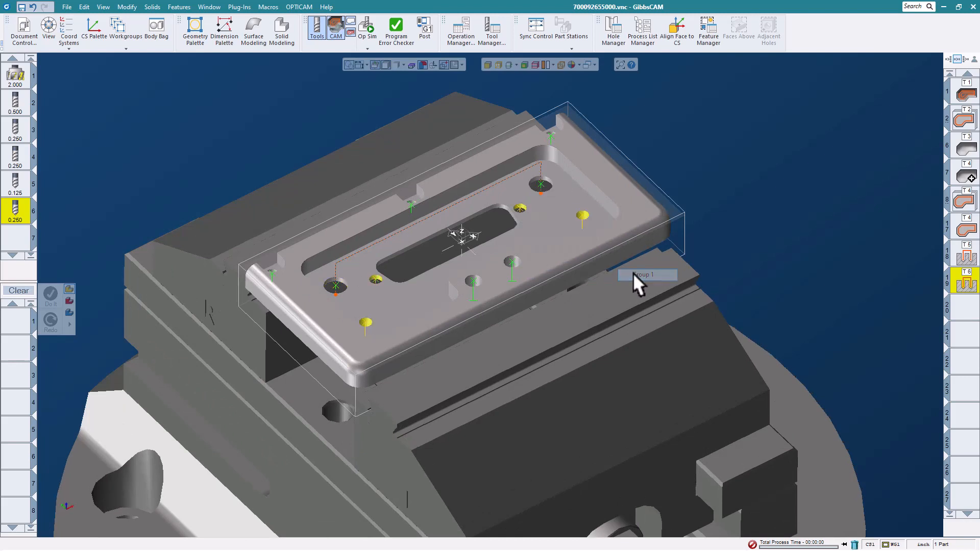
middle_drag(478, 267, 506, 243)
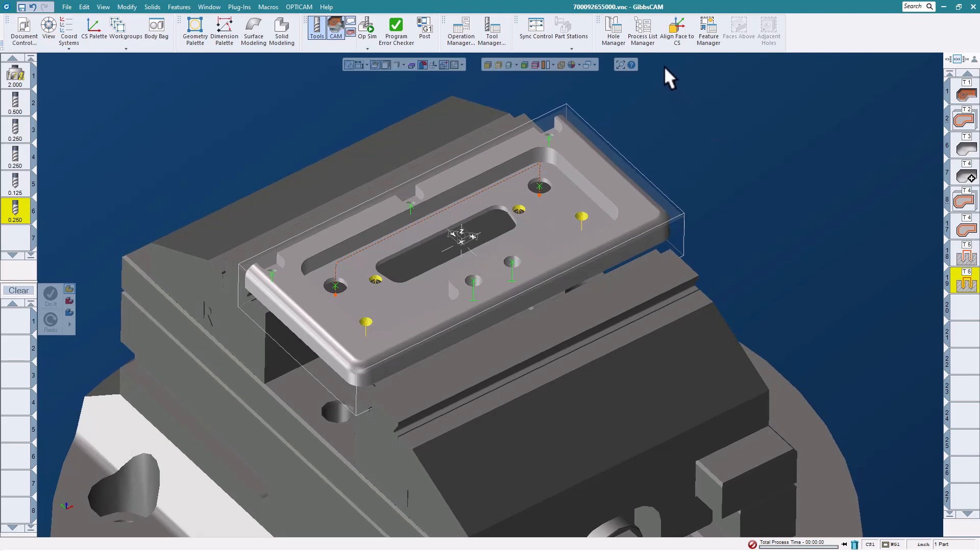
- Generate drilling and tapping operations for the four selected holes from the saved inch tap process 10-32 tap.PRC2
click(643, 35)
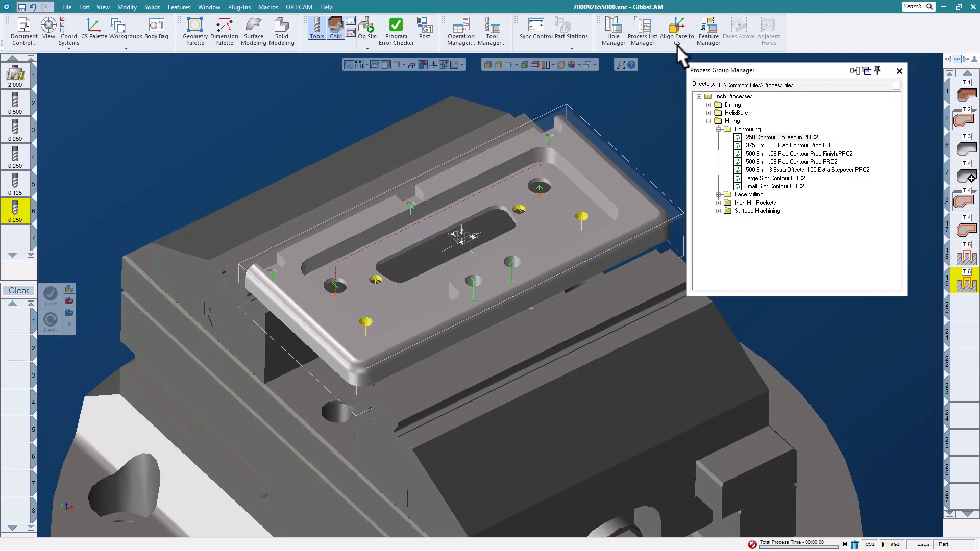
click(718, 129)
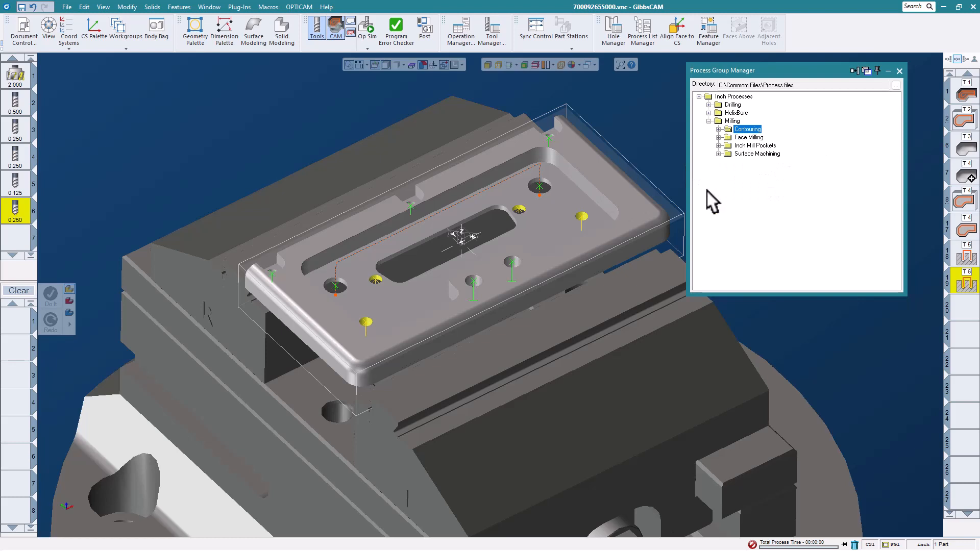
click(709, 121)
click(708, 105)
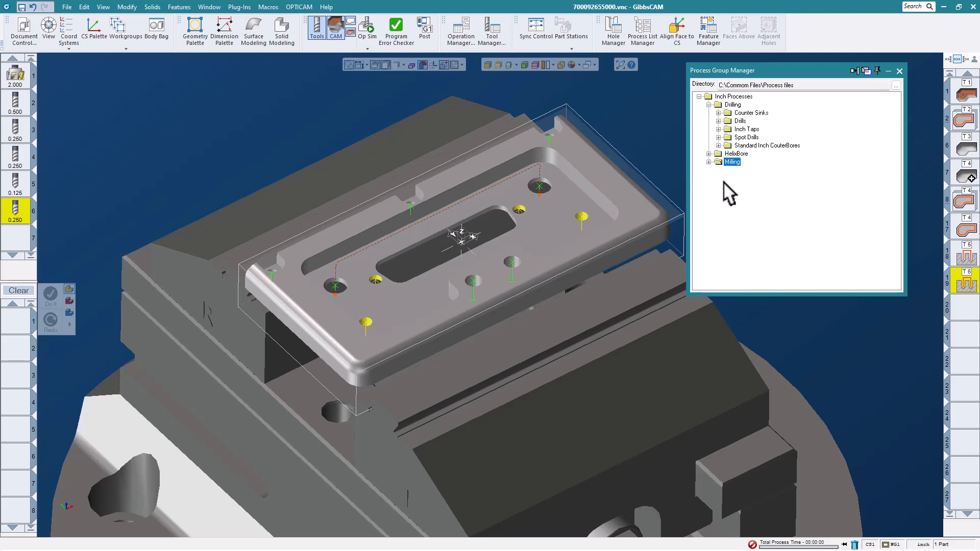
click(718, 129)
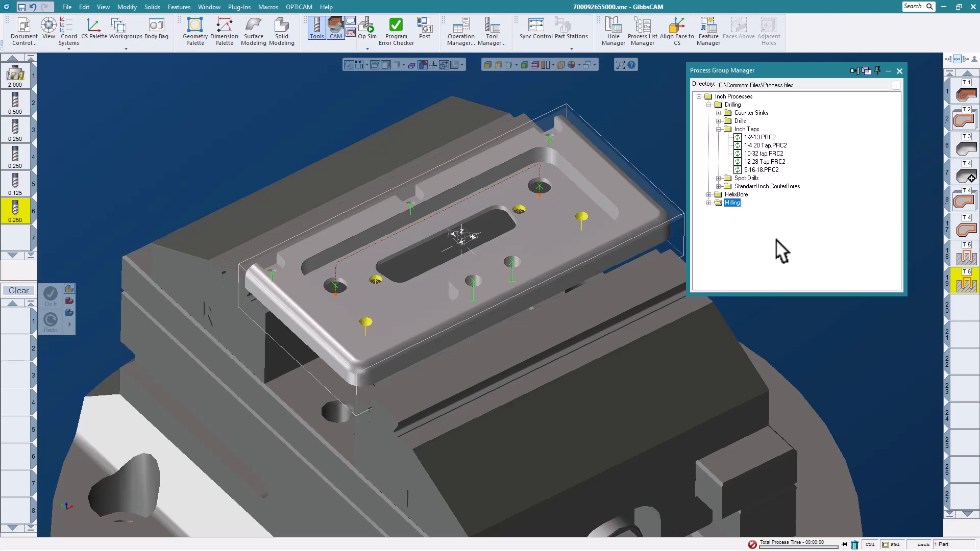
click(766, 152)
drag(764, 159, 637, 271)
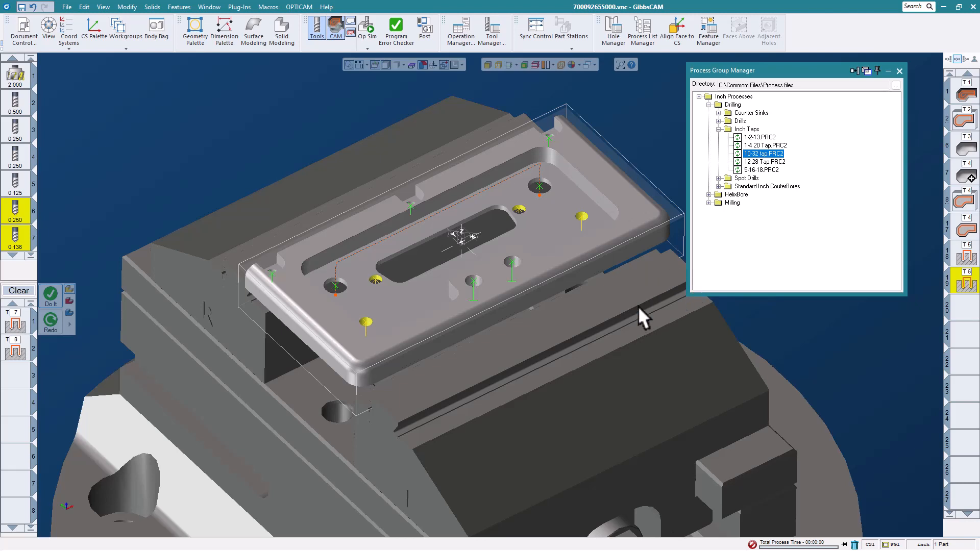
click(51, 297)
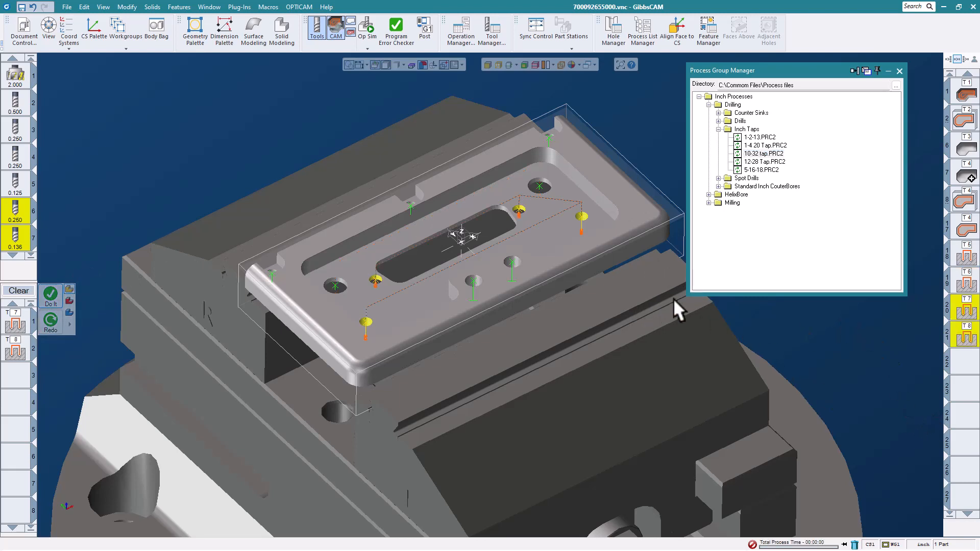
- Select hole Group 4 near the plate's front edge, generate its operations from 12-28 Tap.PRC2, and close the Process Group Manager
click(510, 260)
right_click(510, 260)
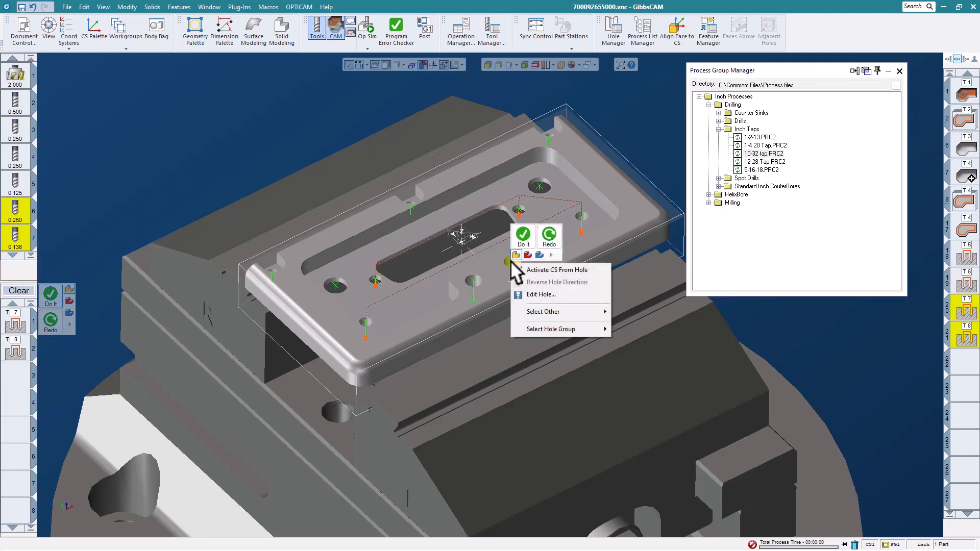
mouse_move(544, 326)
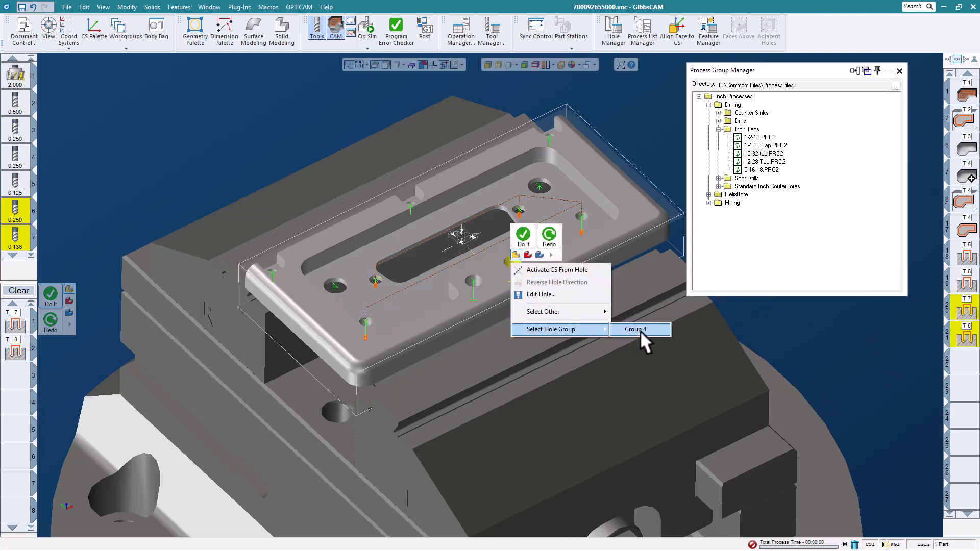
click(638, 329)
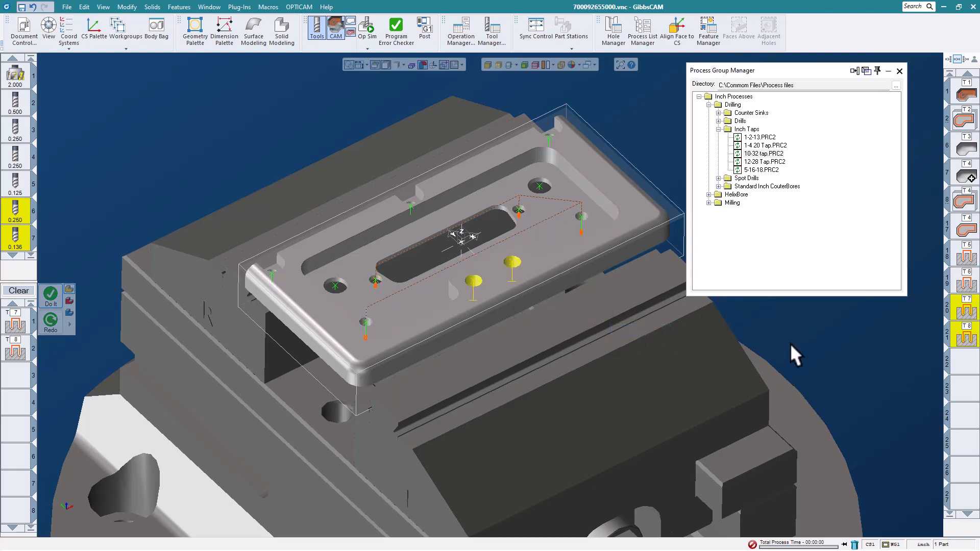
click(777, 160)
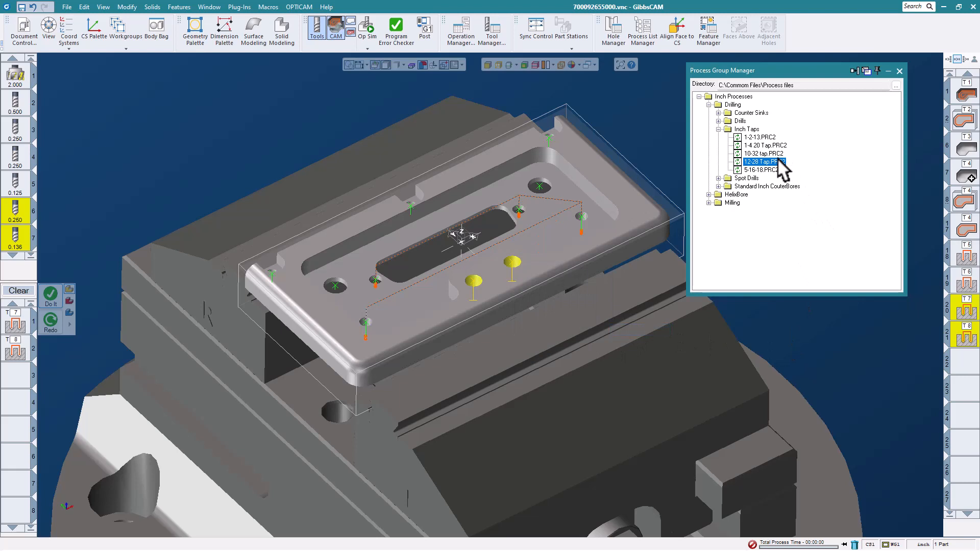
click(54, 294)
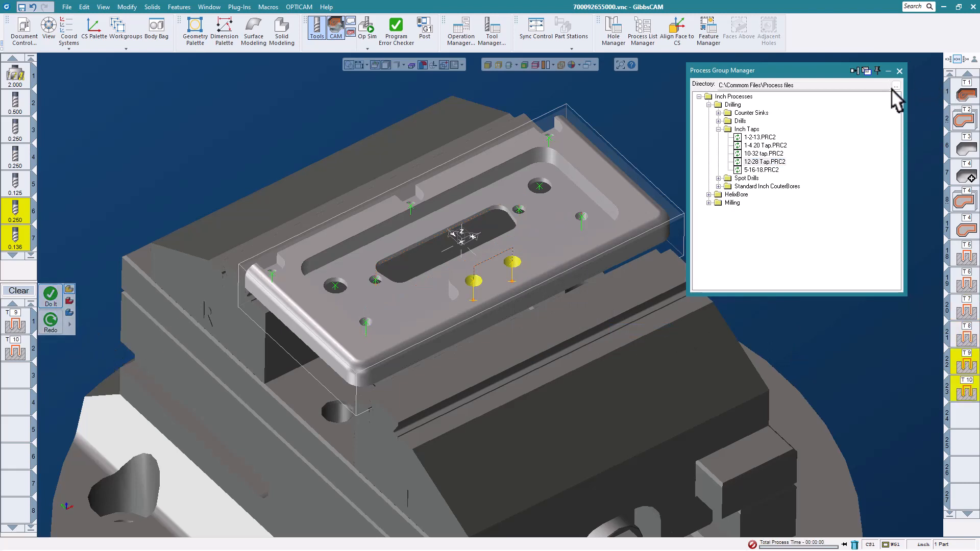
click(897, 69)
- Simulate all machining operations from the start with Op Sim to check the drilled and tapped holes
scroll(622, 187, down, 2)
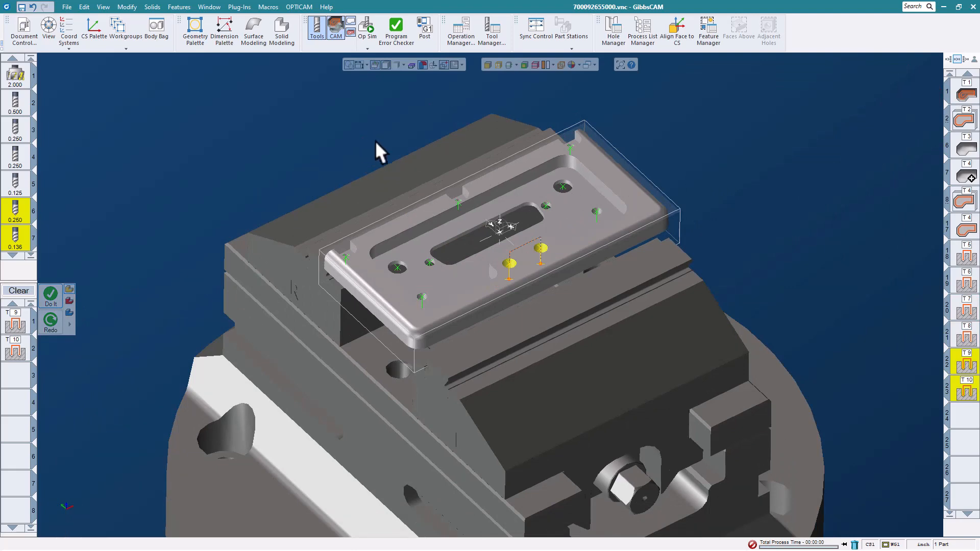
click(364, 24)
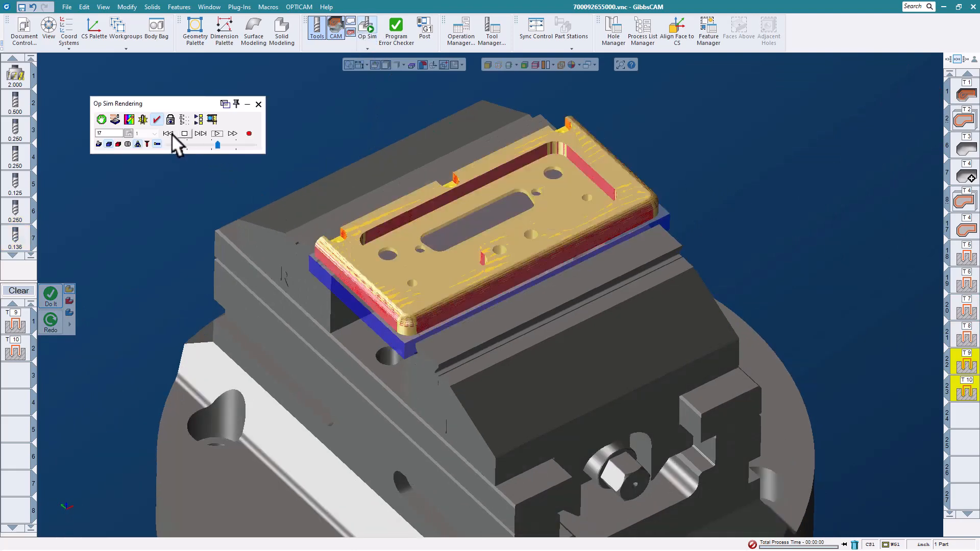
click(168, 133)
click(217, 133)
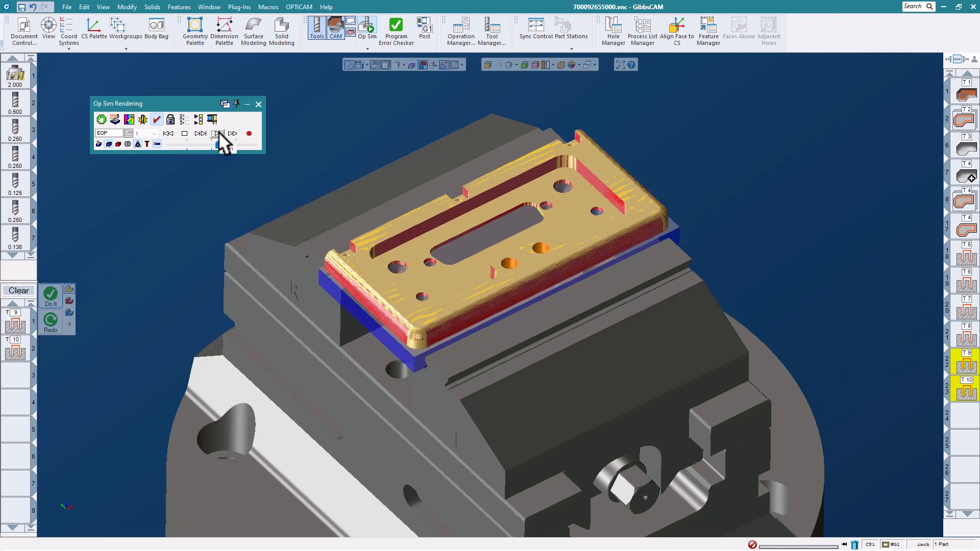
- Close the Op Sim rendering, start Machine Sim, and load the Doosan DNM350 machine model
click(258, 103)
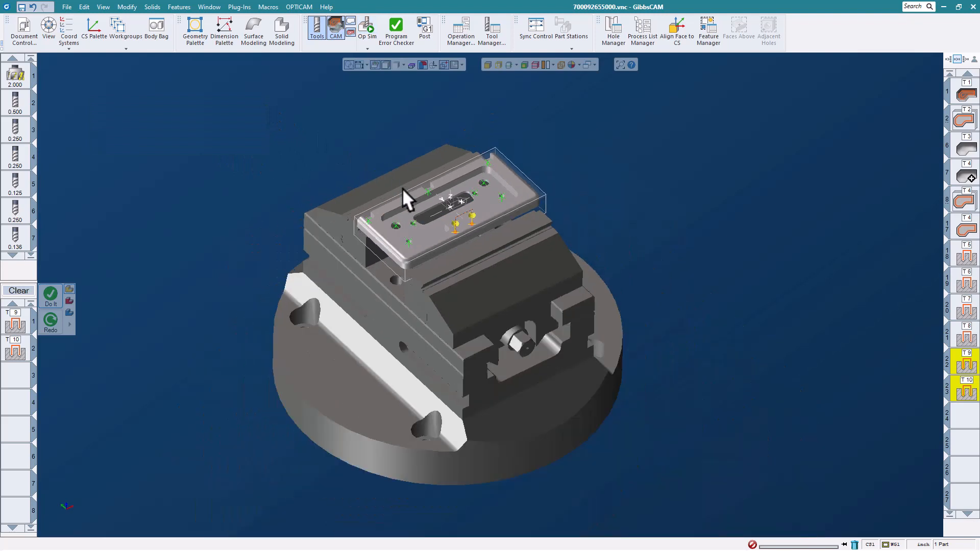
click(369, 48)
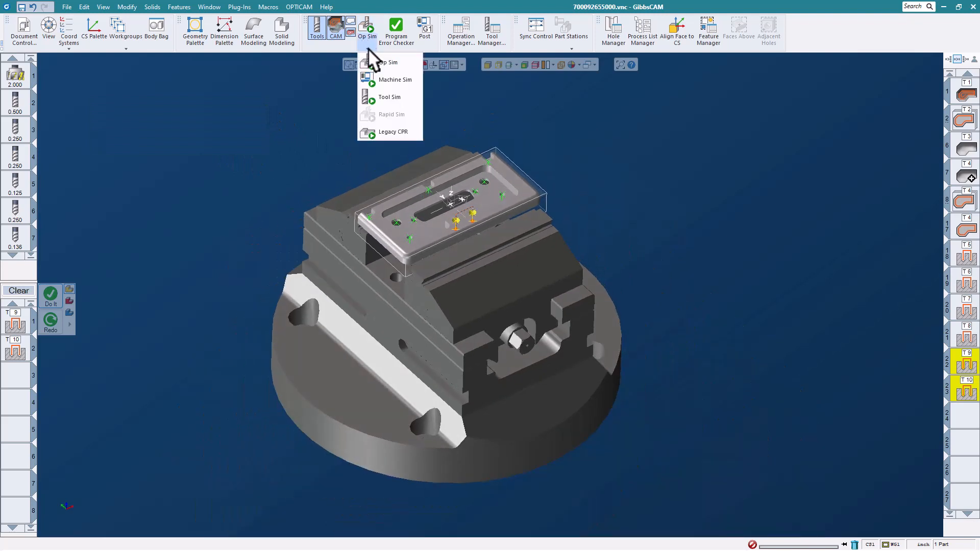
click(388, 78)
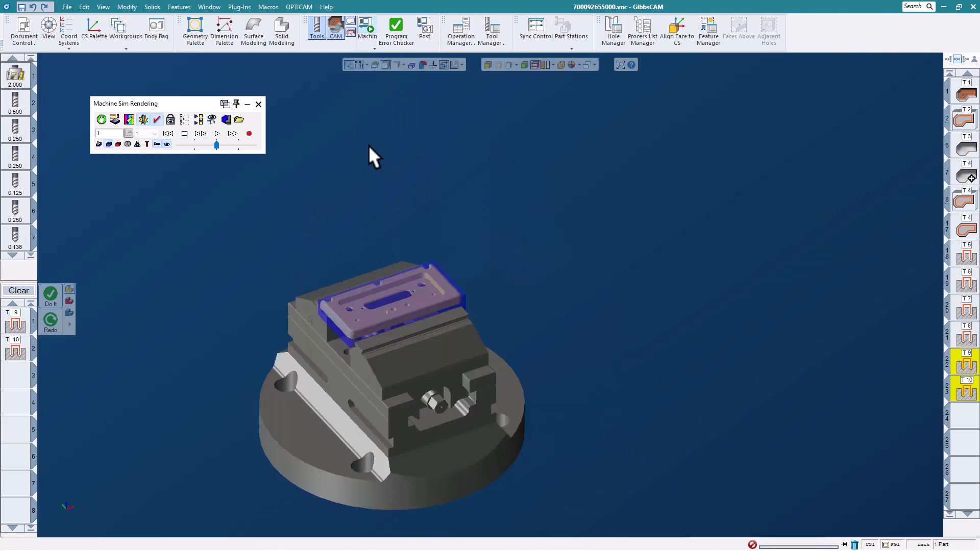
click(239, 119)
scroll(466, 256, up, 2)
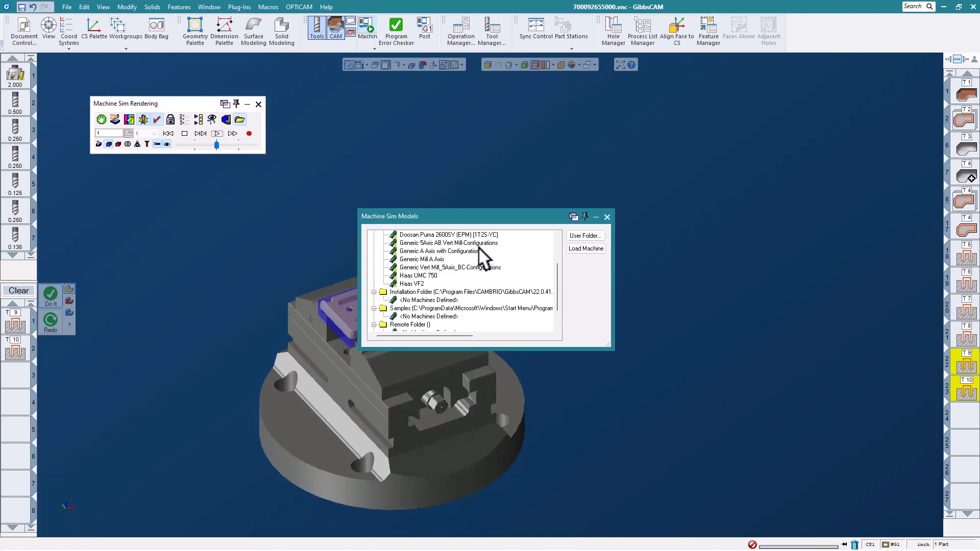
click(440, 245)
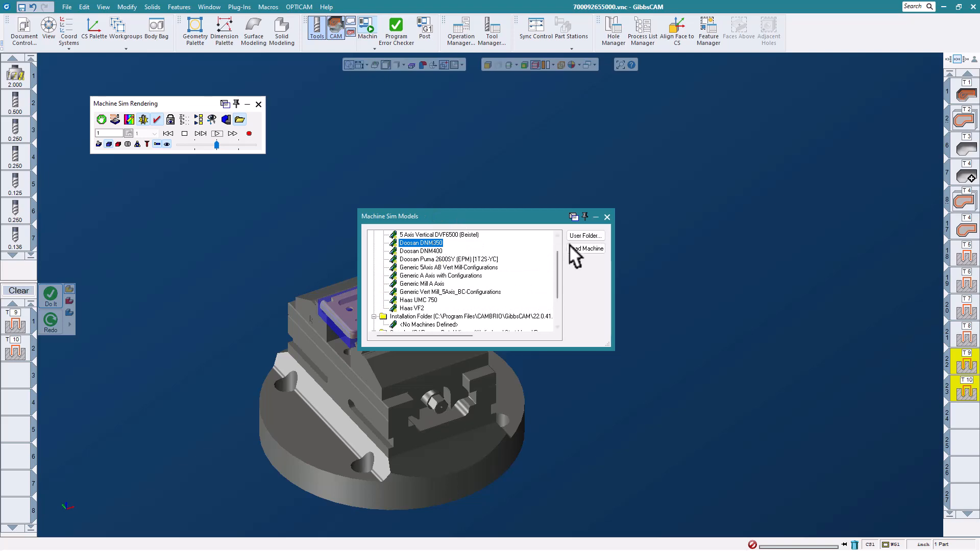
click(585, 250)
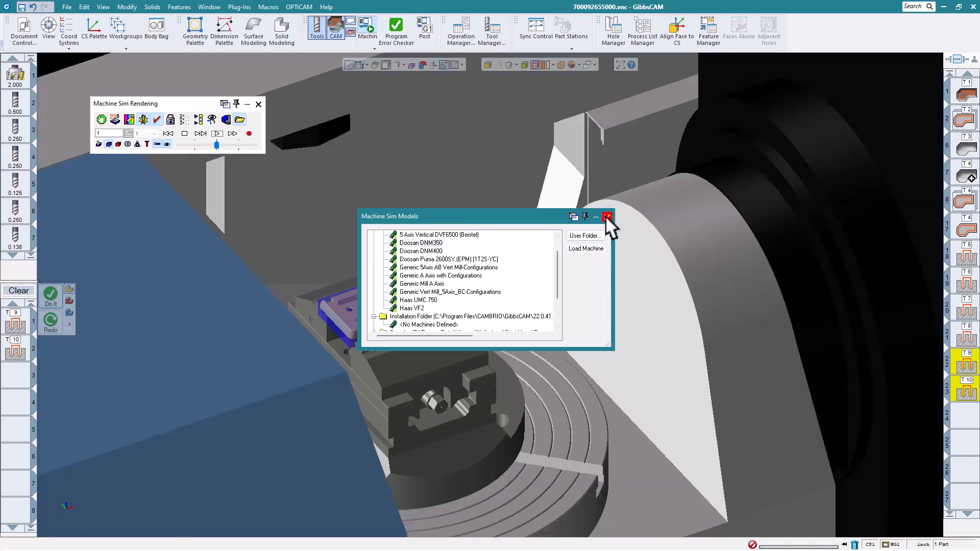
click(607, 217)
- Run the full program in Machine Sim at a reduced playback speed, inspect the machine around the vise, and close the simulation
middle_drag(521, 475, 436, 411)
scroll(461, 432, down, 2)
scroll(436, 411, down, 3)
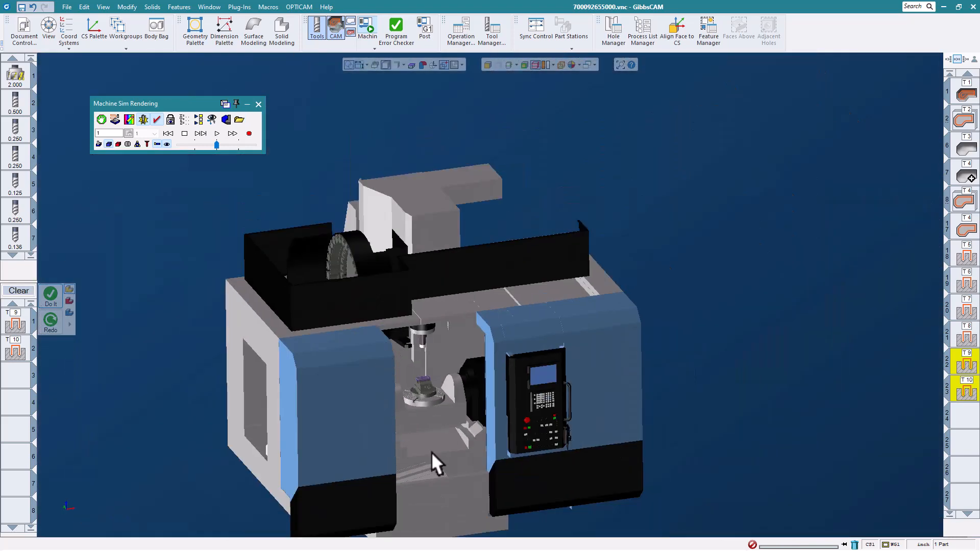
scroll(430, 449, up, 4)
middle_drag(450, 330, 455, 315)
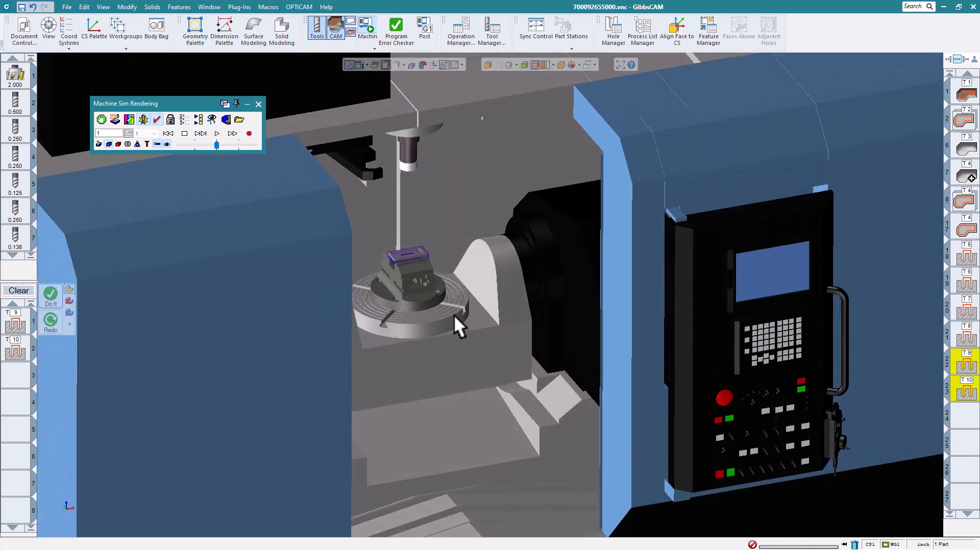
drag(217, 142, 206, 142)
click(216, 133)
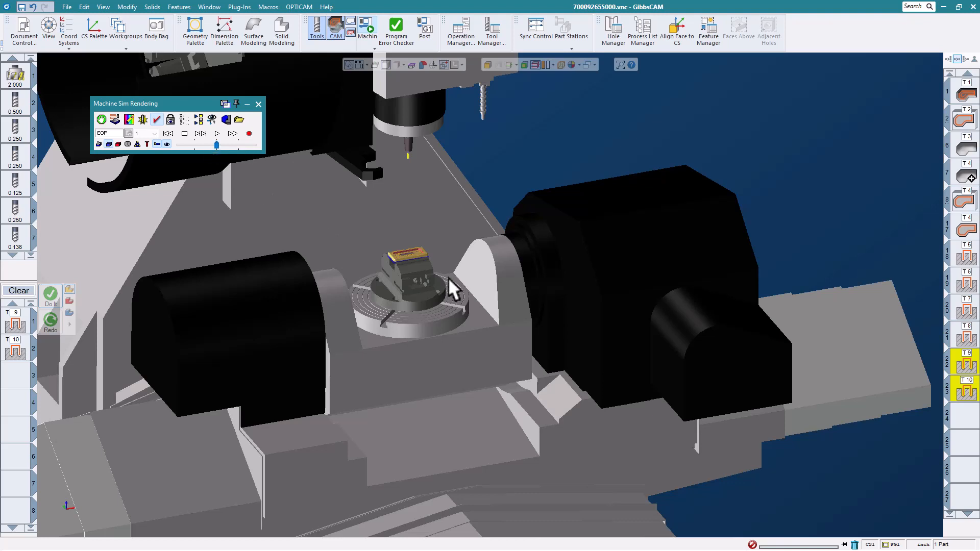
scroll(414, 288, down, 2)
middle_drag(412, 296, 422, 311)
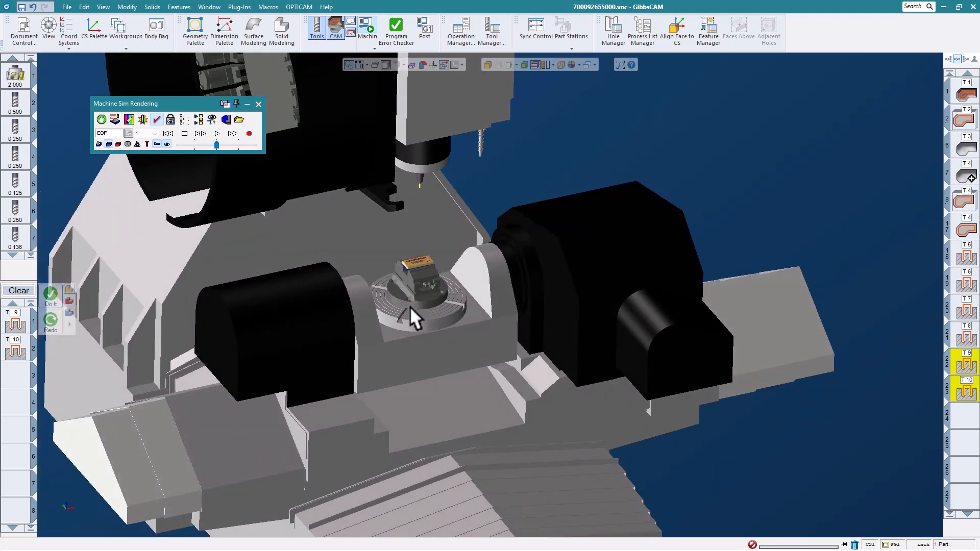
click(258, 104)
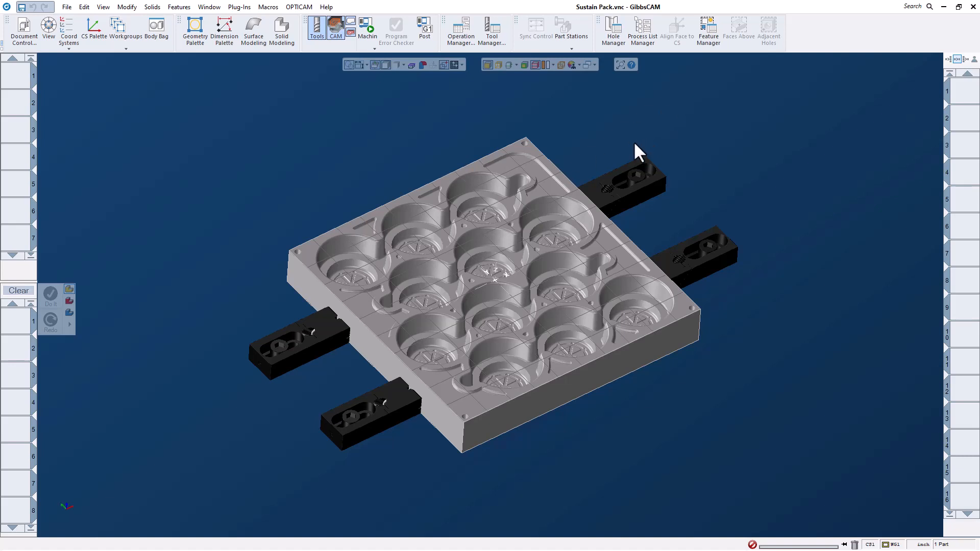
- Generate a face milling operation over the Sustain Pack mold from the saved process 2 inch face mill.PRC2
click(644, 33)
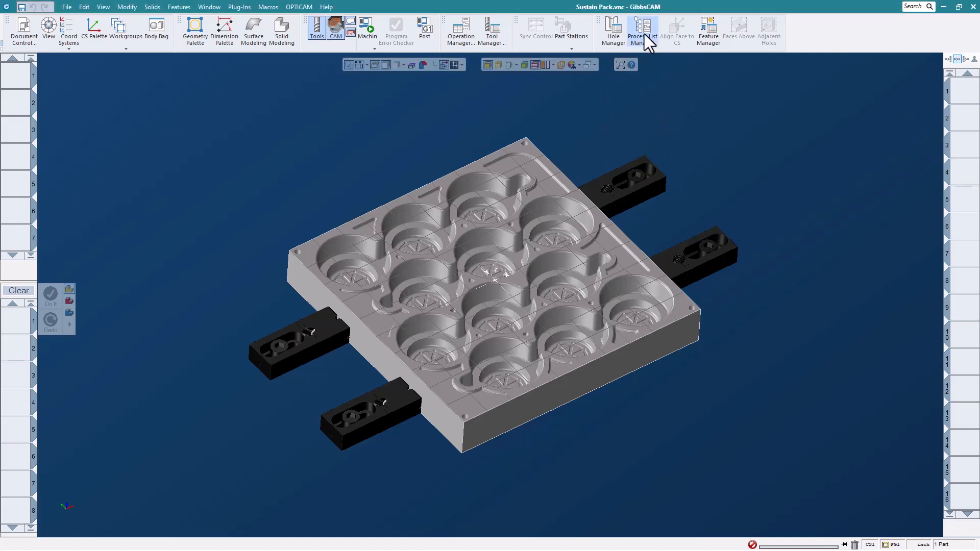
click(644, 34)
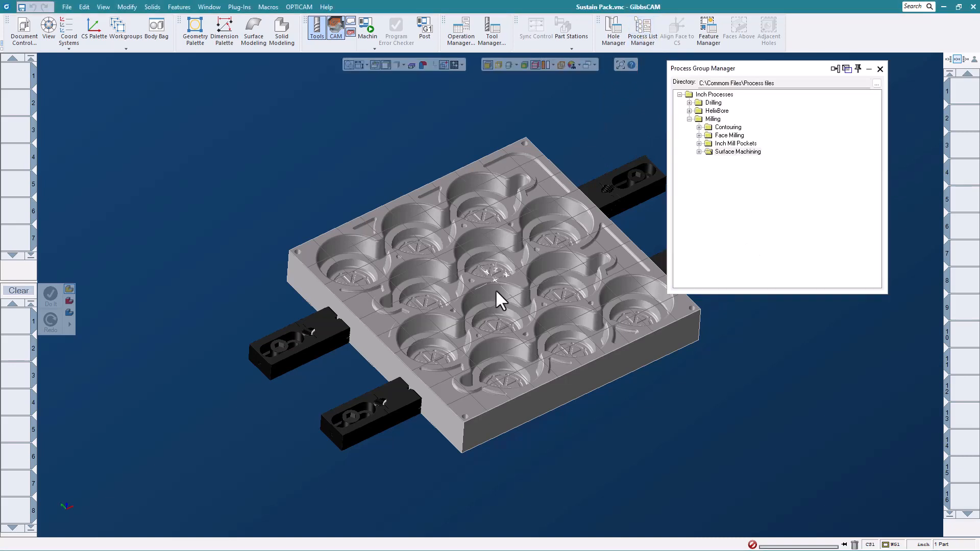
click(699, 135)
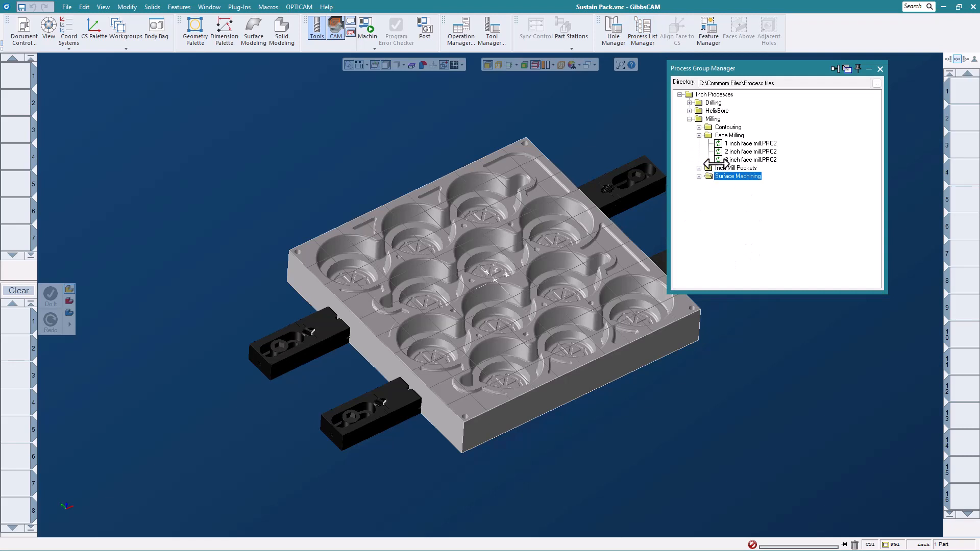
click(717, 152)
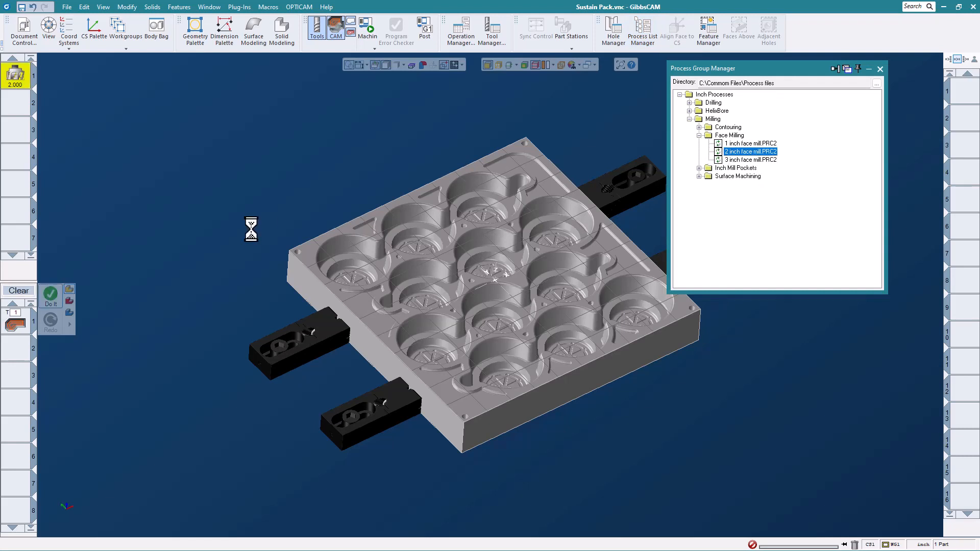
click(47, 296)
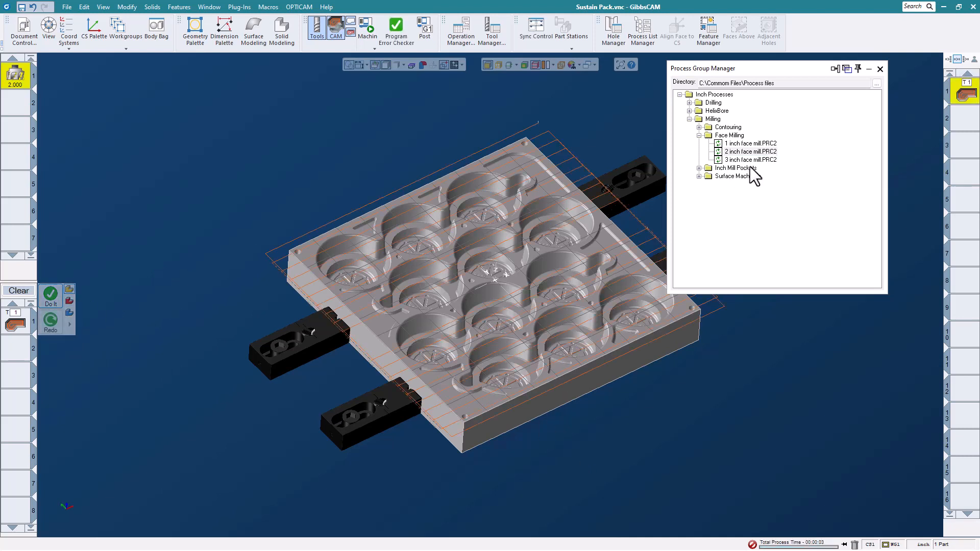
- Generate pocketing operations for the Top Pocket and Second Pocket features from .500 3 Flute End Mill .100 Step Downs-.020 XY Stock.PRC2
click(699, 135)
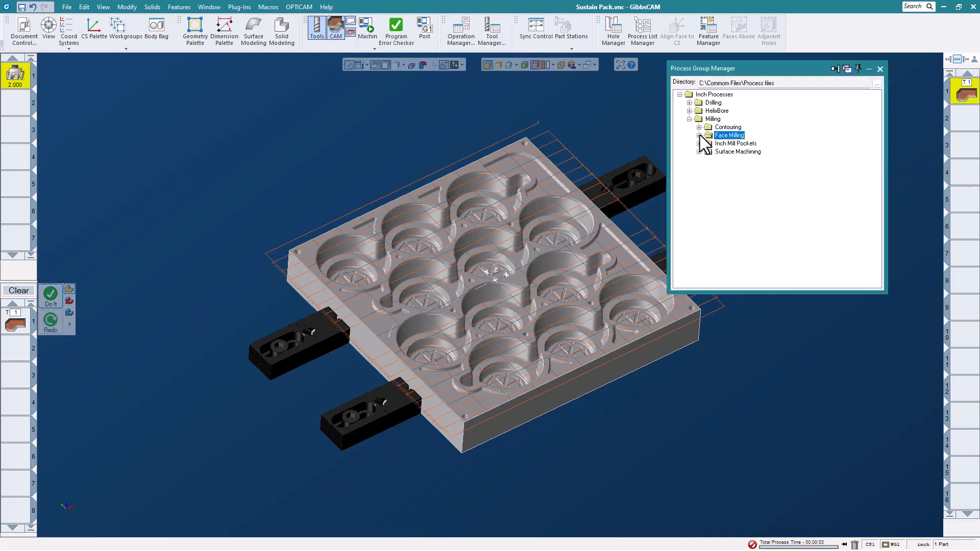
click(708, 30)
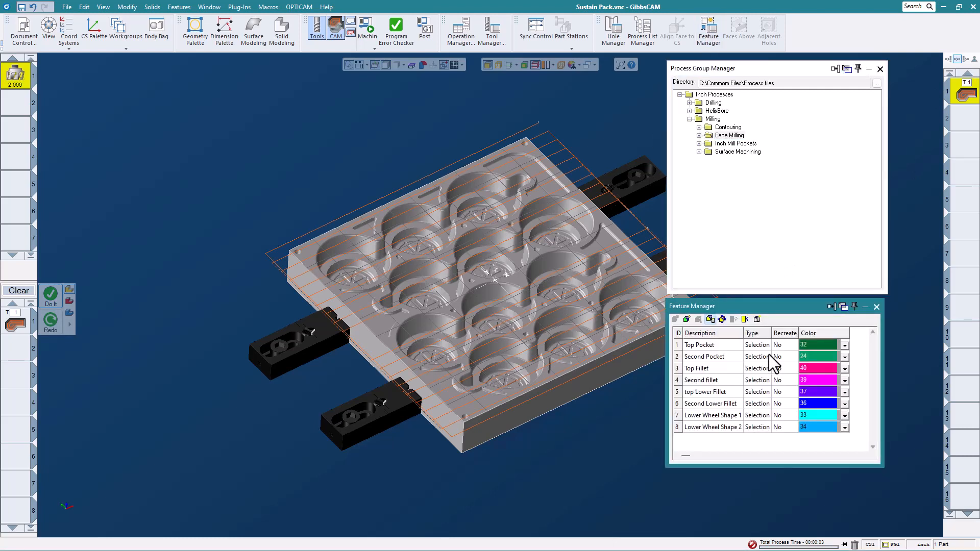
drag(771, 305, 773, 305)
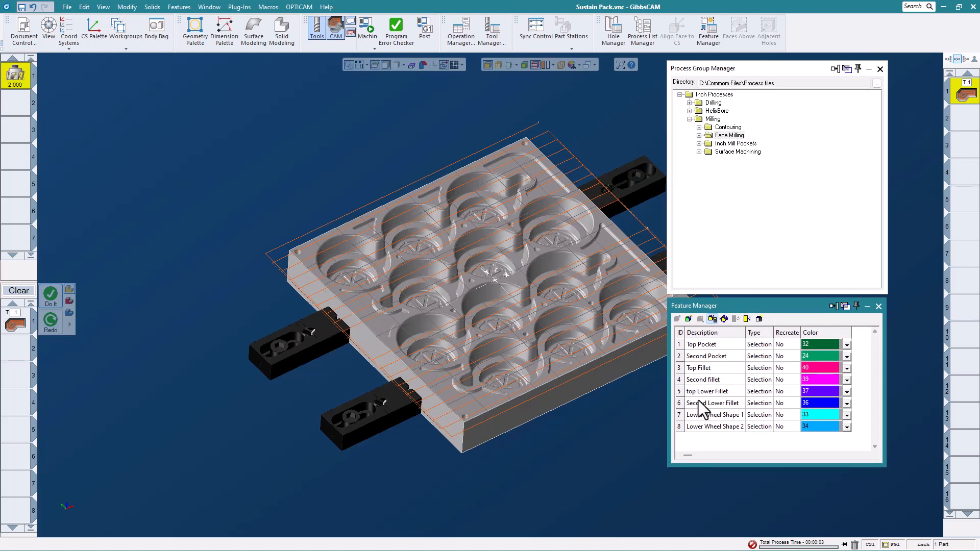
click(709, 345)
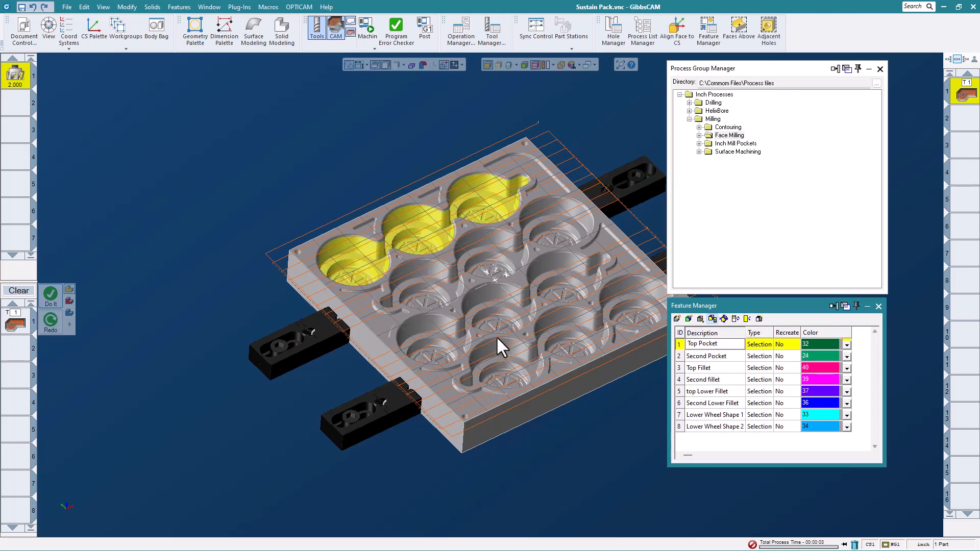
click(699, 144)
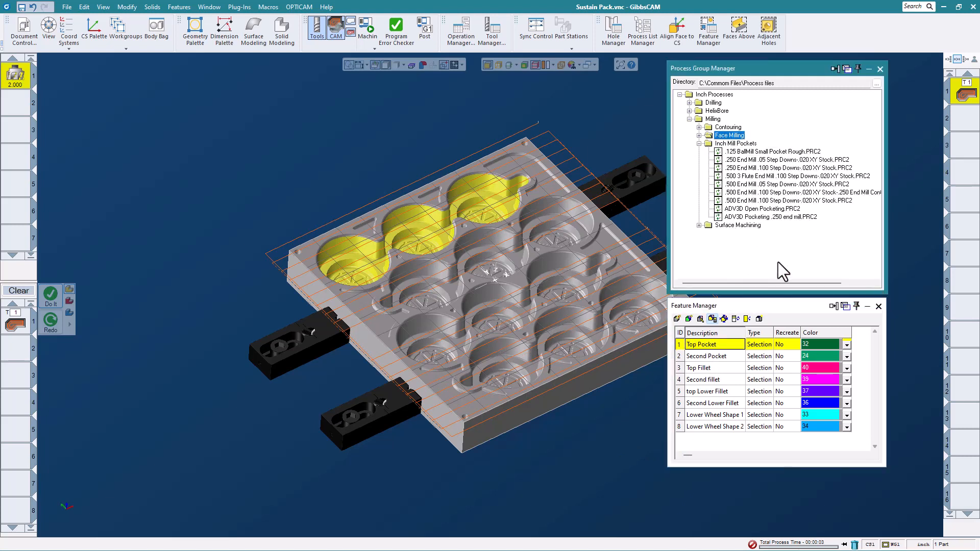
drag(789, 177, 188, 314)
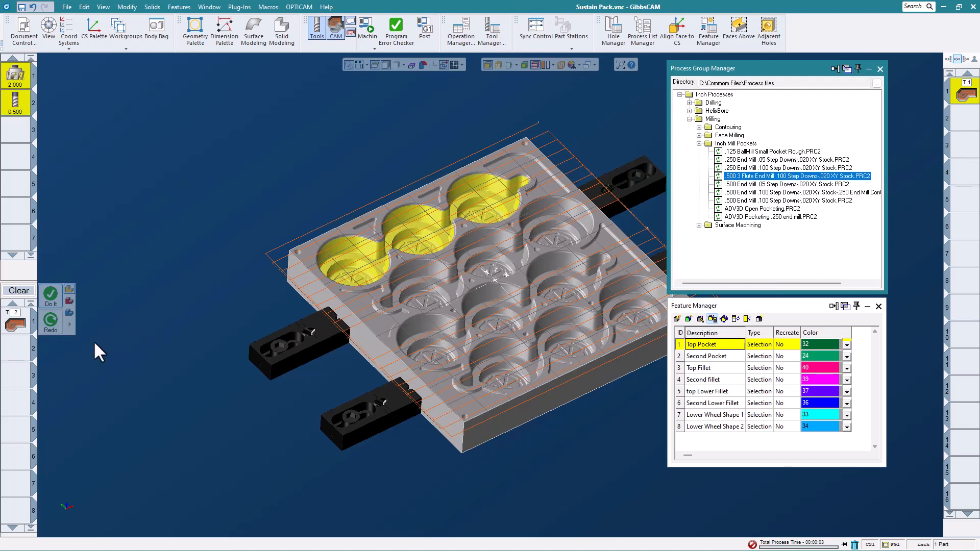
click(45, 292)
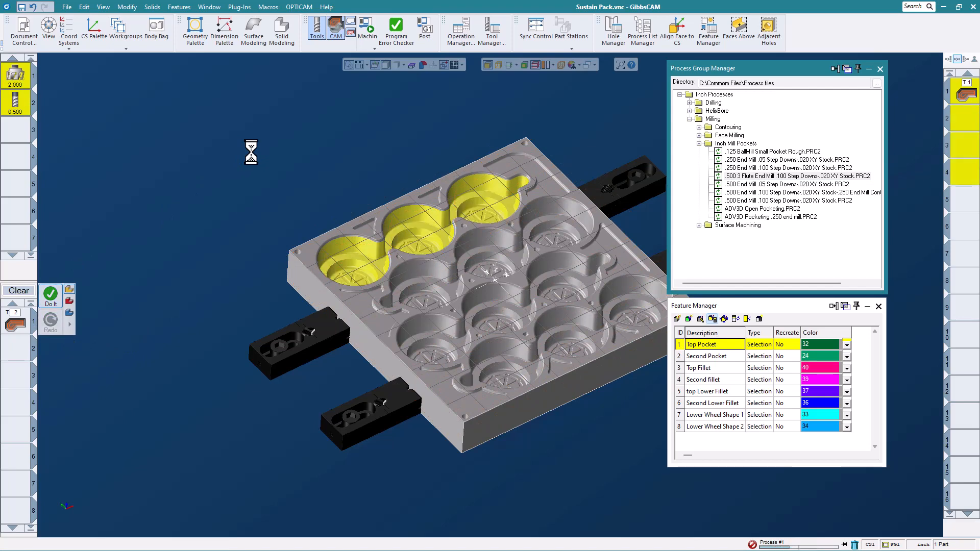
click(709, 357)
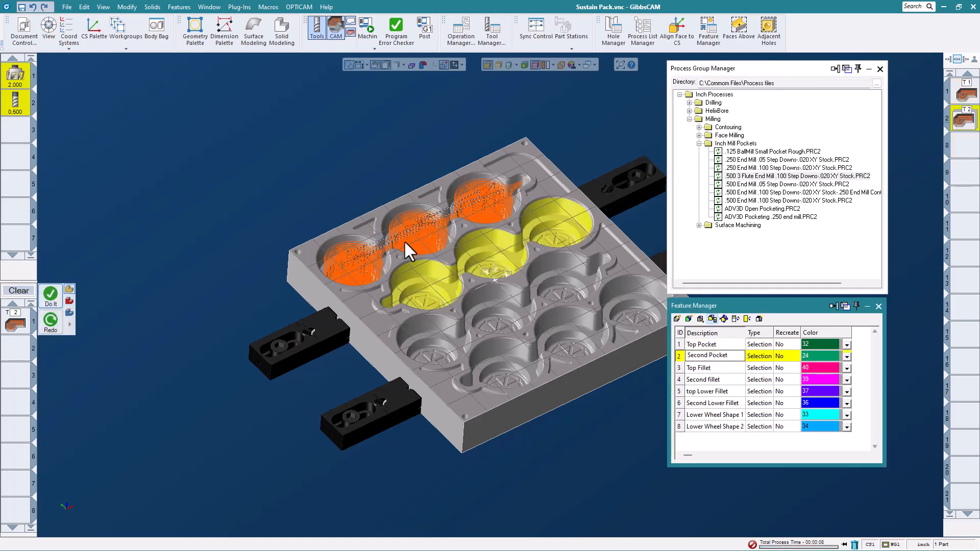
click(50, 296)
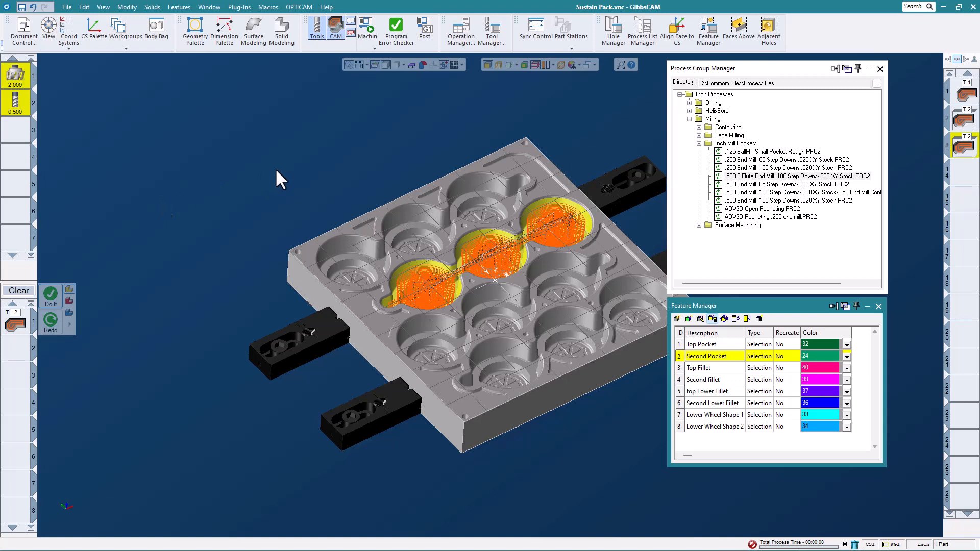
- Generate surface machining operations for the Top Fillet and Second fillet features from the saved process .250 Surface flow.PRC2
click(706, 367)
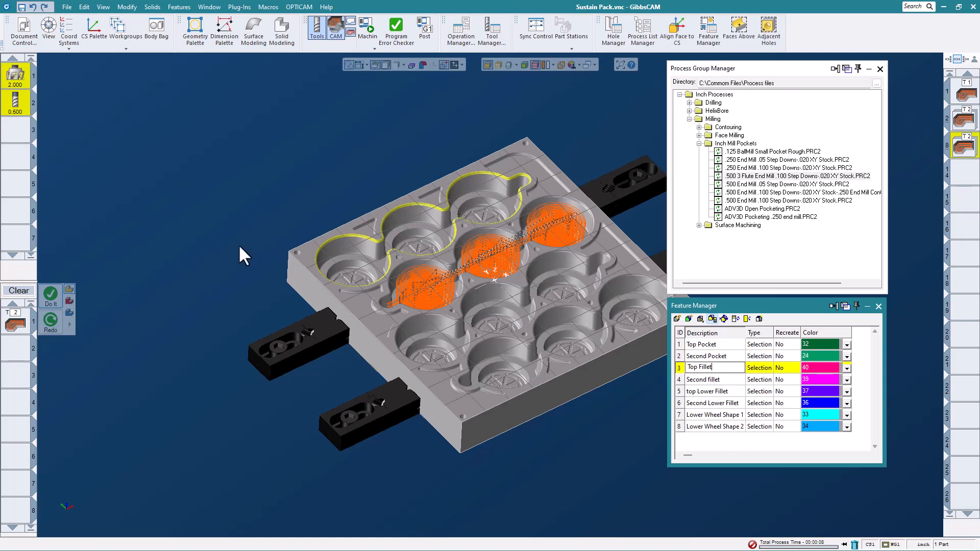
click(698, 144)
click(699, 152)
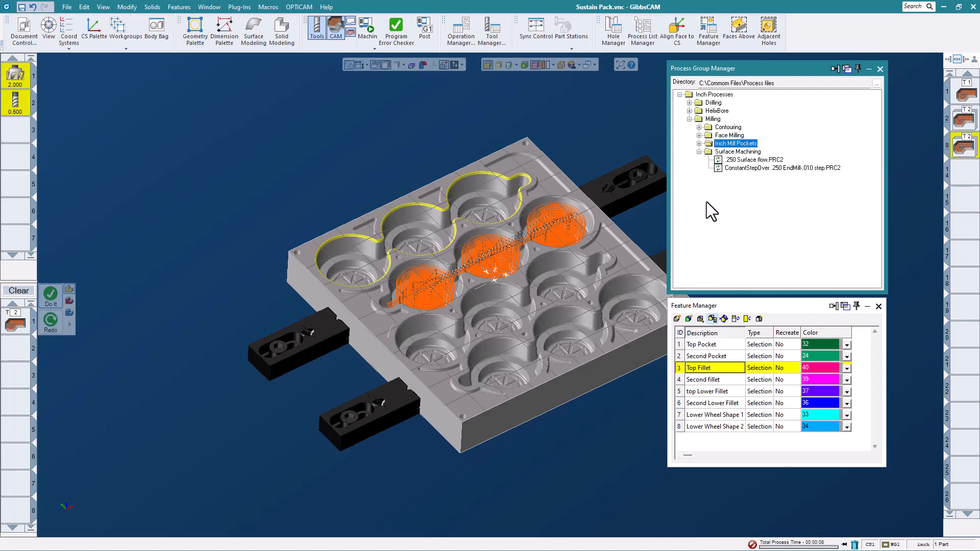
double_click(748, 161)
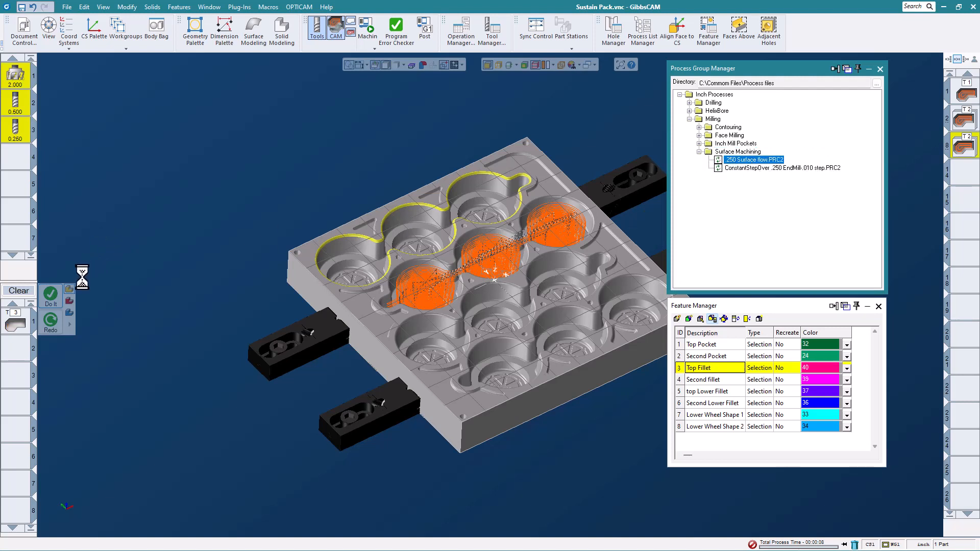
click(55, 301)
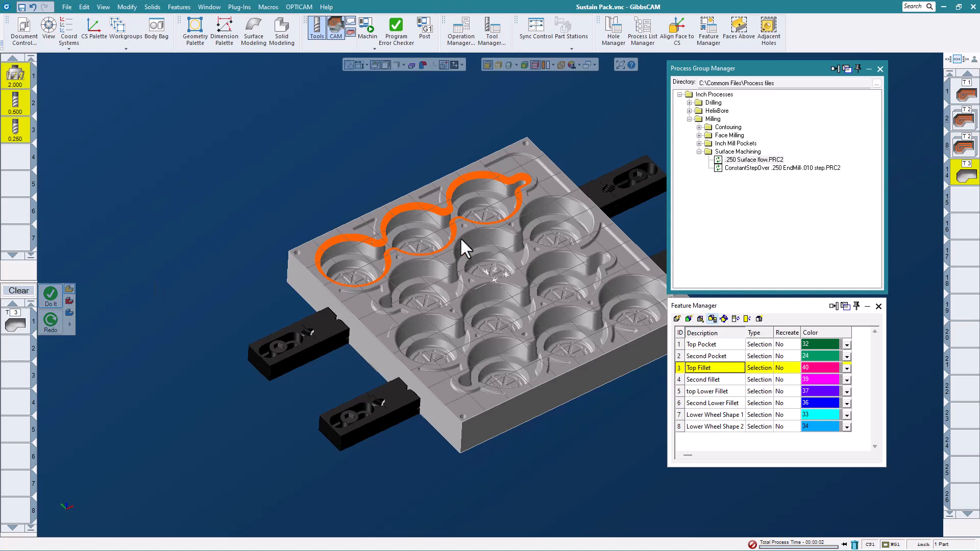
double_click(697, 380)
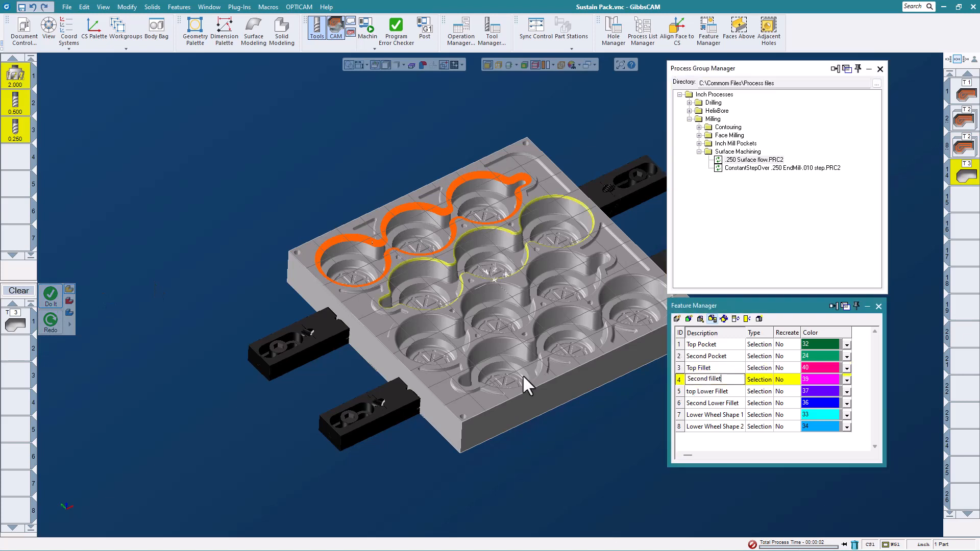
click(53, 300)
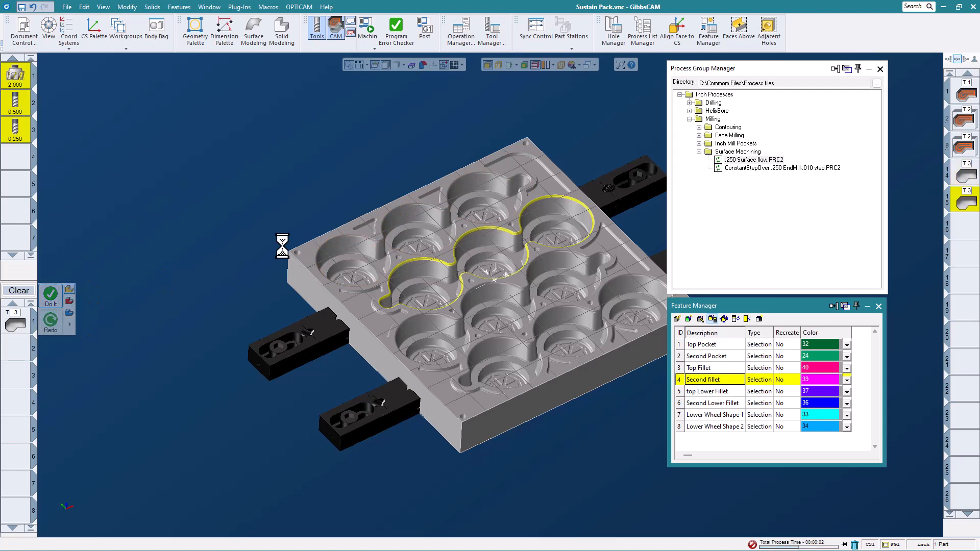
- Simulate the mold's machining with Machine Sim at maximum playback speed and examine the cutting inside the machine
click(365, 28)
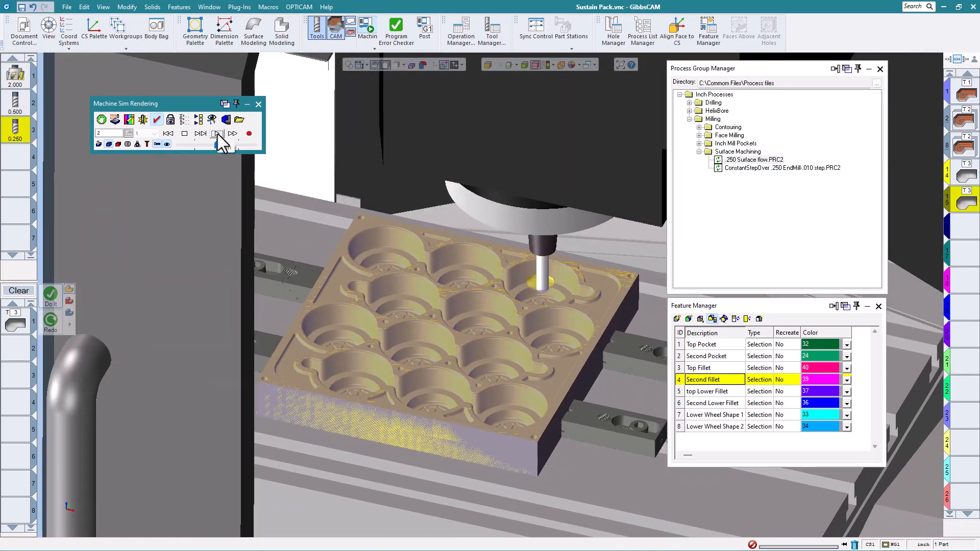
scroll(391, 272, down, 4)
drag(225, 148, 268, 148)
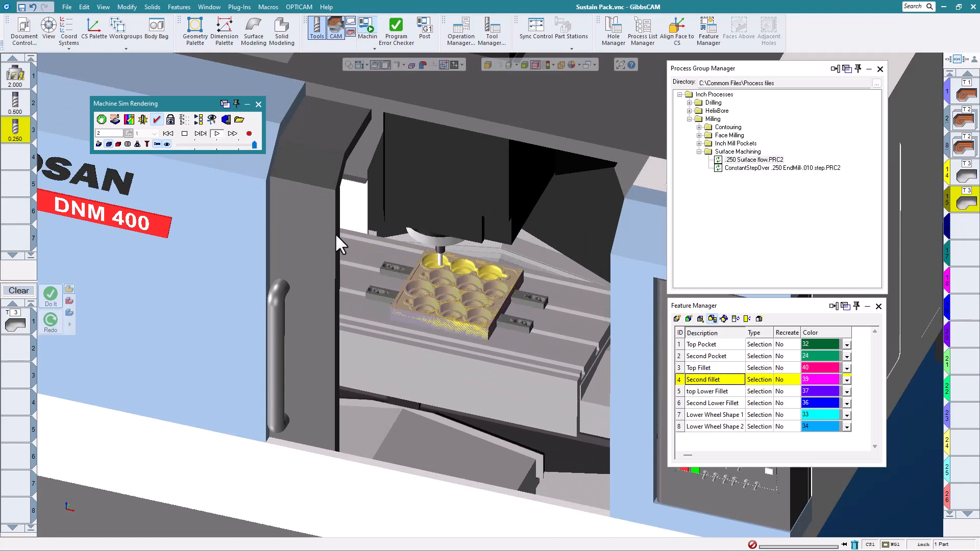
scroll(336, 268, down, 5)
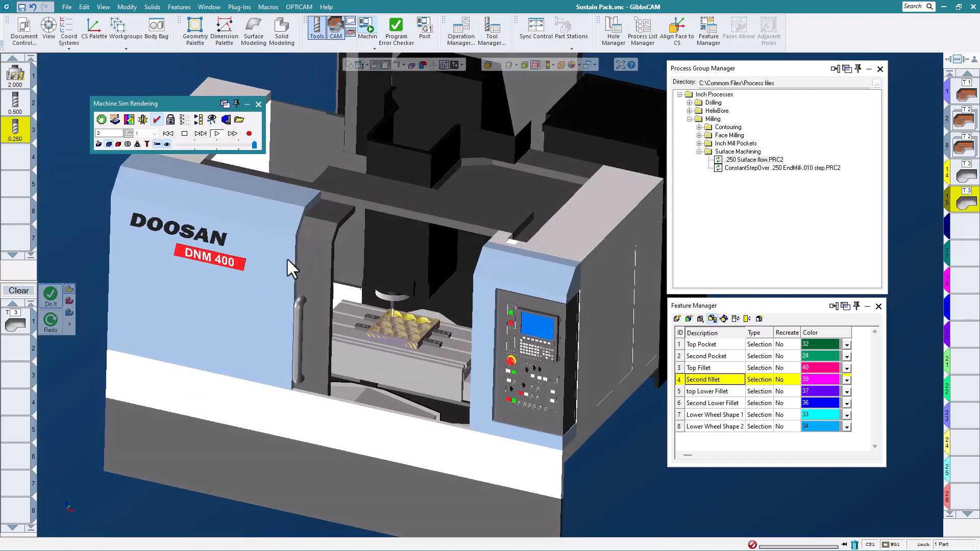
scroll(449, 319, up, 5)
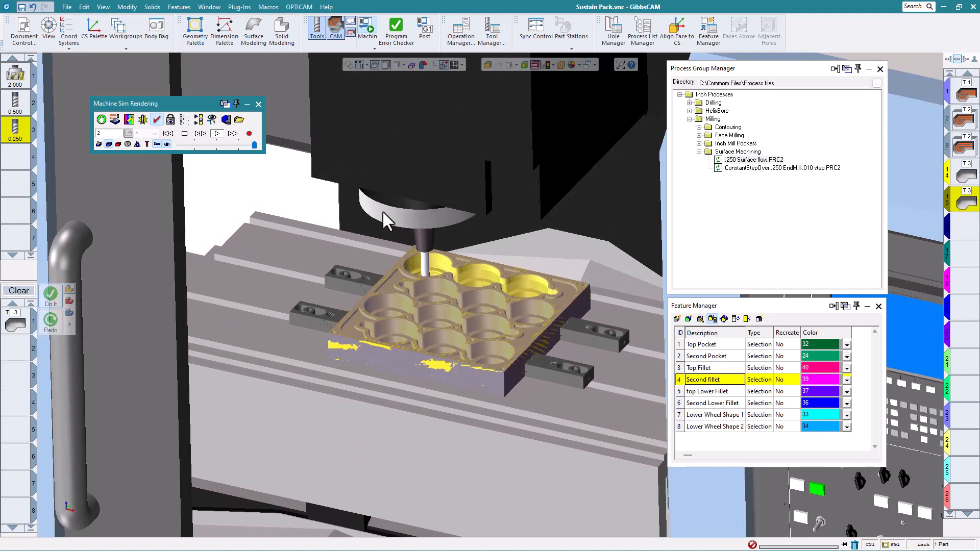
- Leave the machine simulation and copy the Top Pocket operations once with a TpTrans translation of -5.5 in V in the XY plane
click(259, 105)
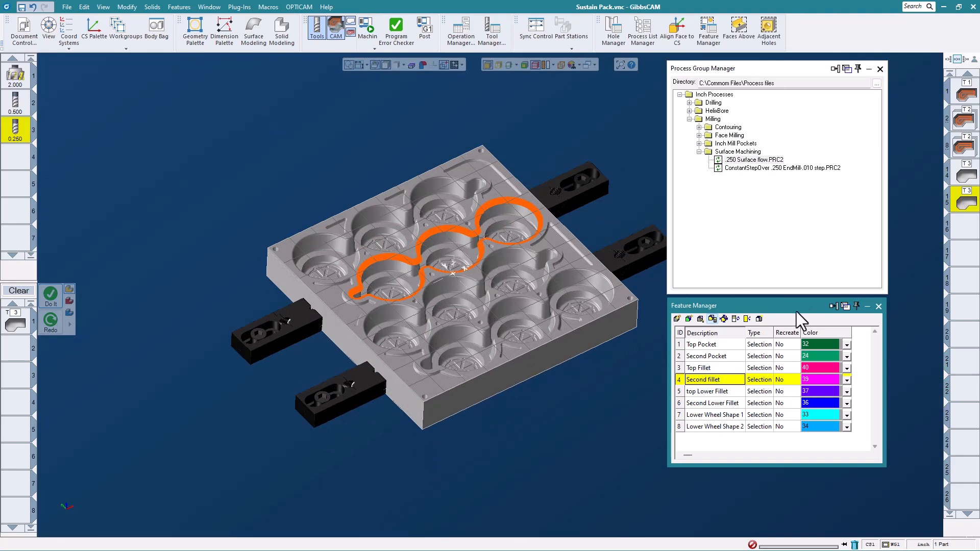
click(964, 120)
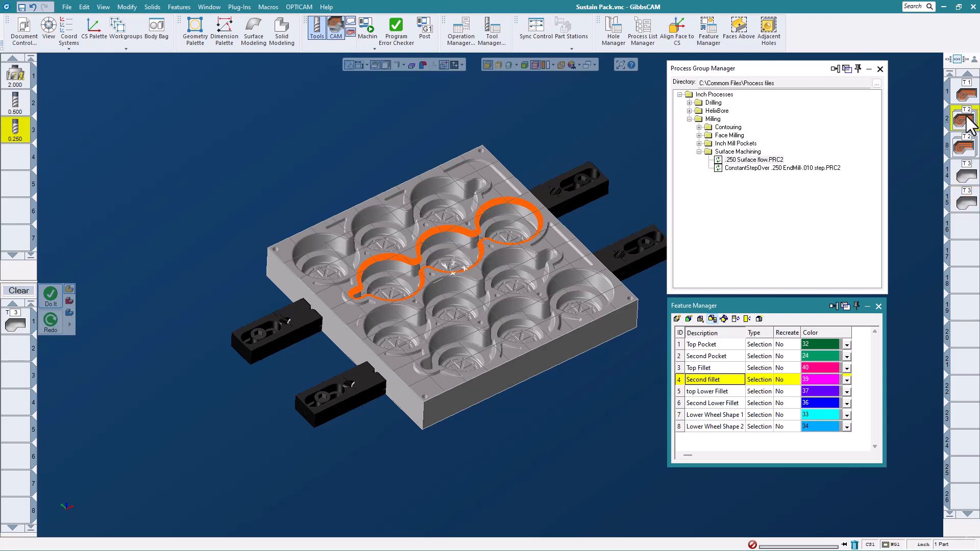
double_click(966, 116)
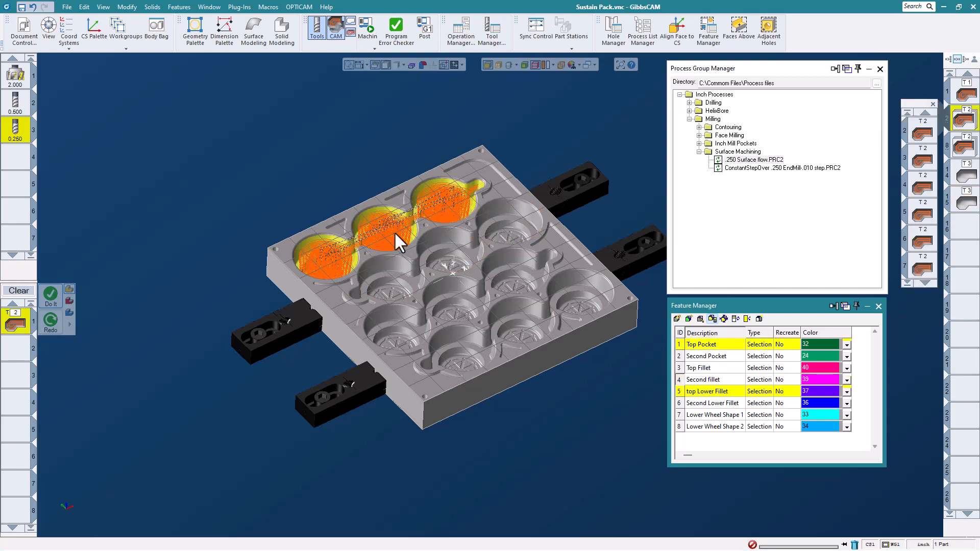
click(239, 7)
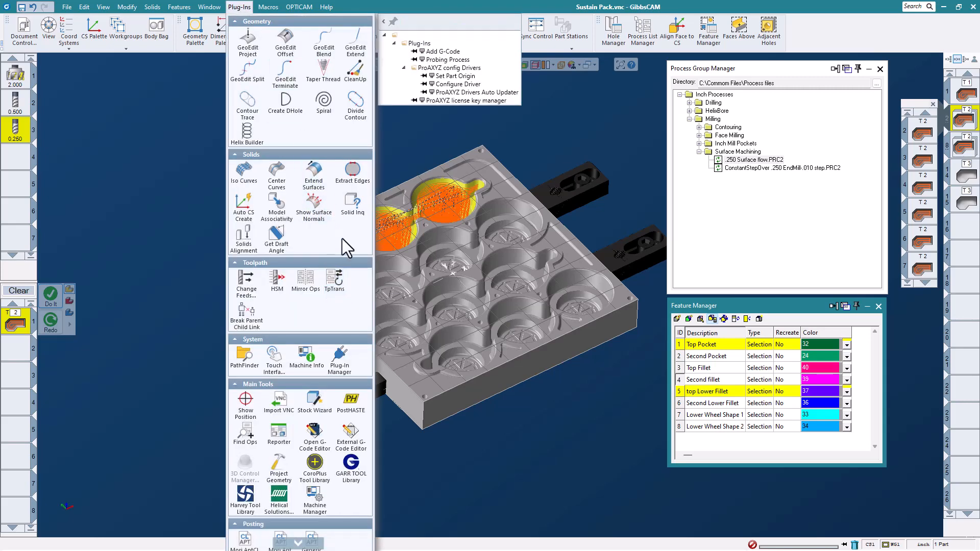
click(336, 277)
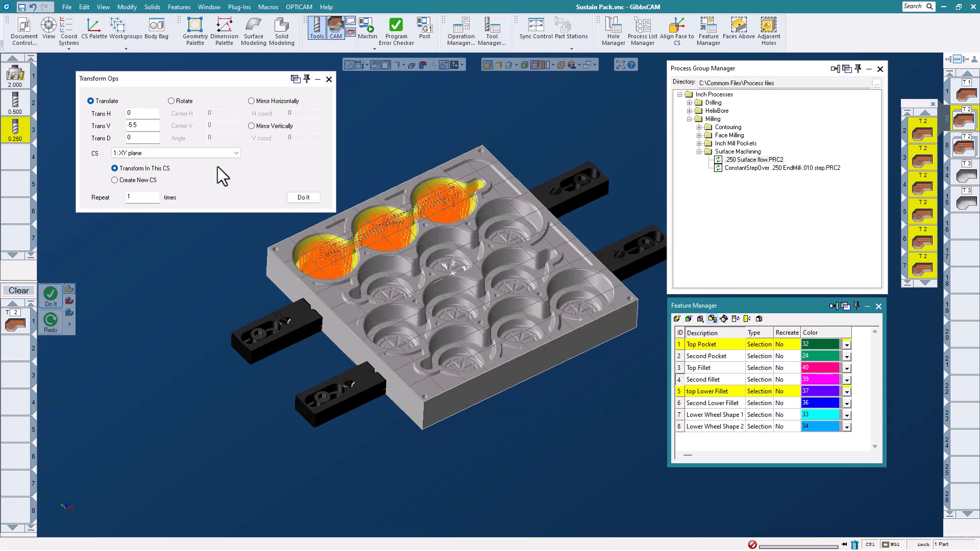
click(306, 199)
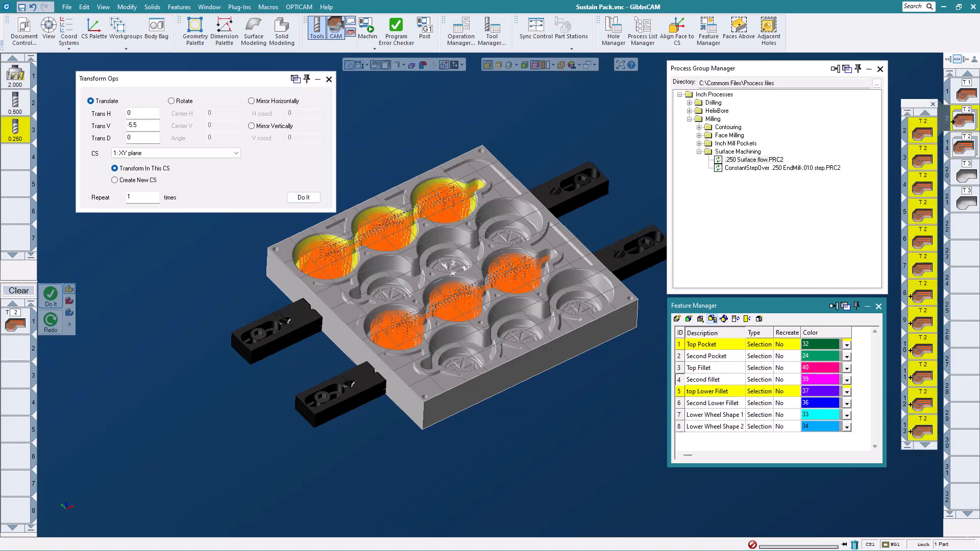
click(933, 105)
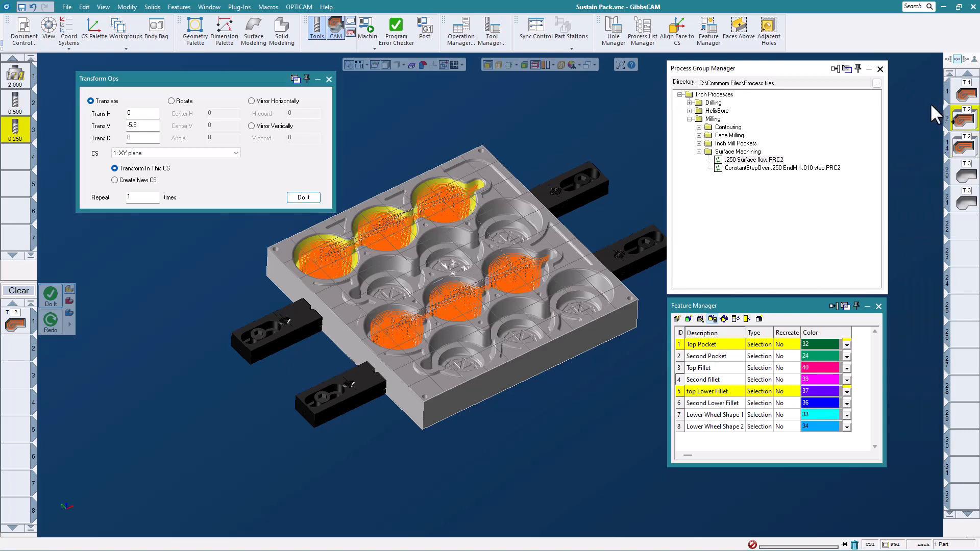
- Copy the Second Pocket operations once with the same toolpath translation of -5.5 in V
click(964, 146)
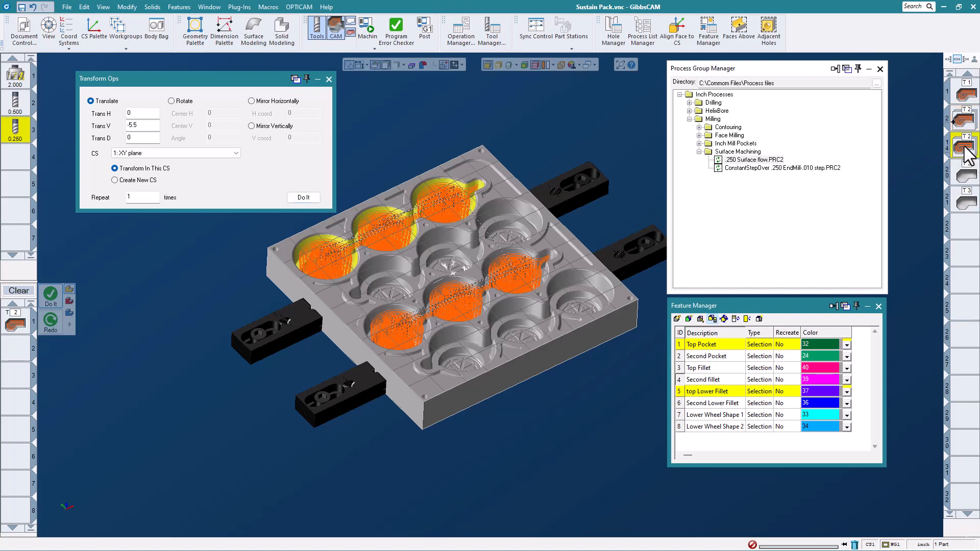
click(964, 147)
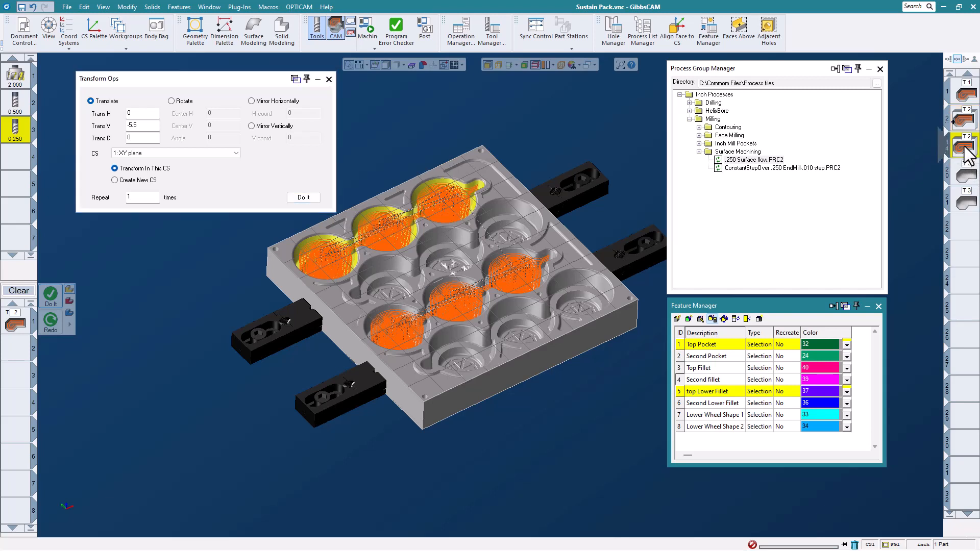
click(311, 200)
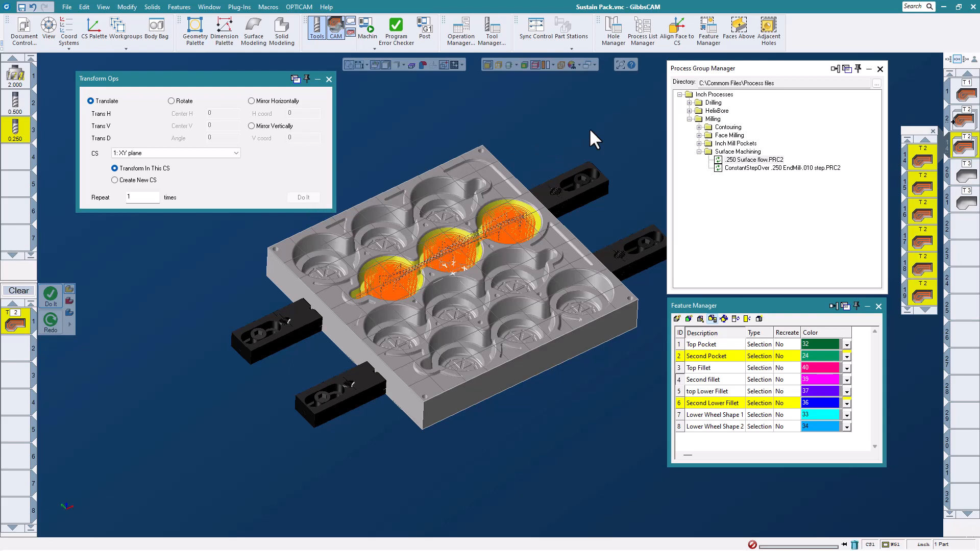
click(933, 132)
- Copy the Top Fillet and Second fillet surface operations once each with the -5.5 V translation and close the transform
click(966, 176)
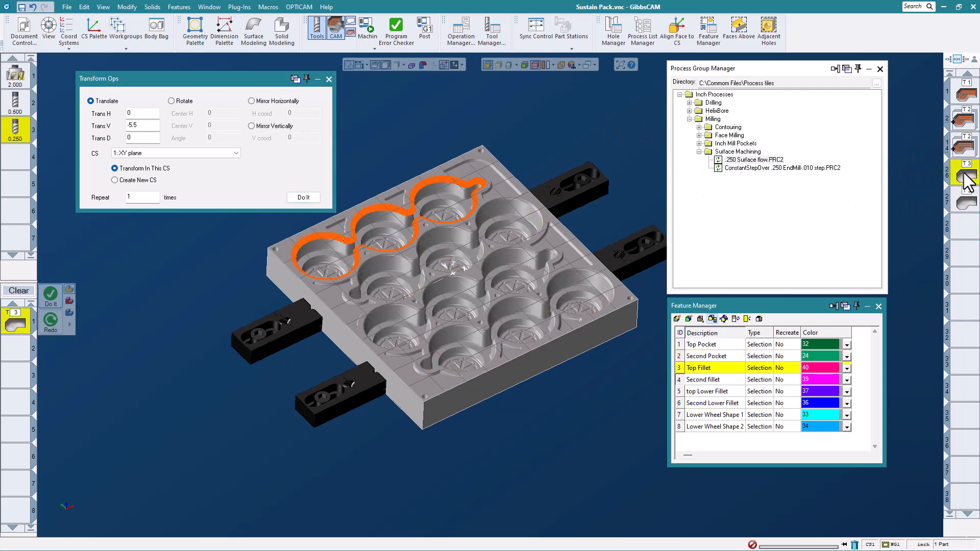
click(303, 197)
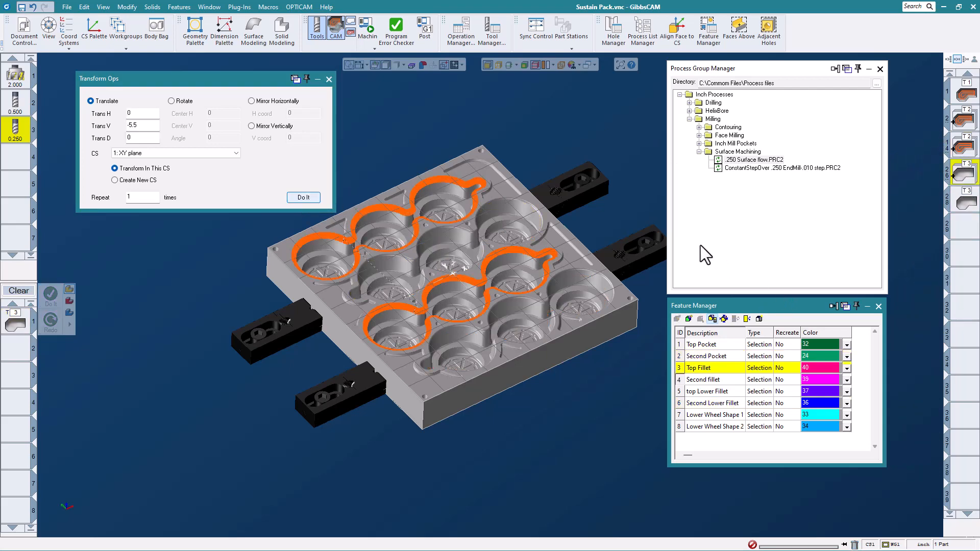
click(965, 201)
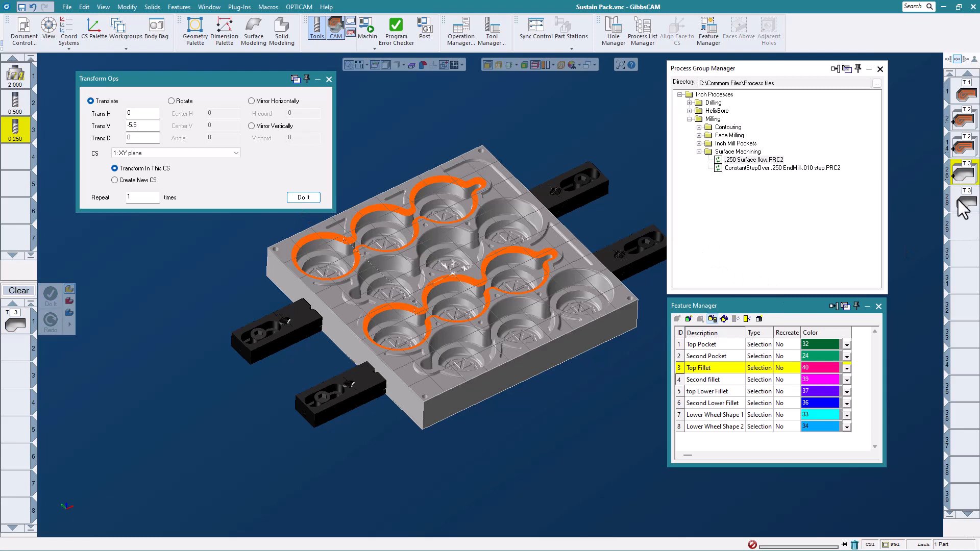
click(307, 197)
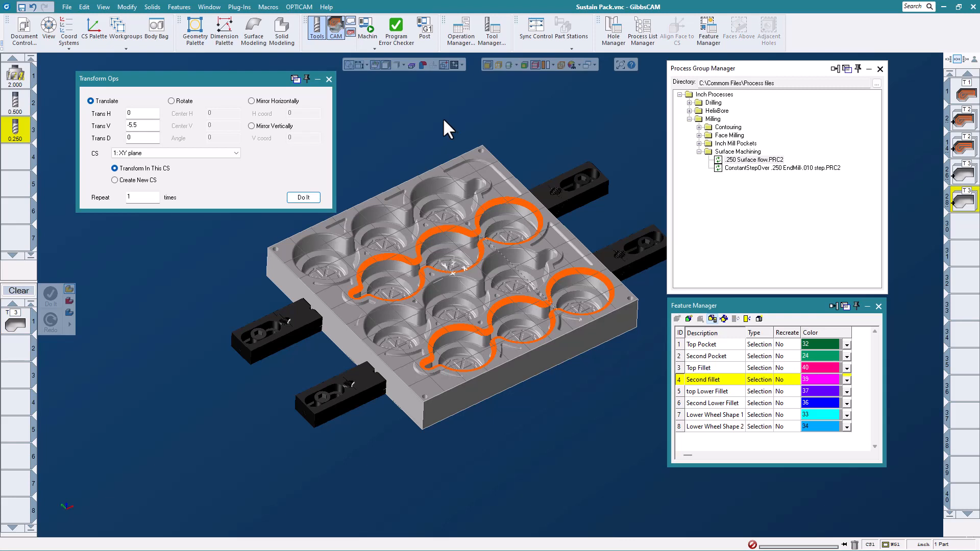
click(328, 80)
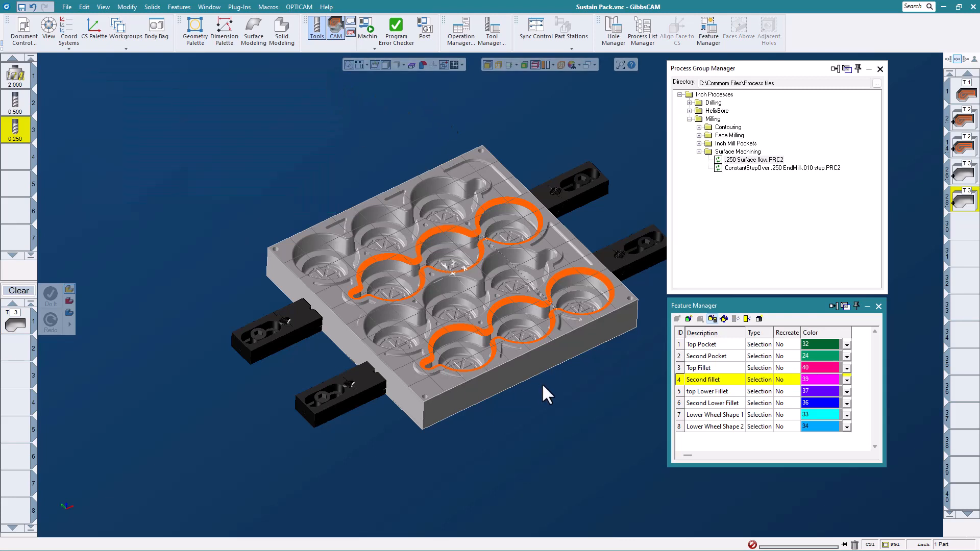
- Generate surface machining operations for Lower Wheel Shape 1 and Lower Wheel Shape 2 from the saved process ConstantStepOver .250 EndMill-.010 step.PRC2
scroll(541, 382, up, 1)
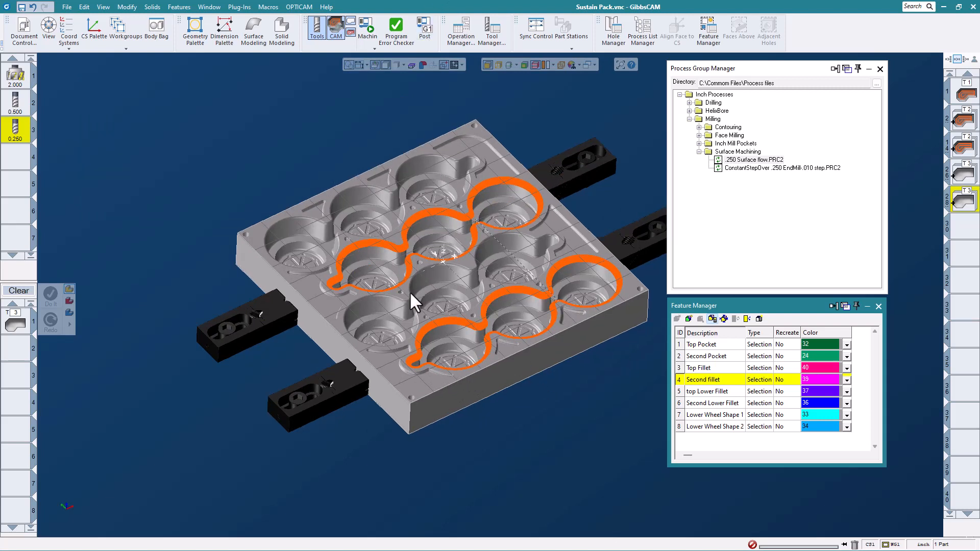
middle_drag(495, 201, 452, 273)
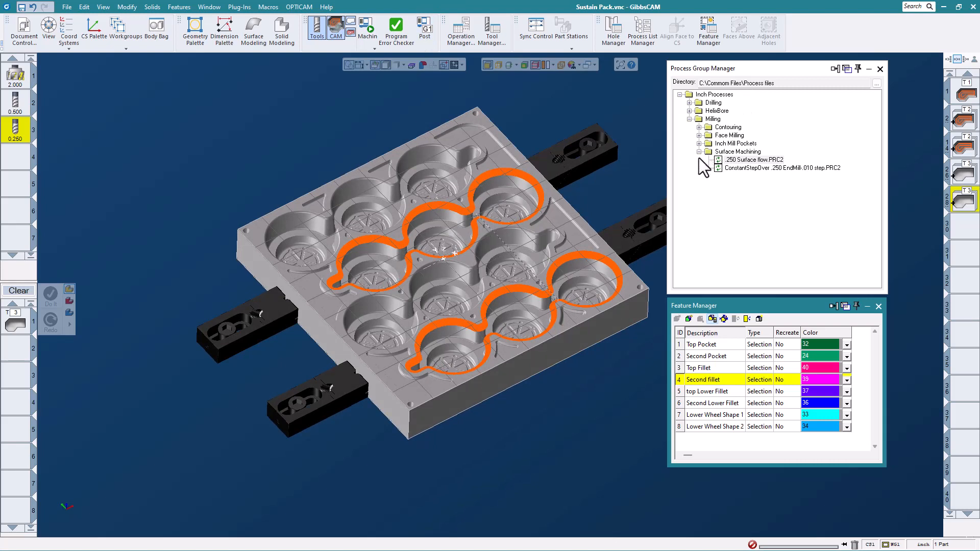
click(707, 414)
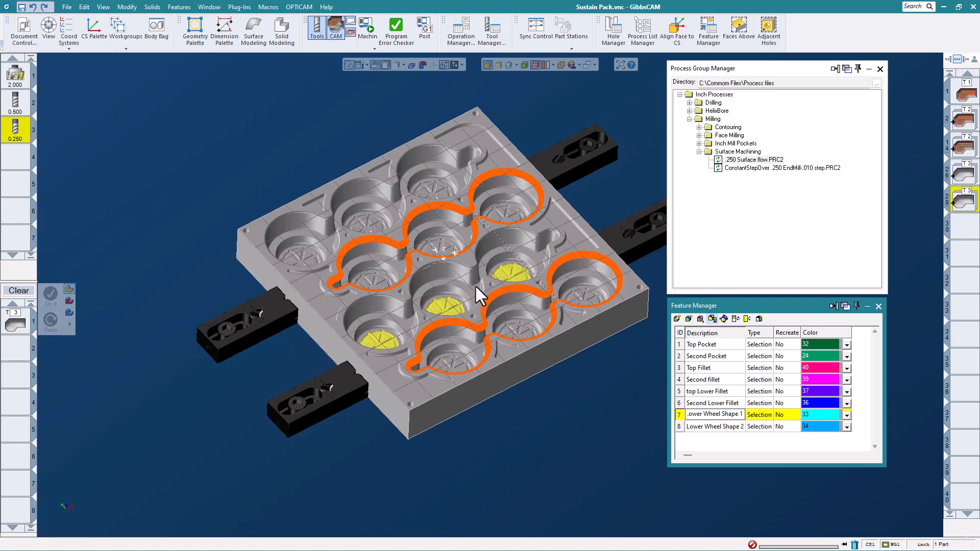
click(772, 168)
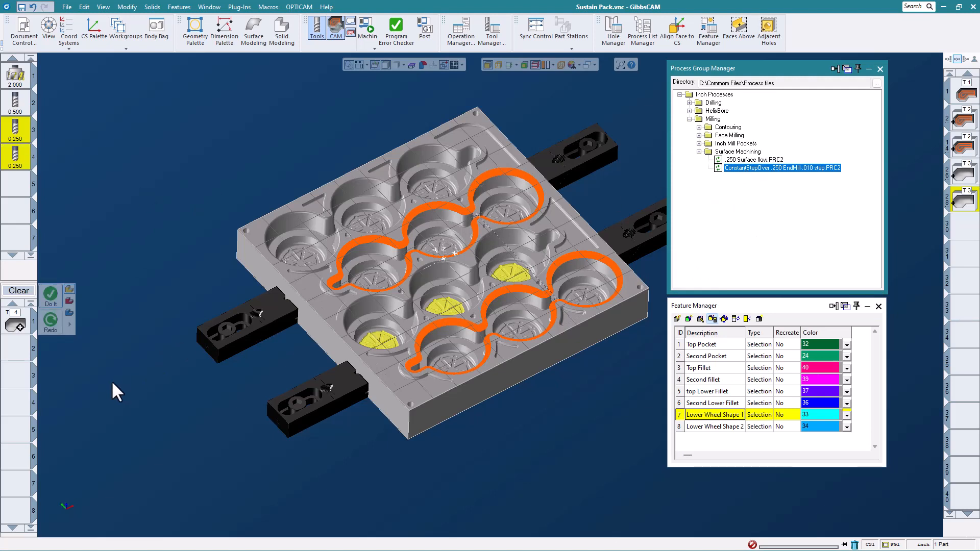
click(51, 295)
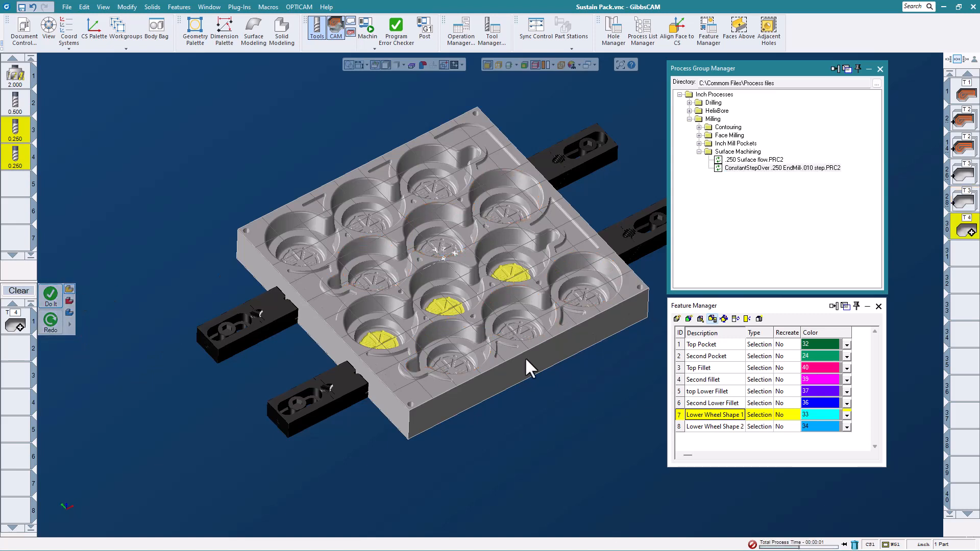
click(710, 427)
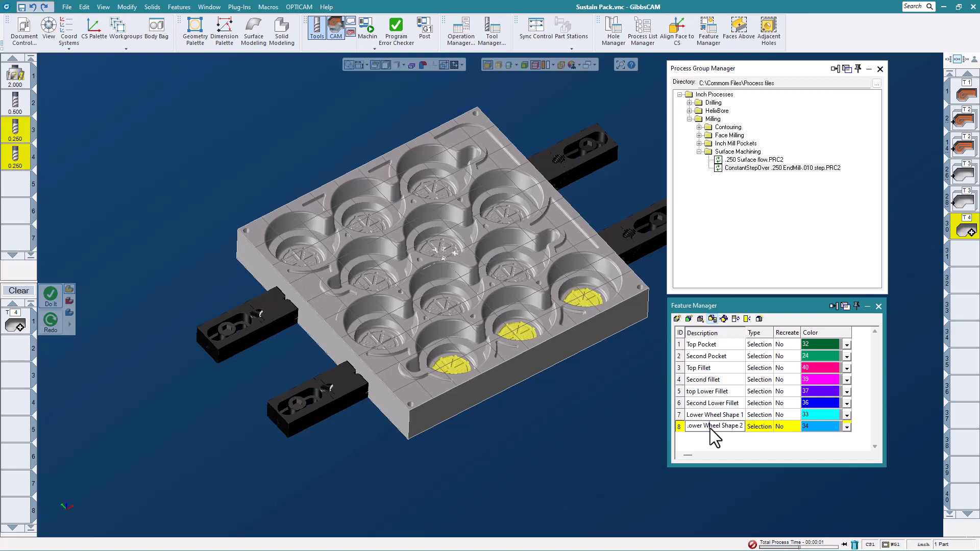
click(53, 291)
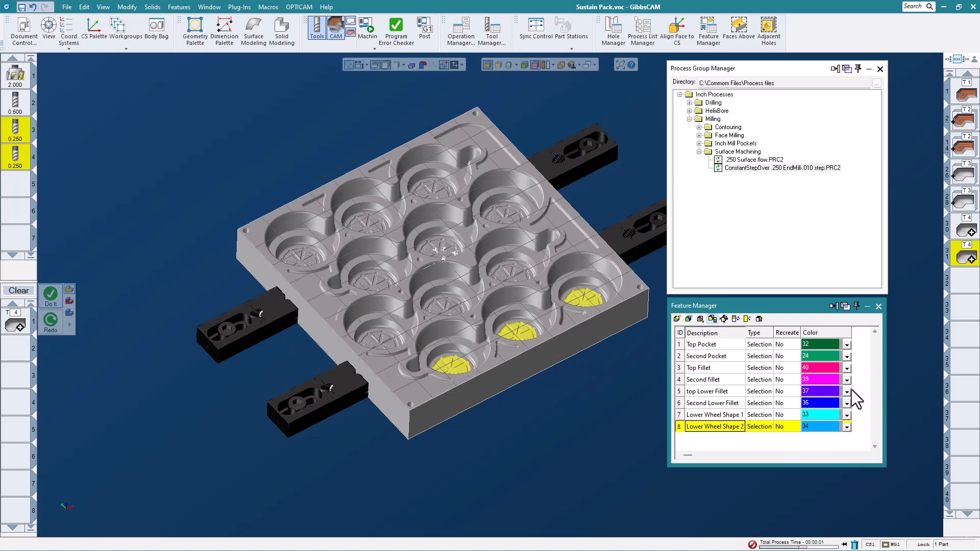
- Copy the Lower Wheel Shape 1 and Lower Wheel Shape 2 operations once each with a TpTrans translation of 5.5 in V
click(966, 233)
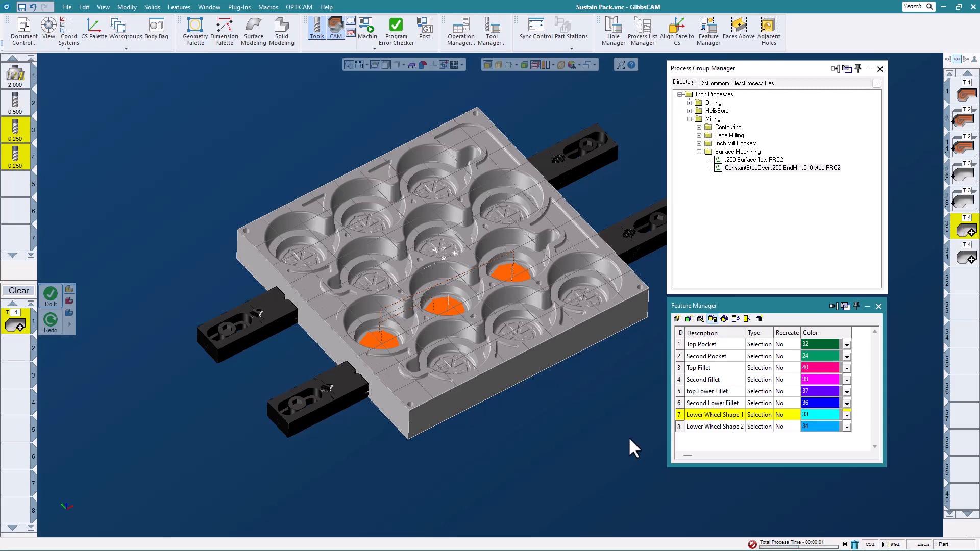
click(239, 7)
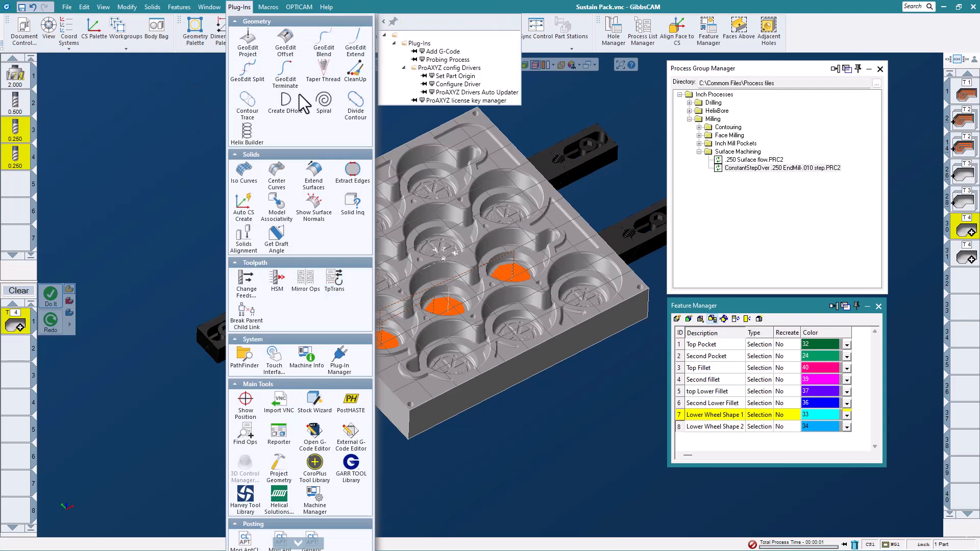
click(333, 282)
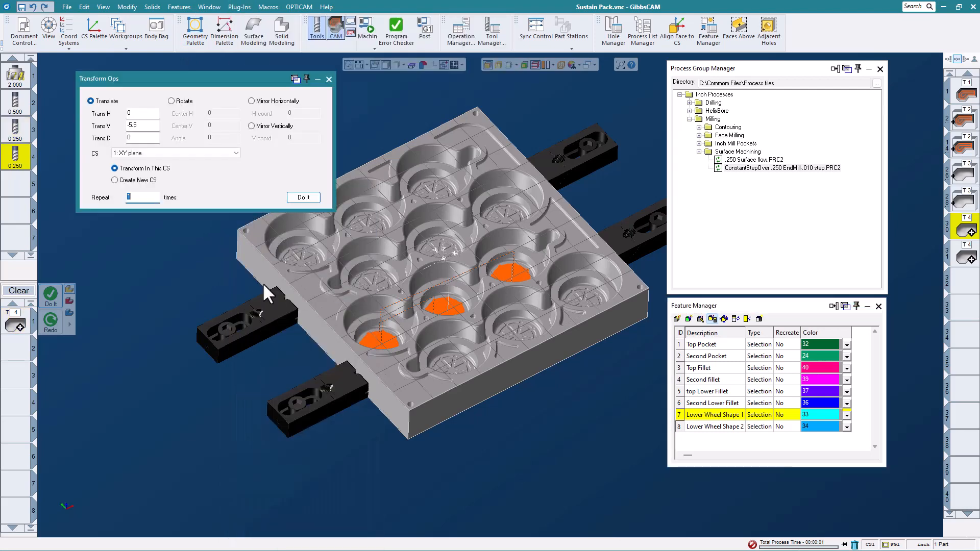
click(129, 126)
key(BackSpace)
click(304, 197)
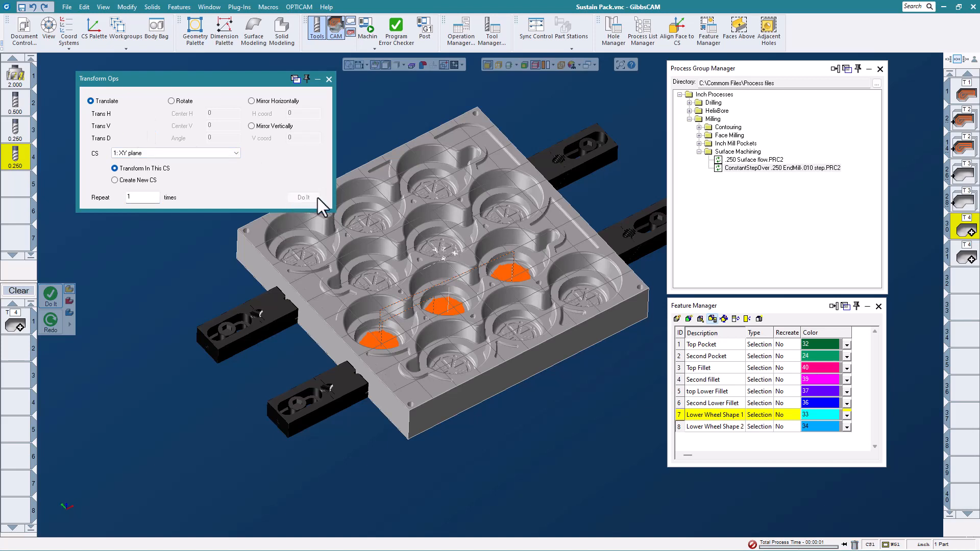
click(967, 263)
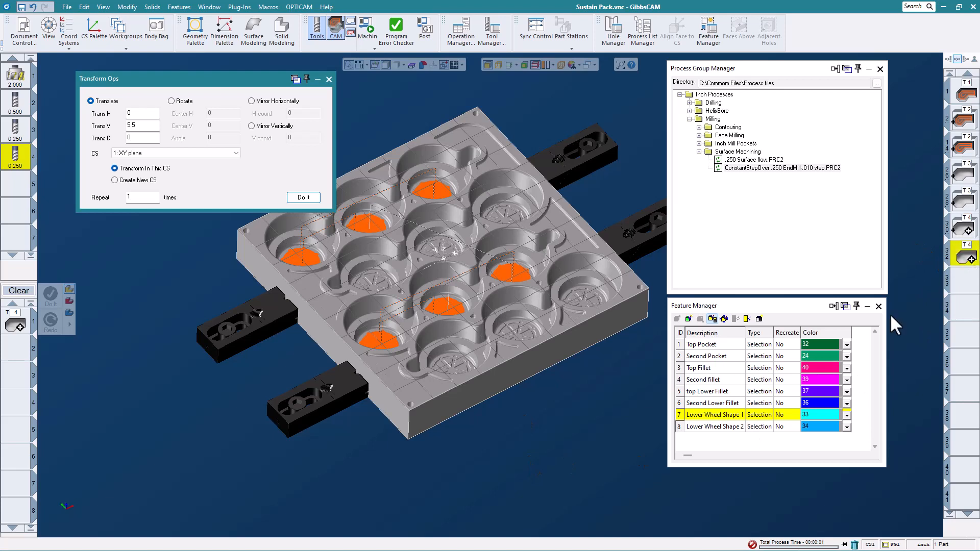
click(309, 200)
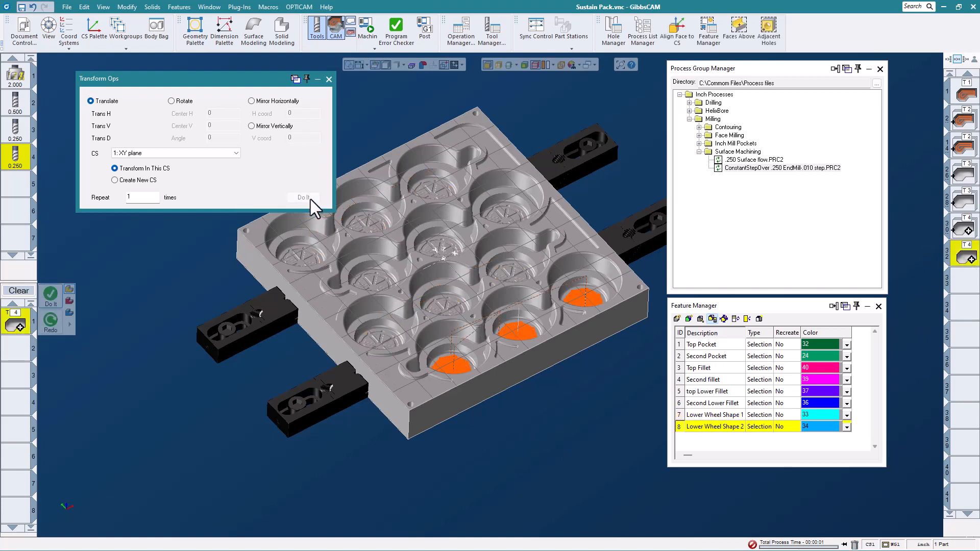
click(329, 80)
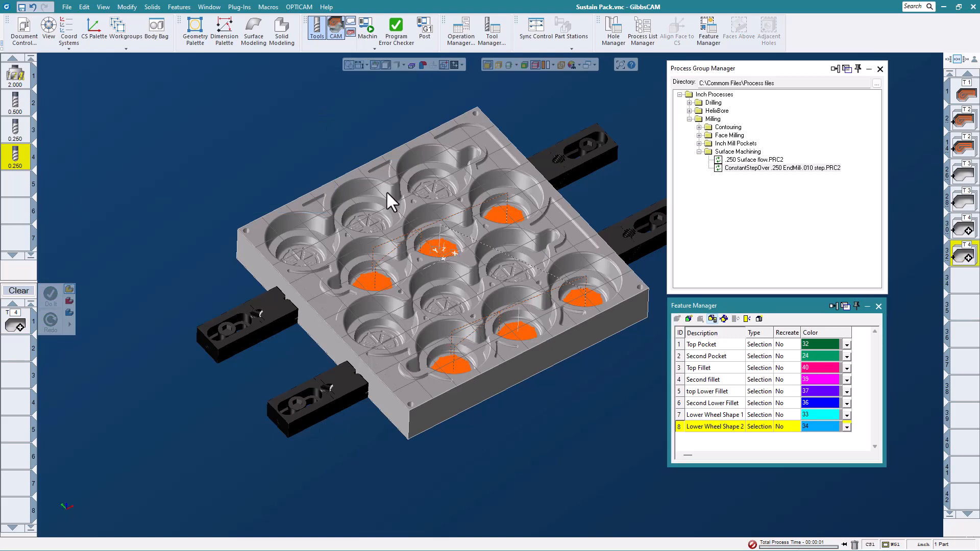
scroll(335, 223, down, 1)
middle_drag(378, 297, 335, 203)
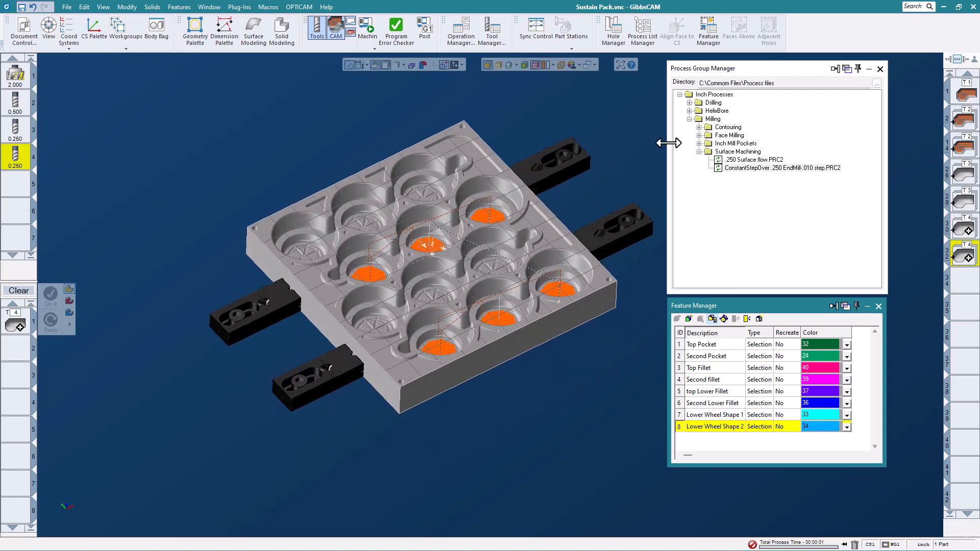
click(699, 151)
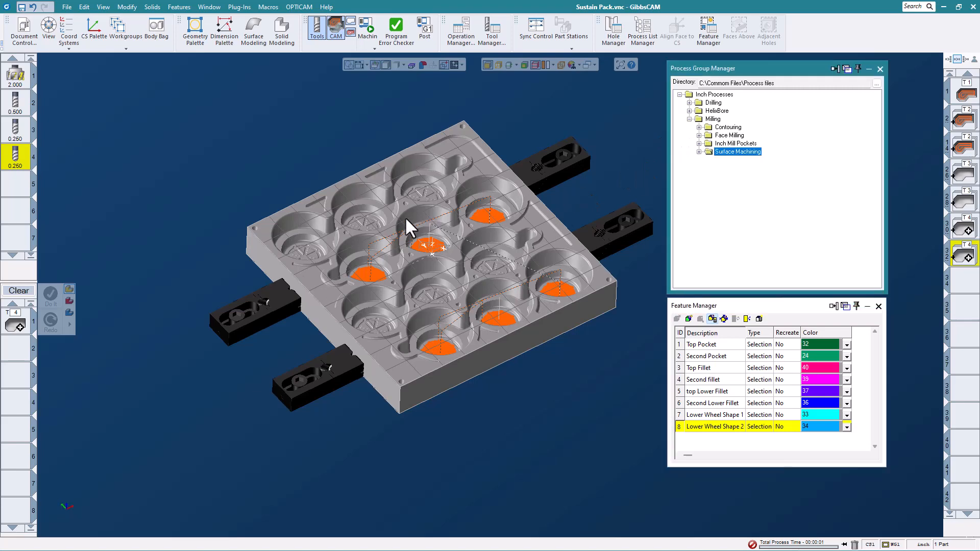
scroll(363, 210, up, 1)
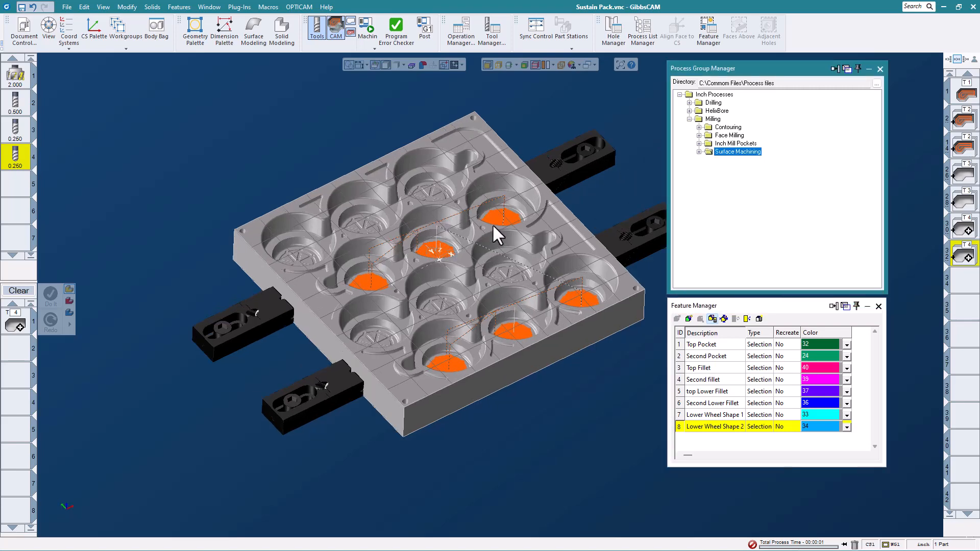
scroll(366, 192, up, 2)
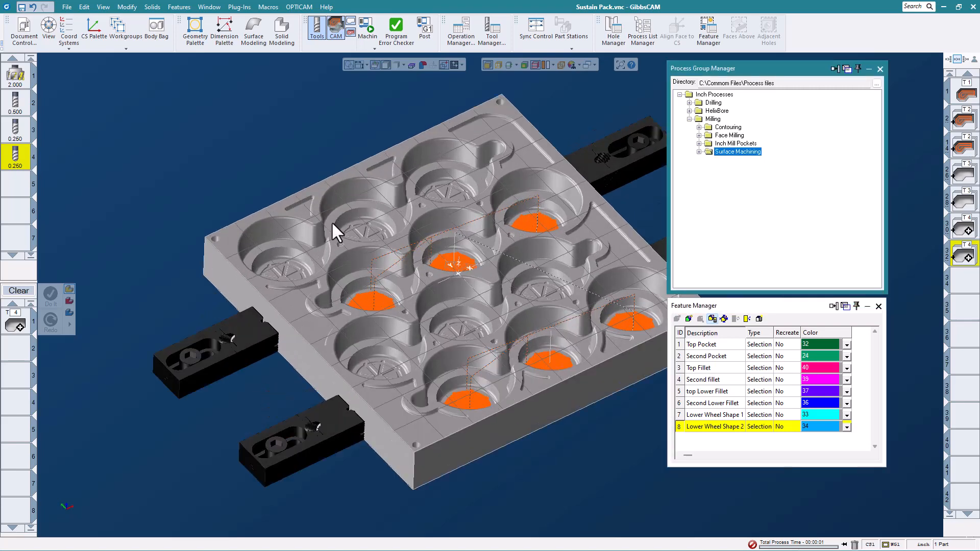
click(297, 211)
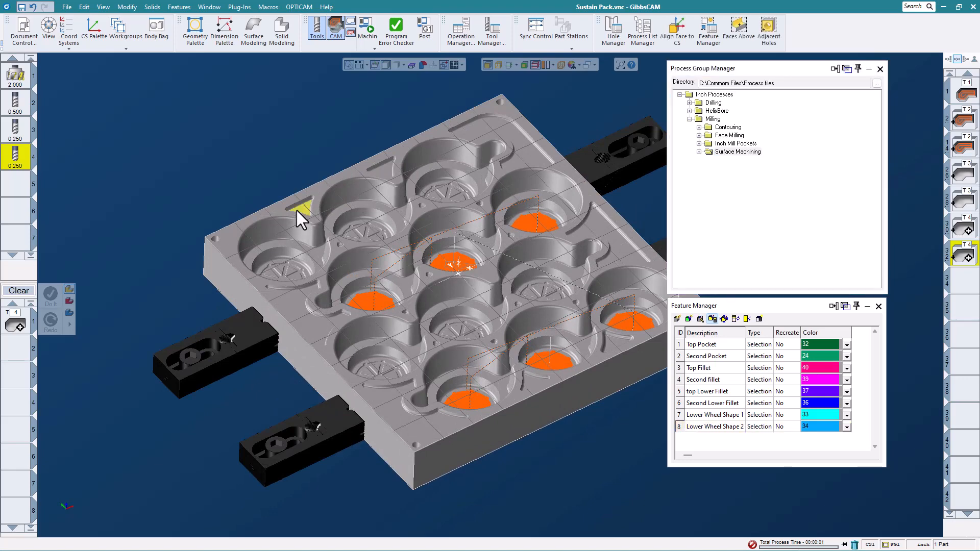
right_click(297, 210)
click(295, 115)
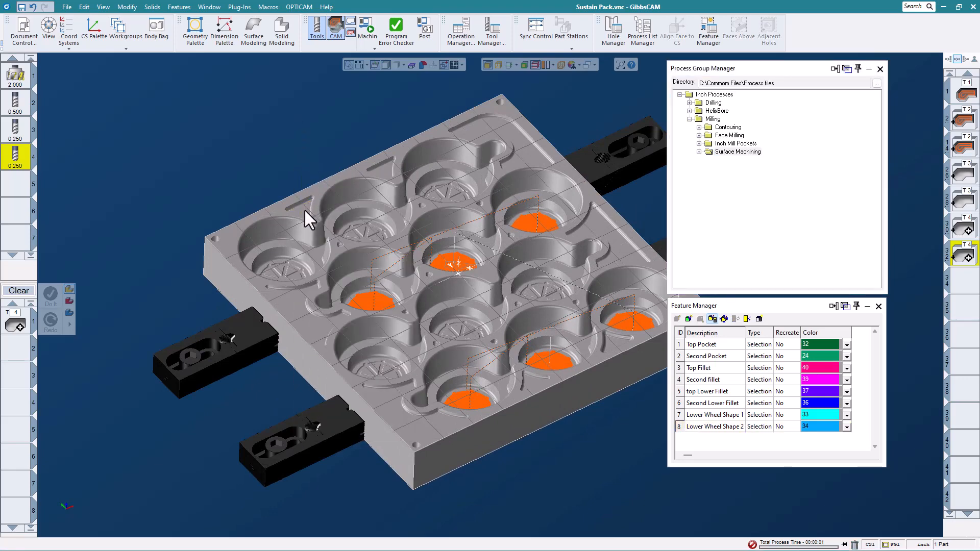
- Select the floors of the four small triangular relief pockets along two opposite mold edges and extend the selection with Faces Above
click(304, 209)
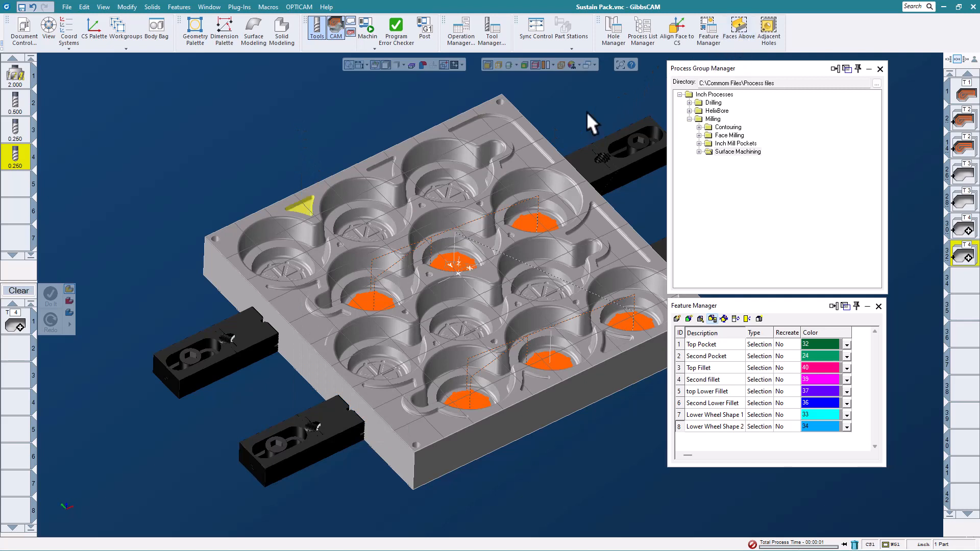
right_click(383, 170)
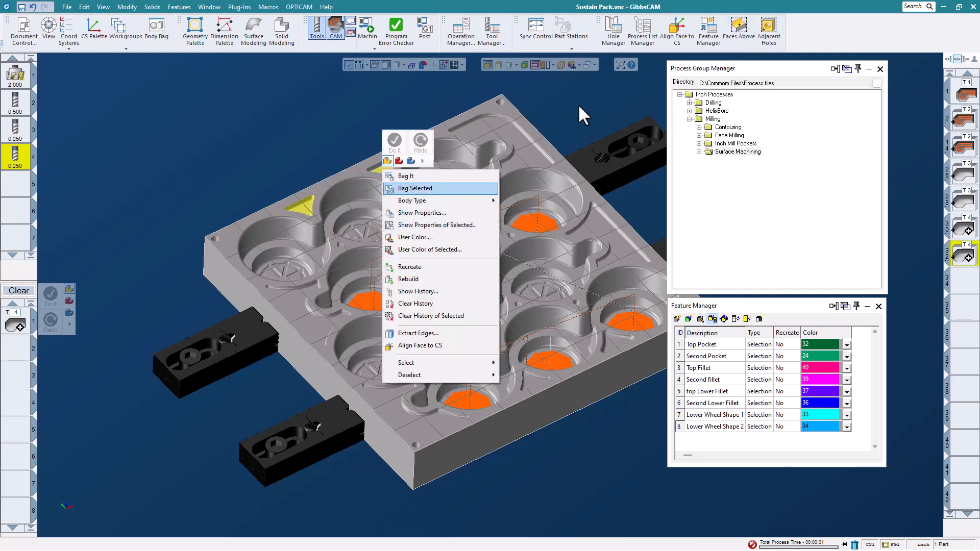
click(745, 31)
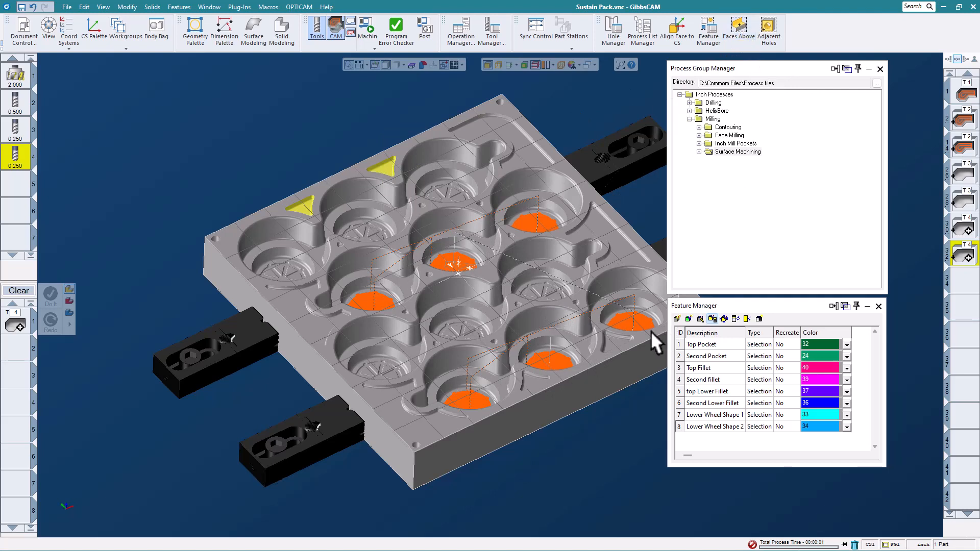
click(738, 36)
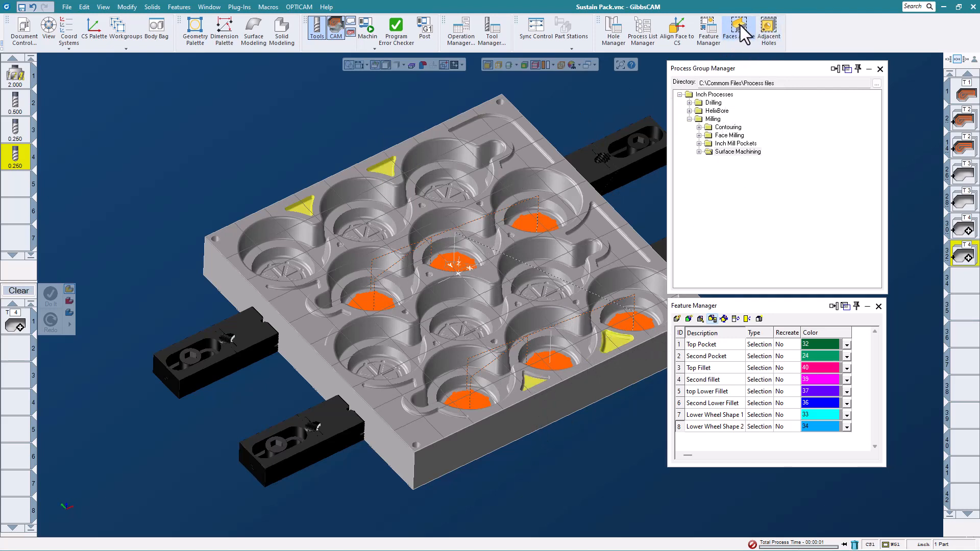
- Add the four larger relief pockets along the other two mold edges to the selection, including their walls with Faces Above
mouse_move(534, 463)
middle_down()
mouse_move(422, 500)
mouse_move(395, 498)
mouse_move(515, 429)
mouse_move(517, 458)
middle_up()
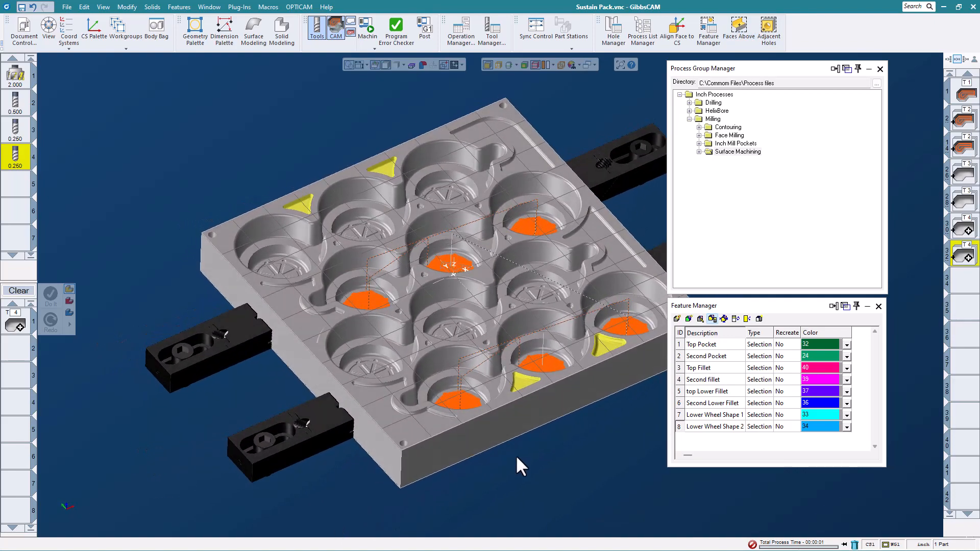
shift+click(423, 419)
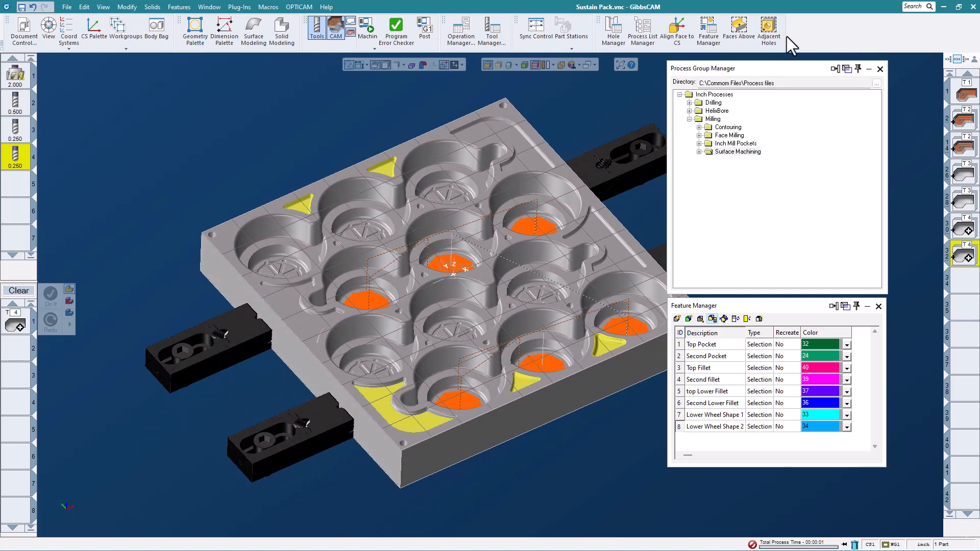
click(739, 26)
shift+click(286, 308)
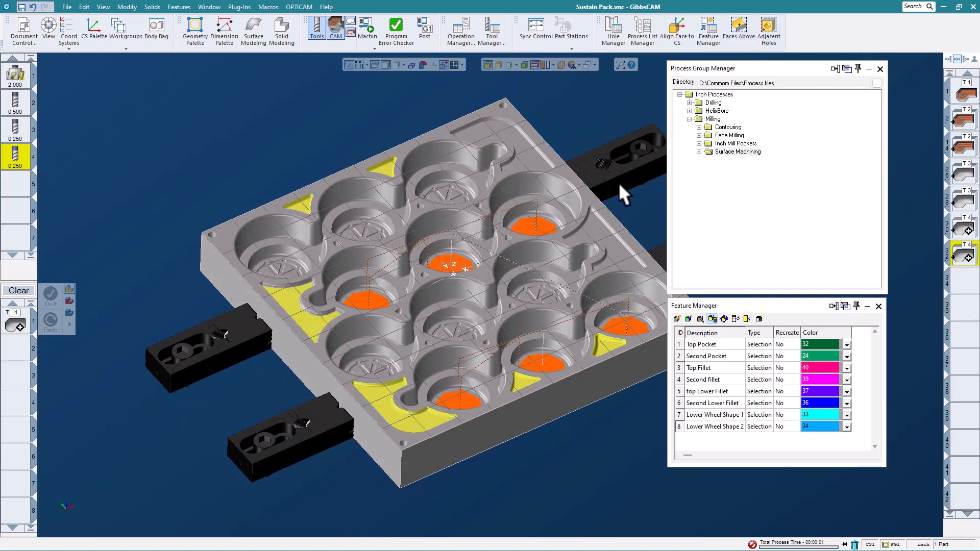
click(743, 30)
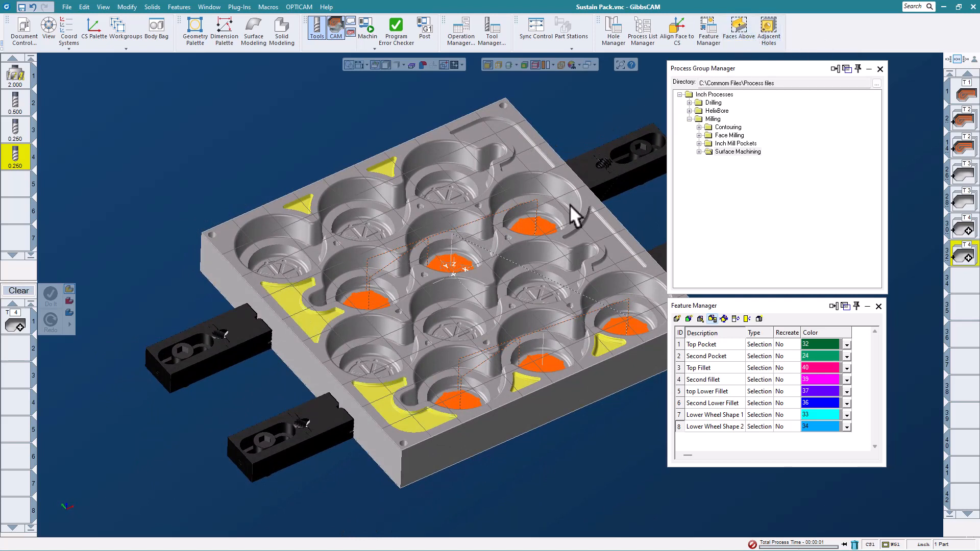
ctrl+click(598, 229)
click(736, 28)
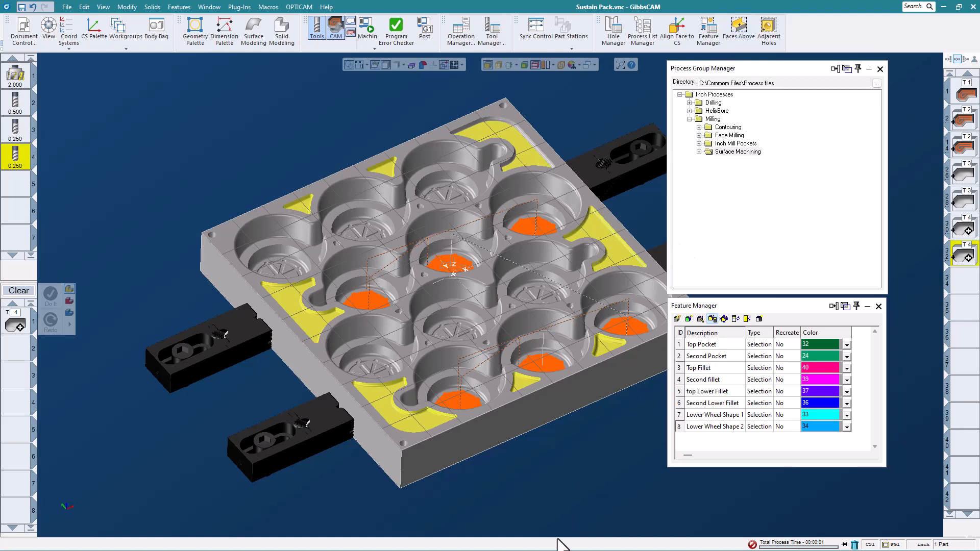
ctrl+click(532, 152)
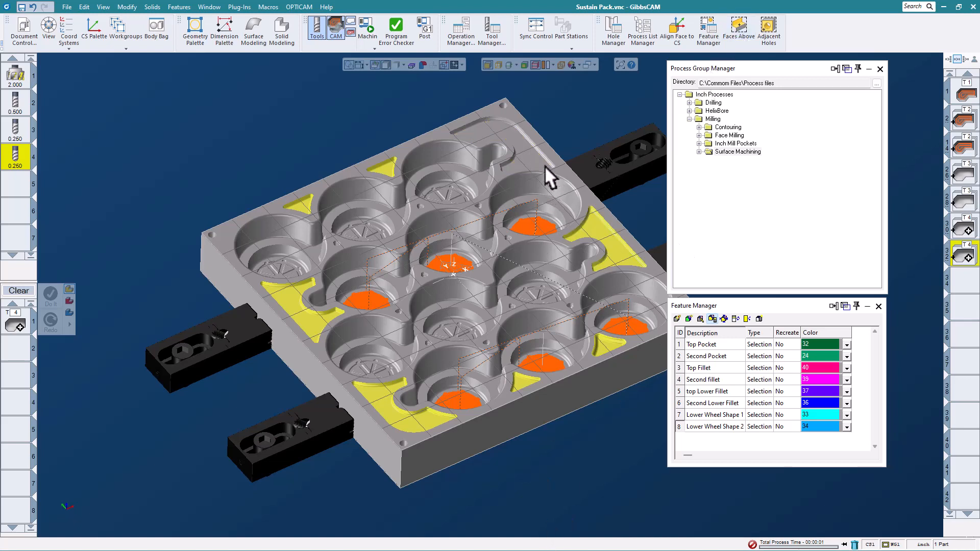
ctrl+click(529, 150)
click(736, 29)
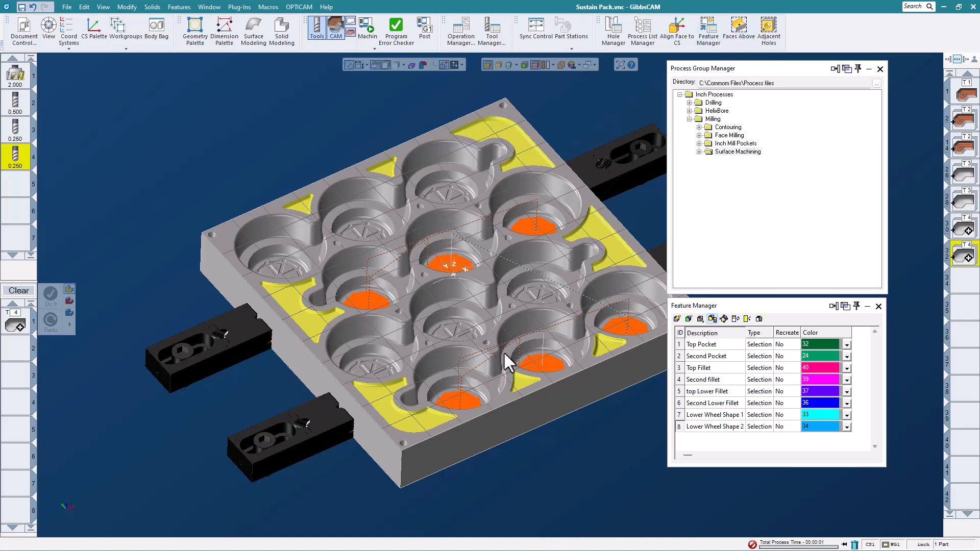
- Generate a roughing operation for the selected relief pockets from the saved process .125 BallMill Small Pocket Rough.PRC2
scroll(380, 386, down, 2)
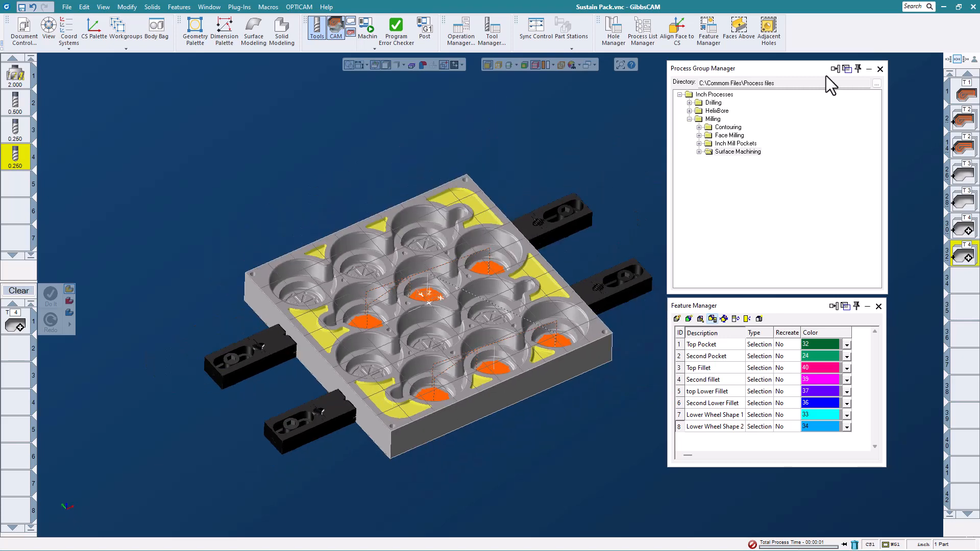
click(699, 145)
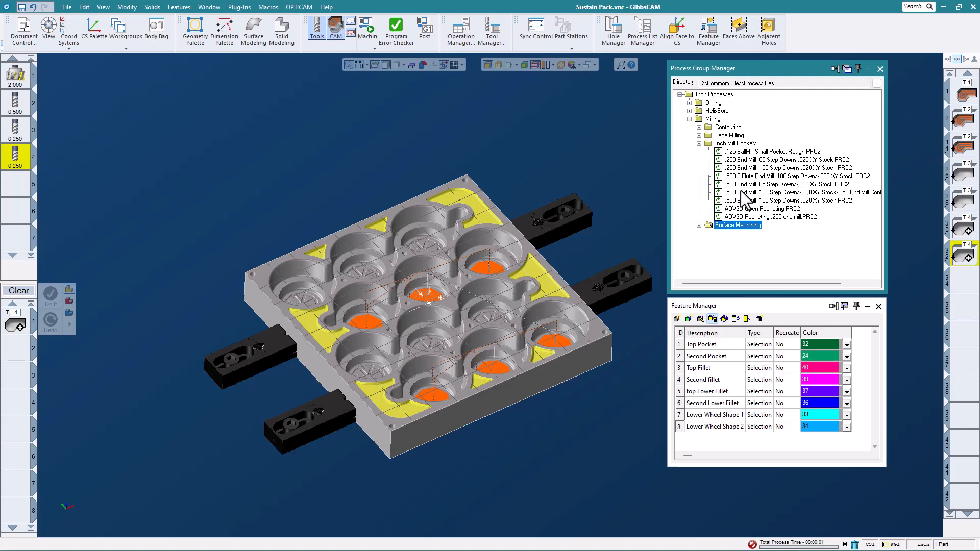
click(777, 151)
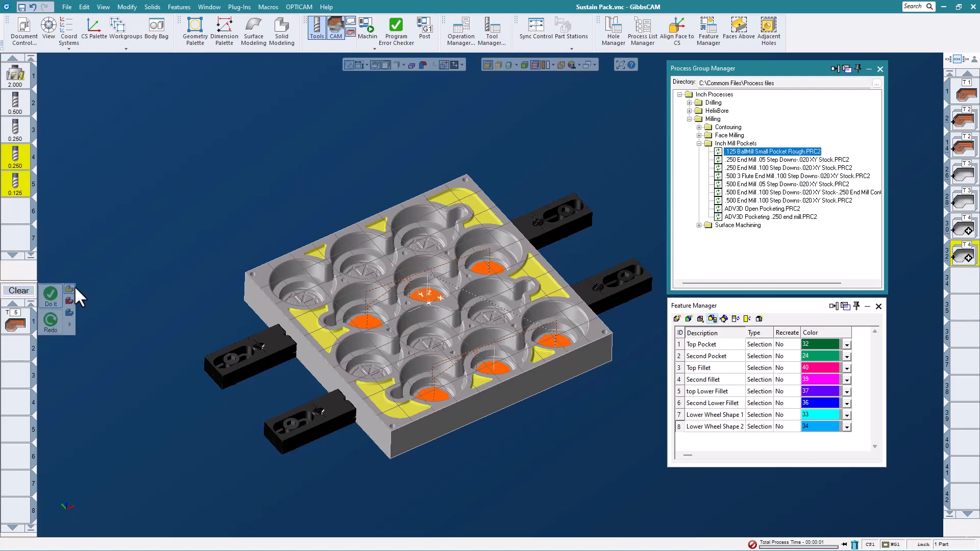
click(50, 295)
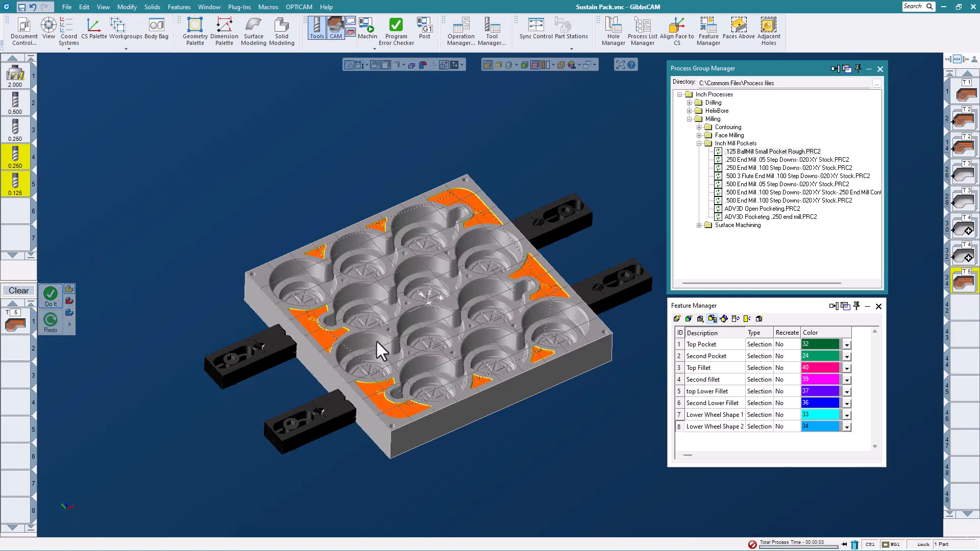
middle_drag(376, 342, 429, 308)
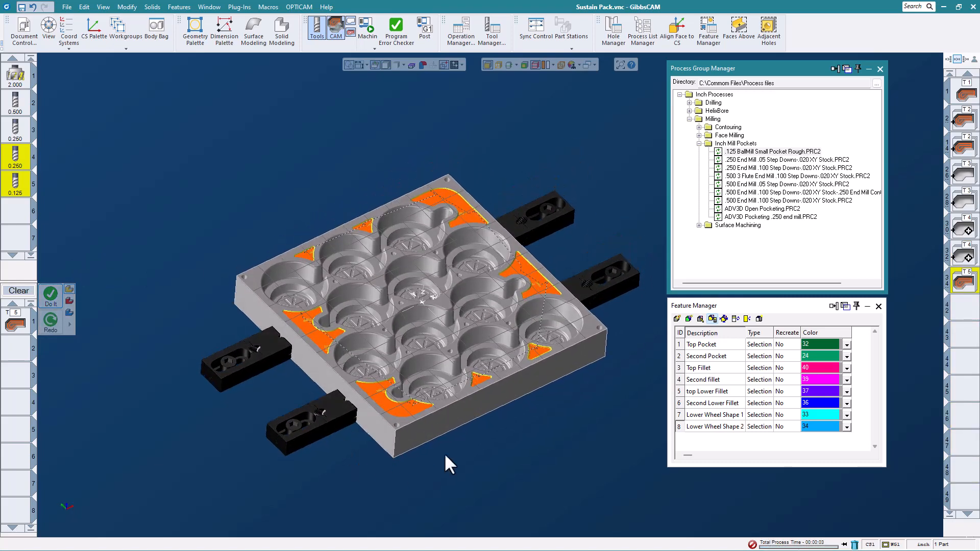
scroll(416, 400, up, 4)
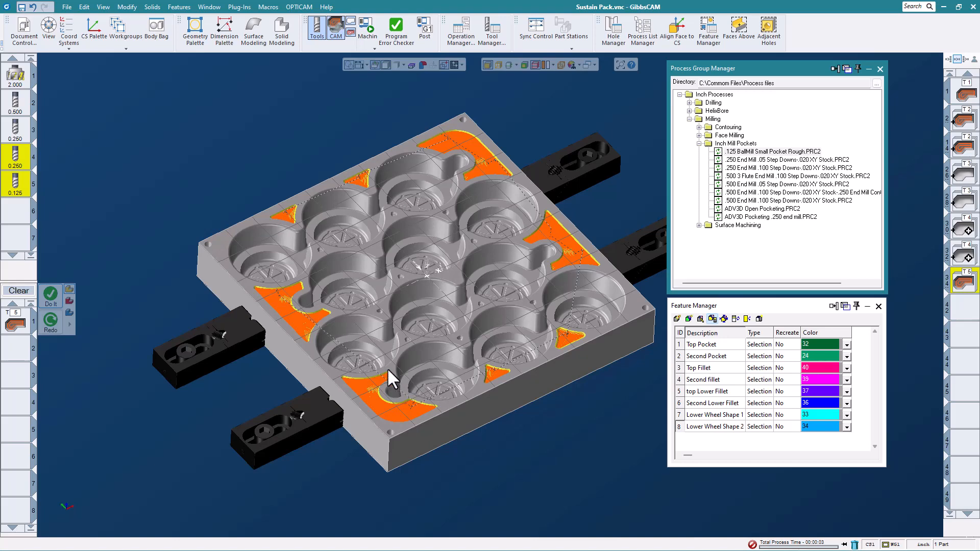
mouse_move(421, 350)
middle_down()
mouse_move(430, 334)
mouse_move(418, 335)
mouse_move(430, 348)
middle_up()
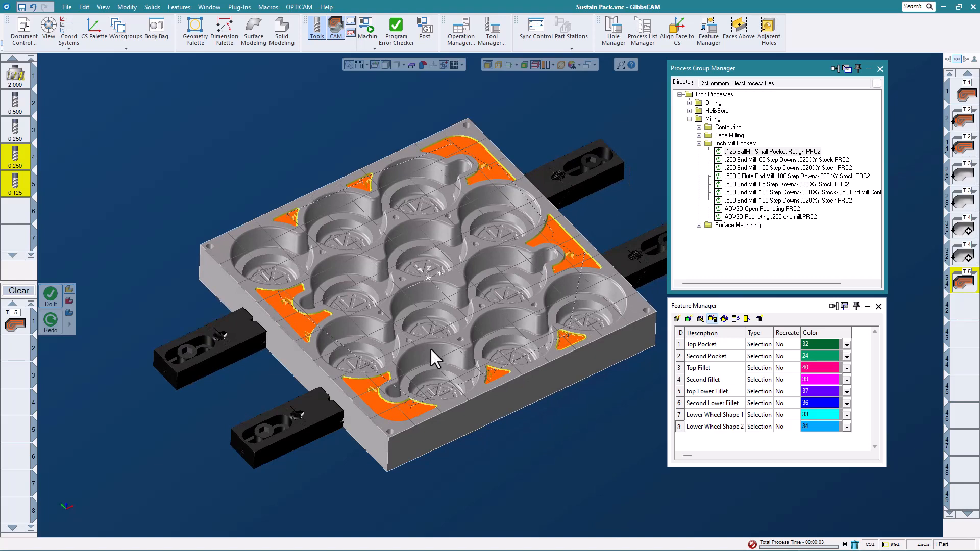
middle_drag(414, 338, 361, 333)
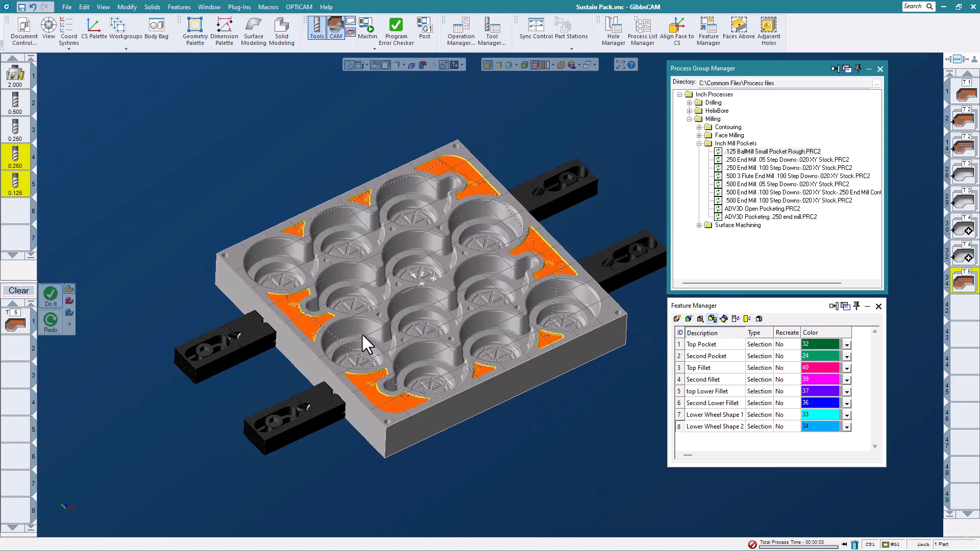
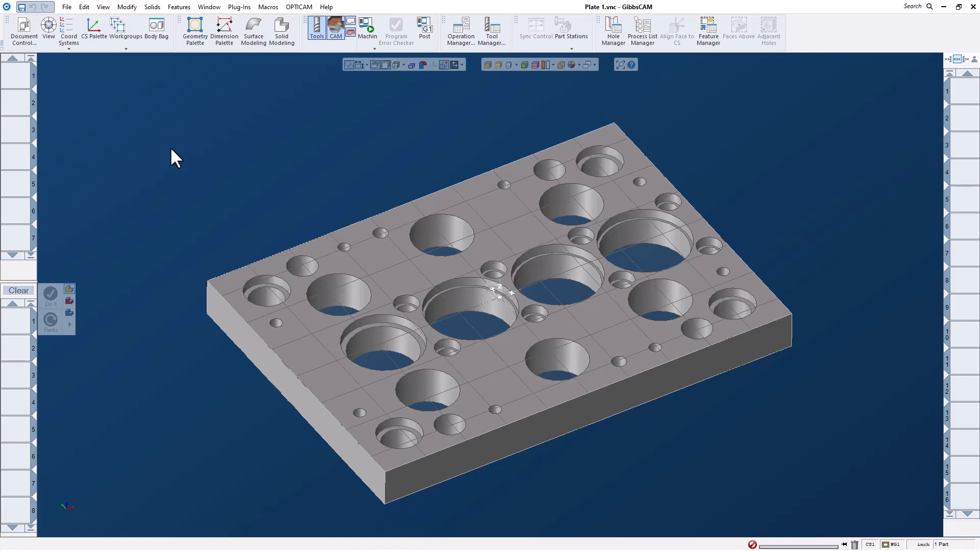
- Select the Plate 1 body, run automatic feature recognition on it in the Hole Manager, and deselect the body
scroll(639, 180, up, 5)
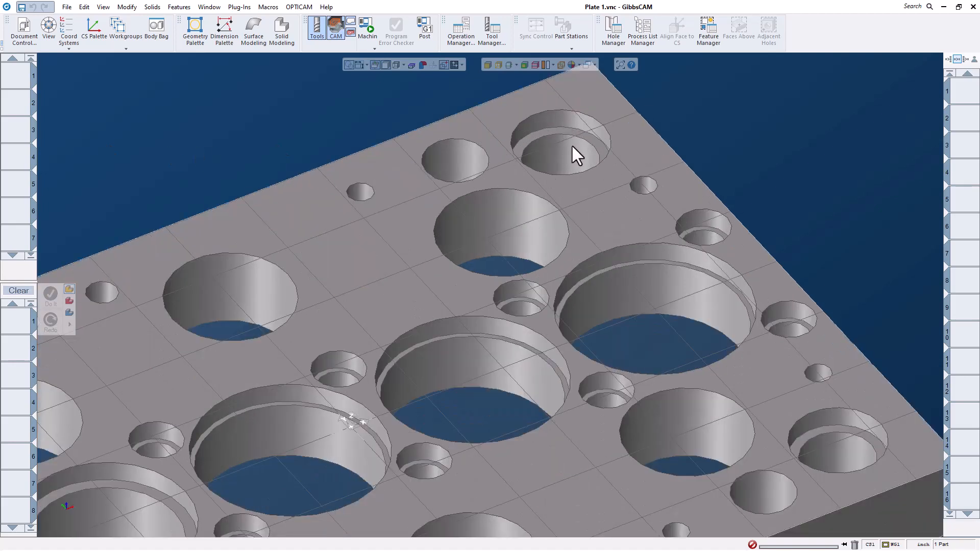
scroll(562, 152, down, 3)
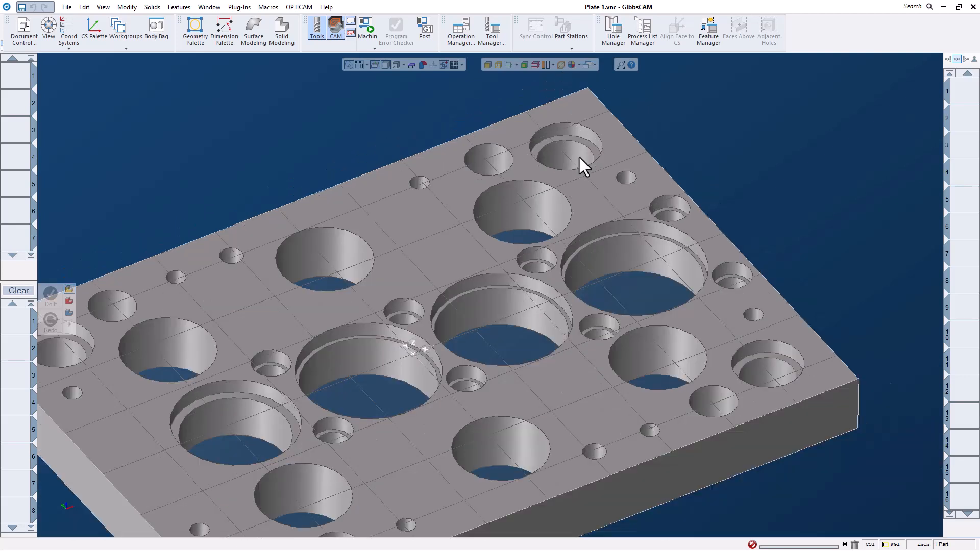
scroll(579, 155, up, 3)
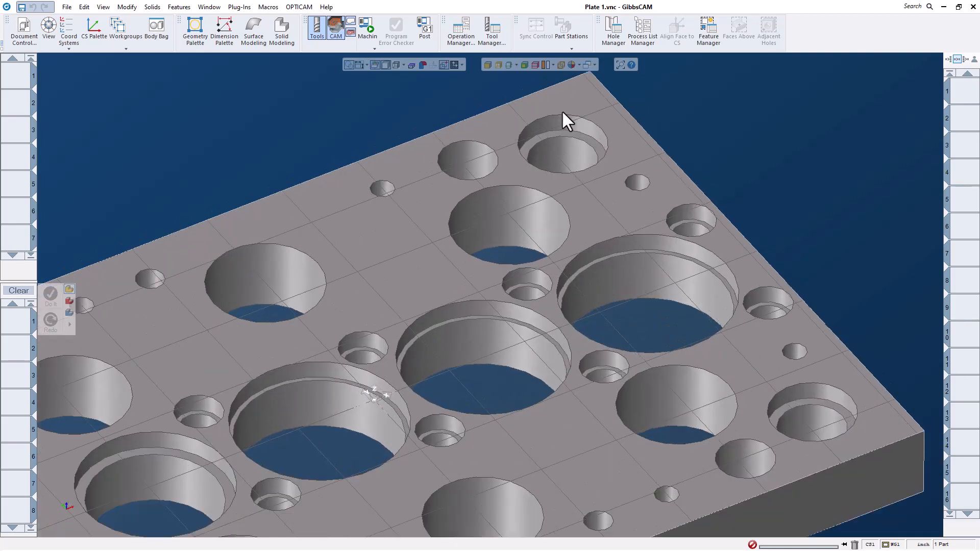
scroll(571, 153, down, 4)
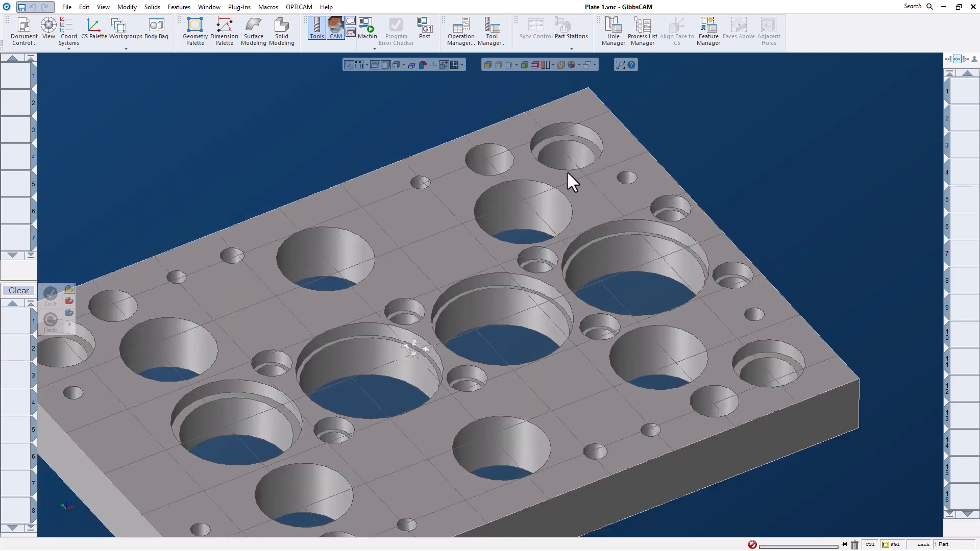
scroll(689, 189, down, 1)
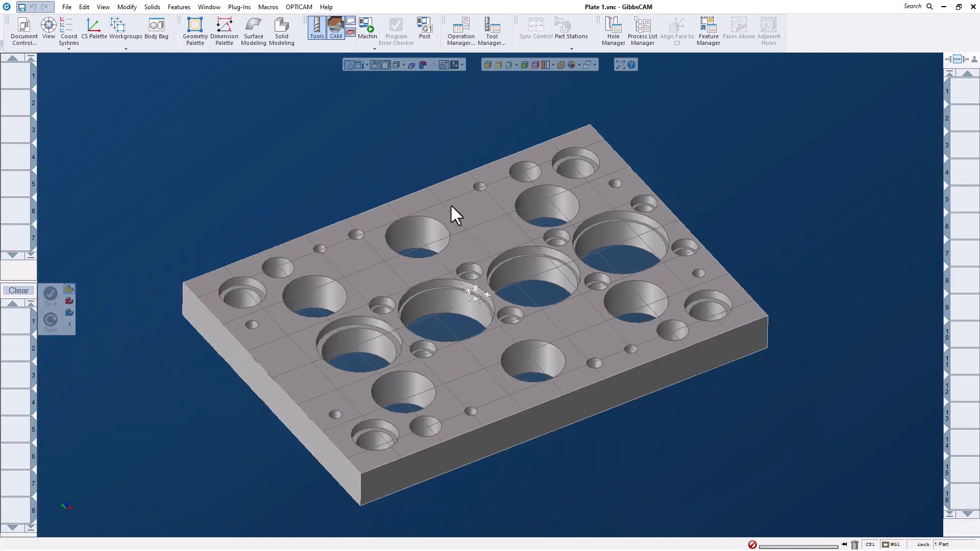
click(476, 198)
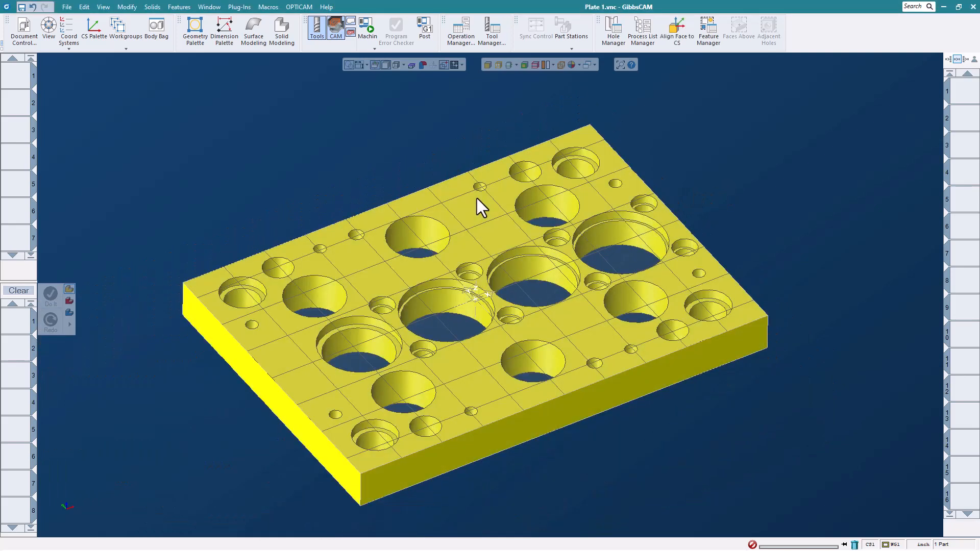
click(607, 47)
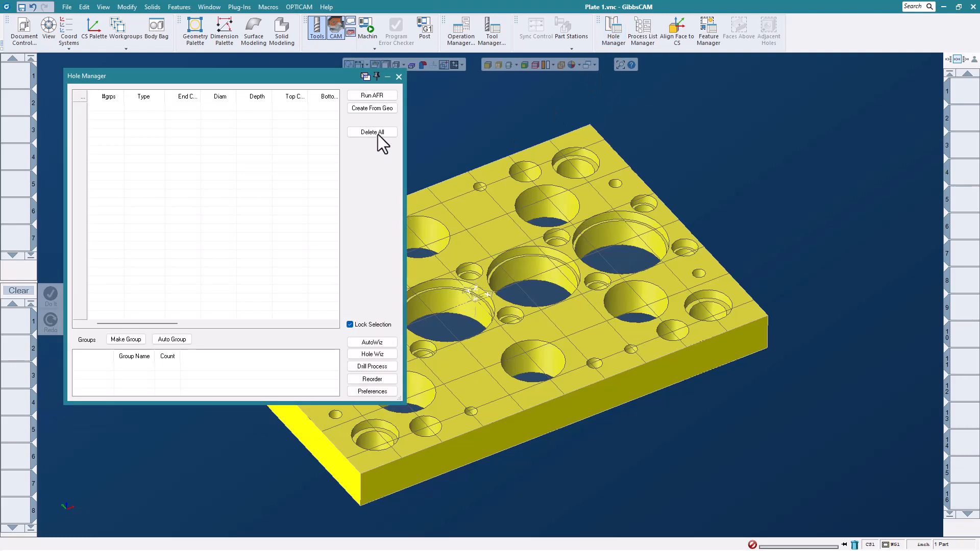
click(384, 95)
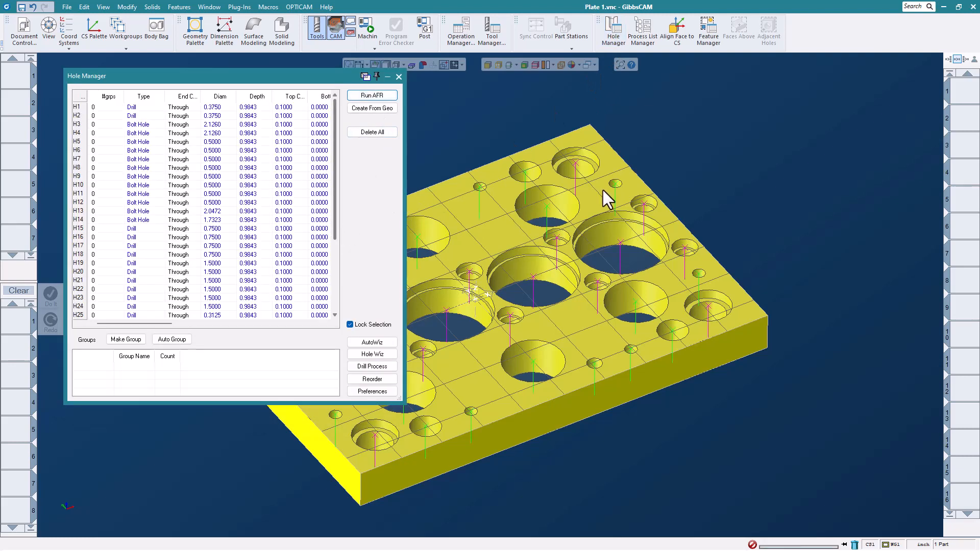
click(778, 238)
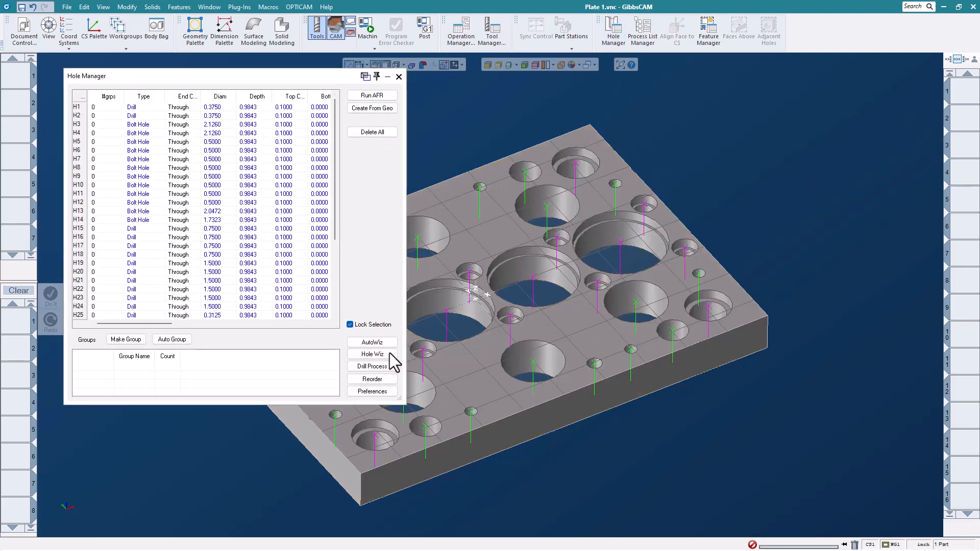
- Group the recognized holes automatically and enlarge the Hole Manager so the full group list fits
click(180, 340)
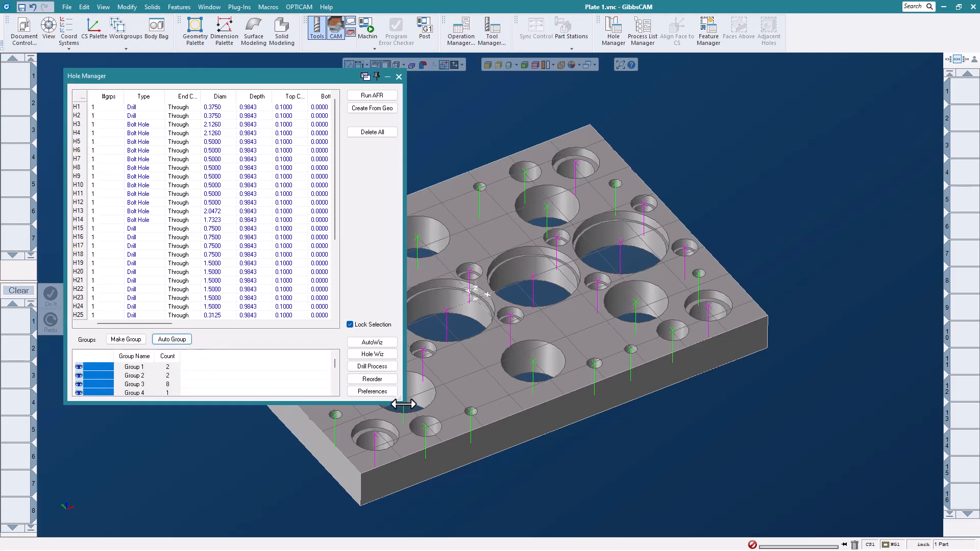
drag(403, 404, 406, 403)
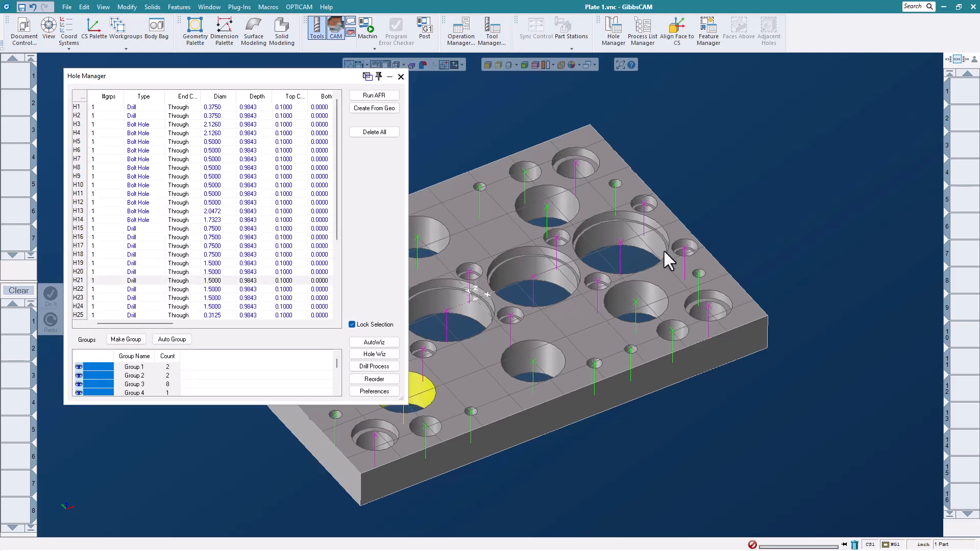
click(769, 170)
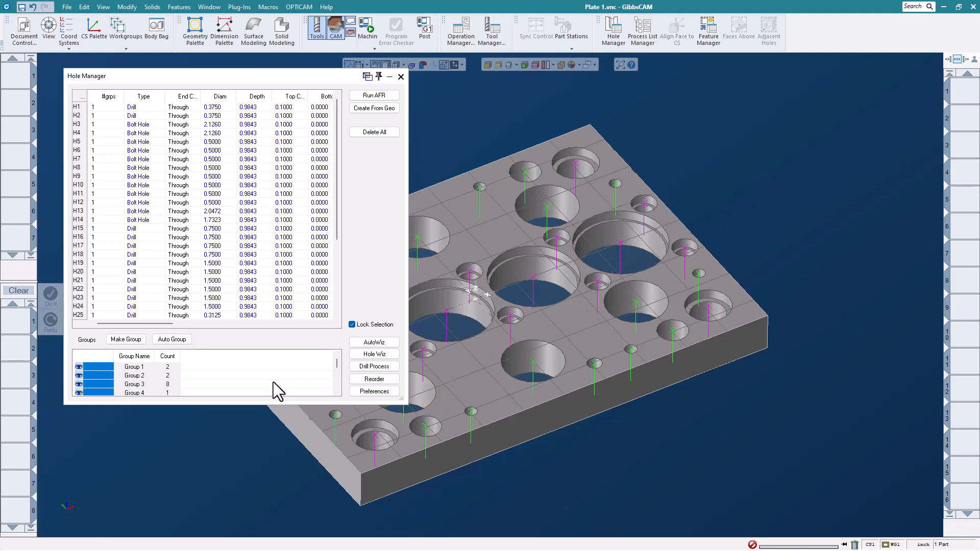
drag(401, 400, 386, 480)
- Reorder the holes of Group 3 with a Planar Sort, with Show Order turned on
click(134, 384)
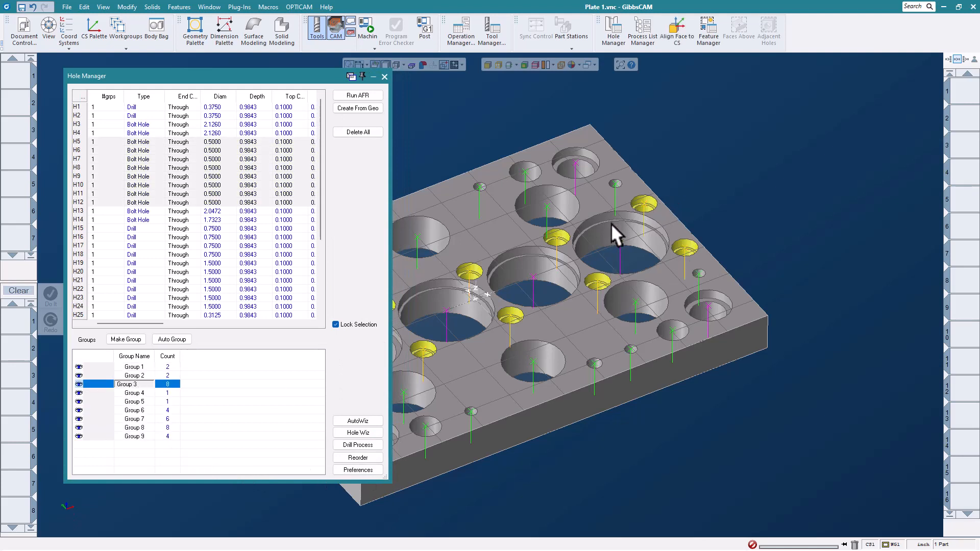
middle_drag(612, 223, 745, 172)
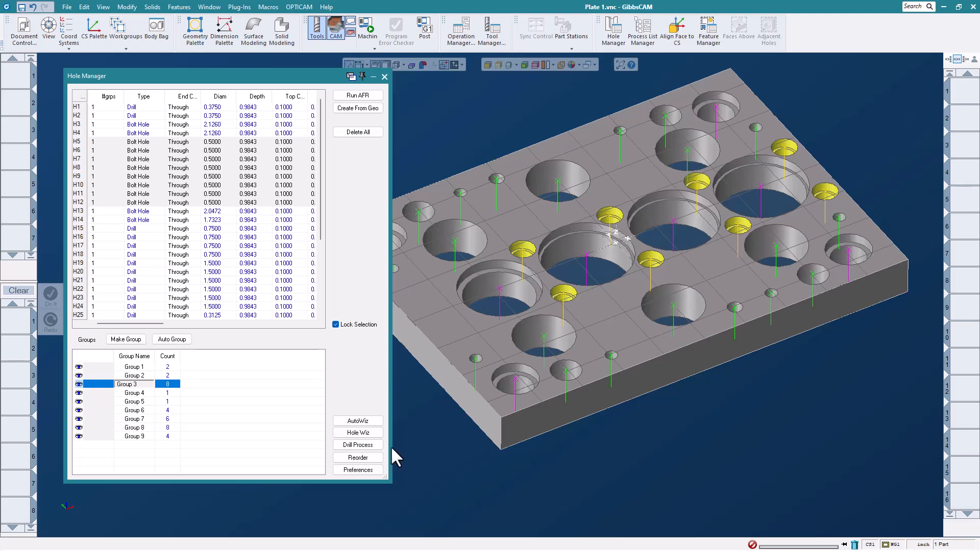
click(360, 458)
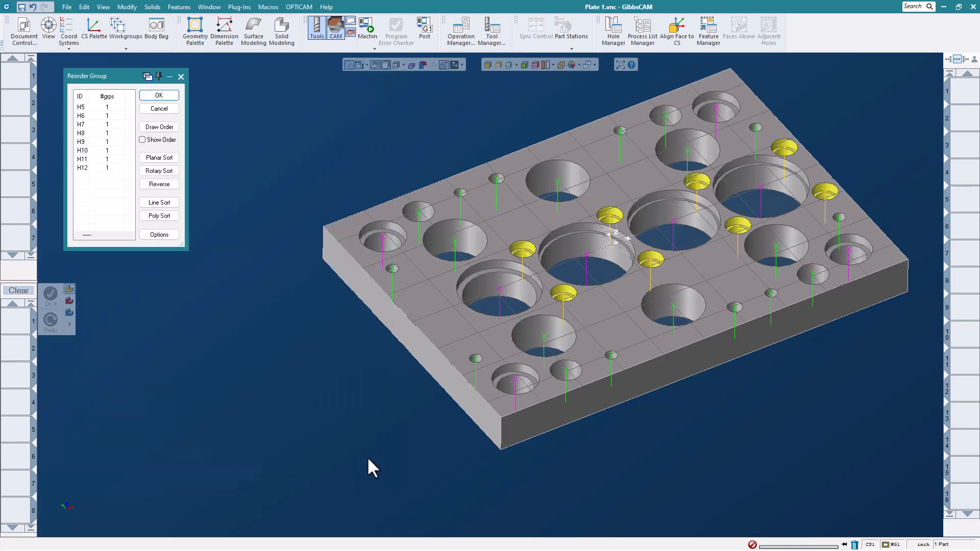
drag(130, 79, 222, 96)
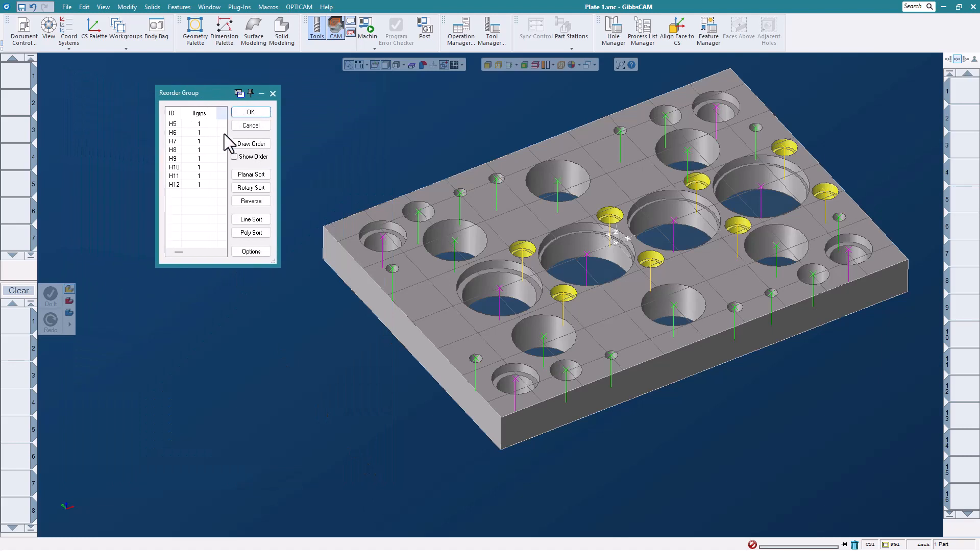
click(234, 156)
click(251, 174)
click(546, 310)
click(262, 111)
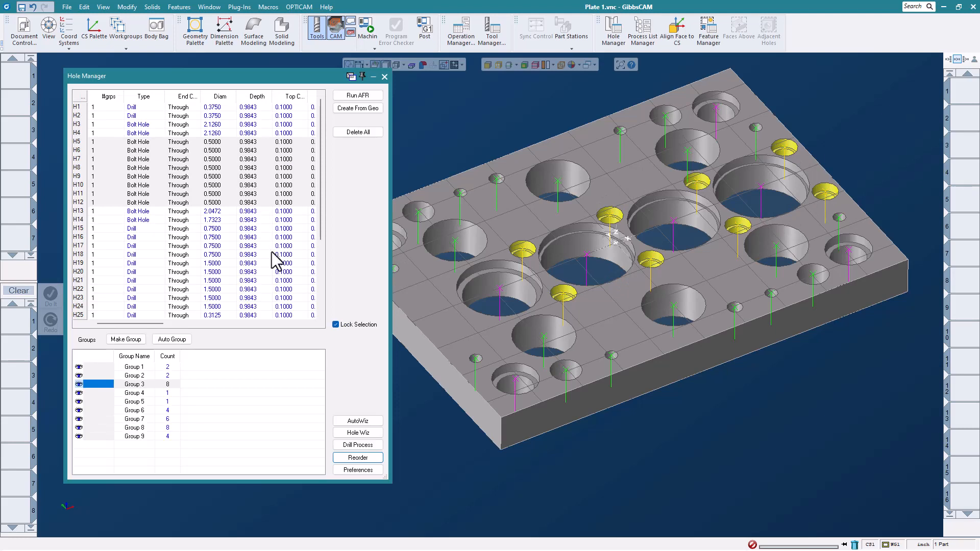
- Apply a Planar Sort to the hole order of Group 8
click(170, 427)
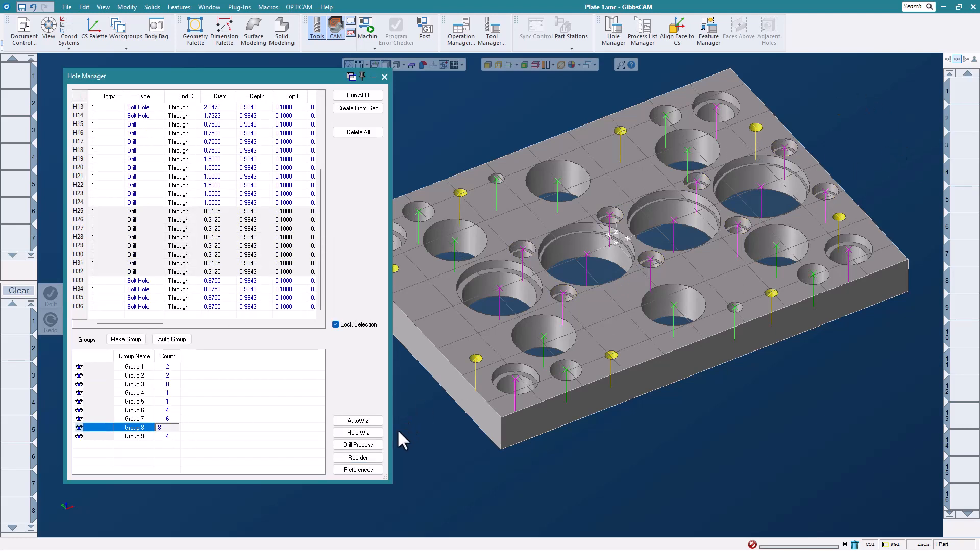
click(367, 458)
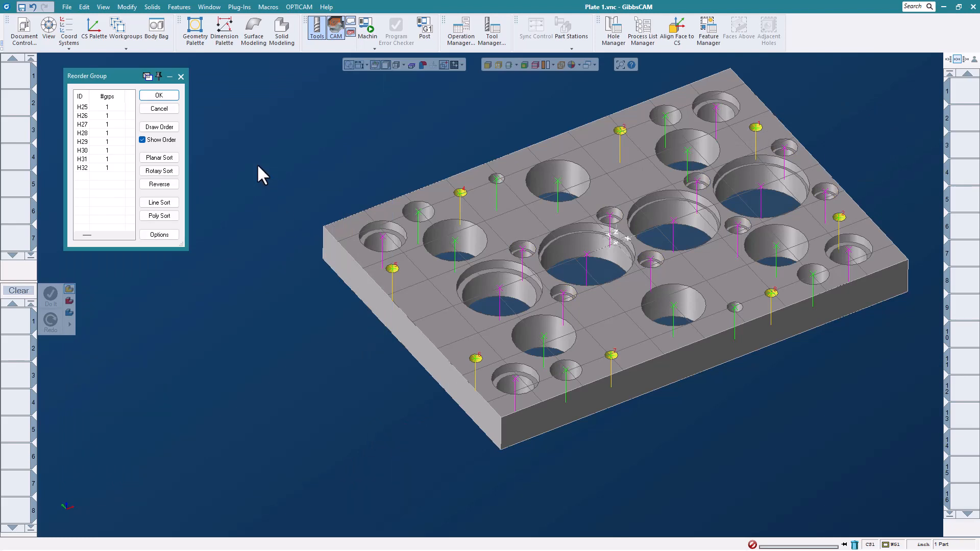
click(160, 158)
click(546, 311)
click(172, 97)
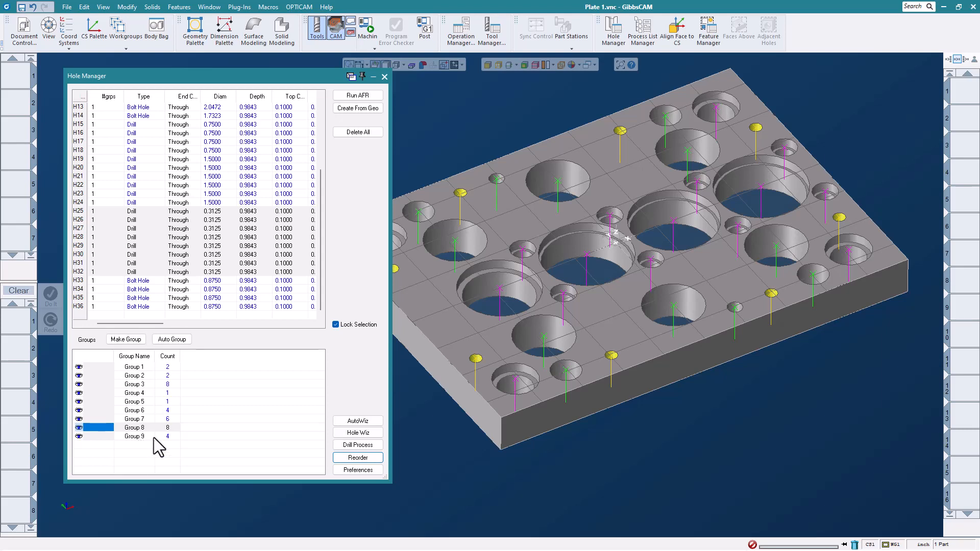
- Reorder the four corner holes of Group 9 with a Planar Sort and close the Hole Manager
click(171, 411)
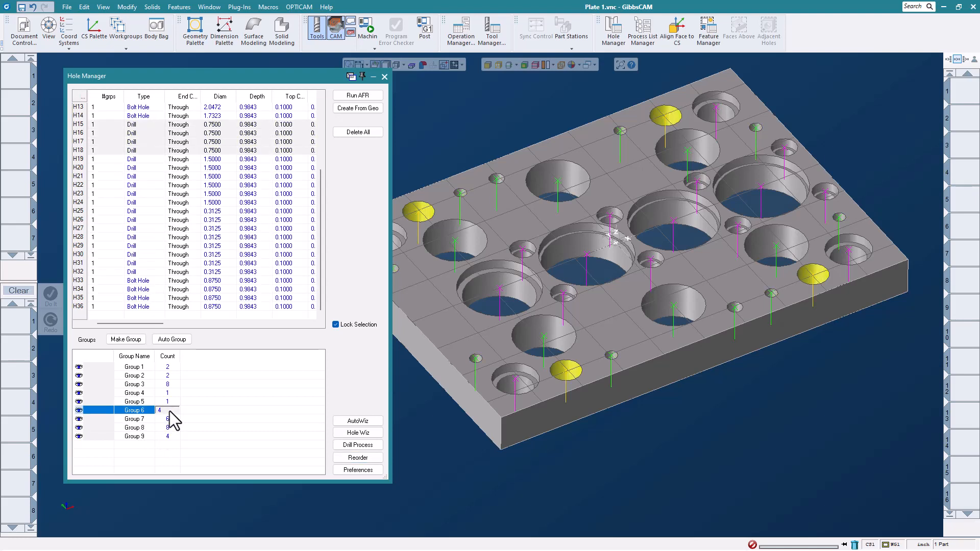
click(175, 402)
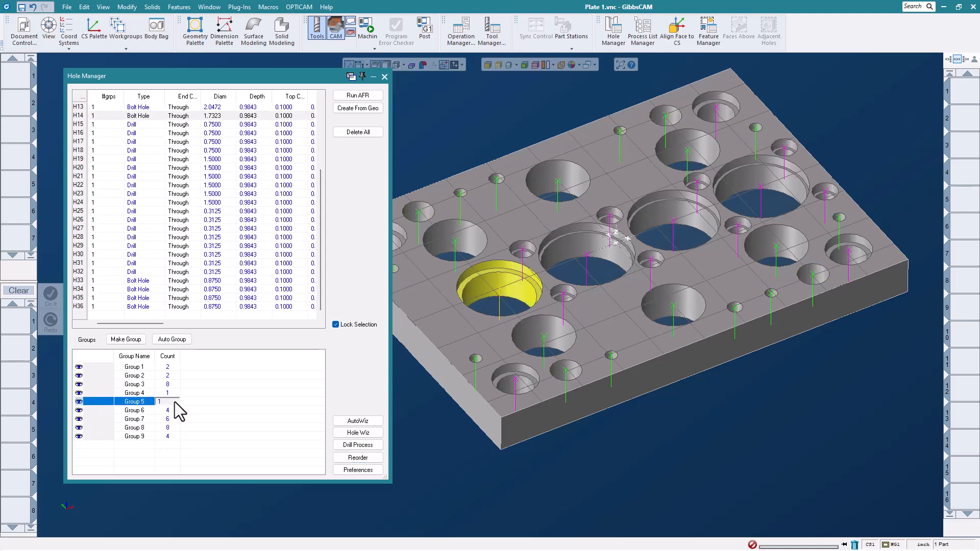
click(172, 437)
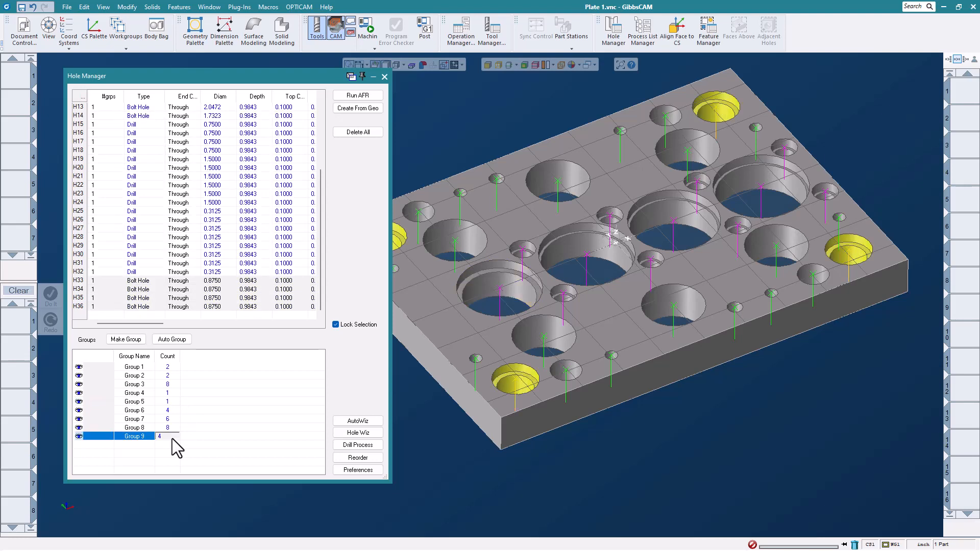
click(353, 459)
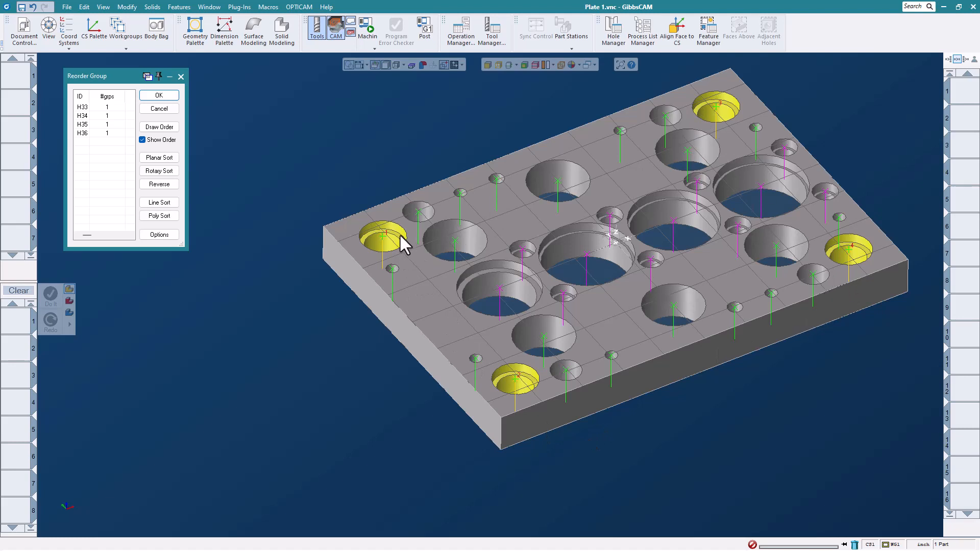
click(159, 158)
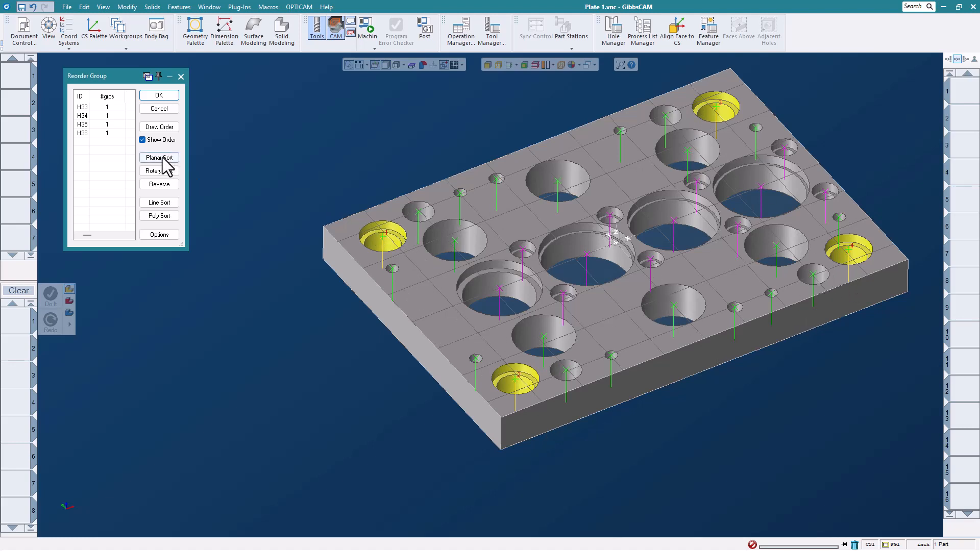
click(546, 310)
click(158, 96)
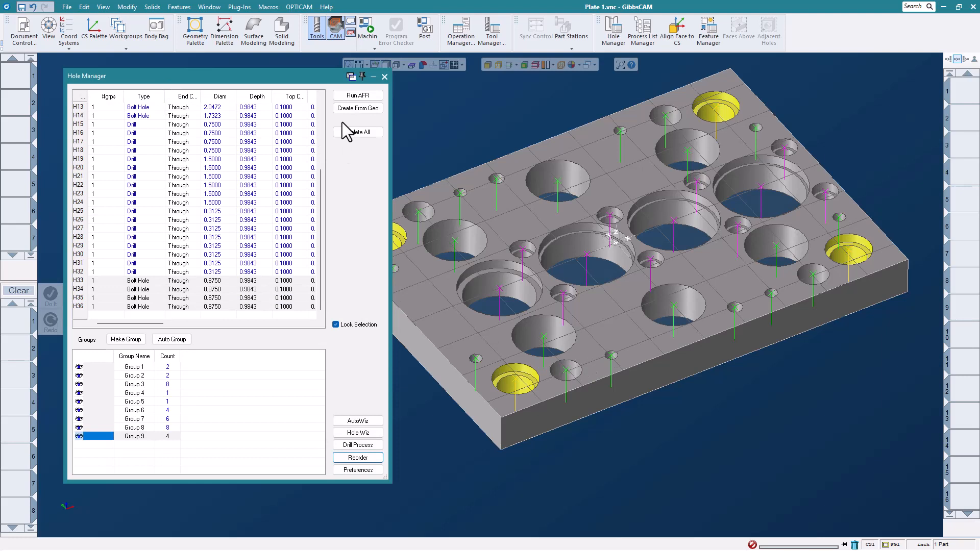
click(385, 76)
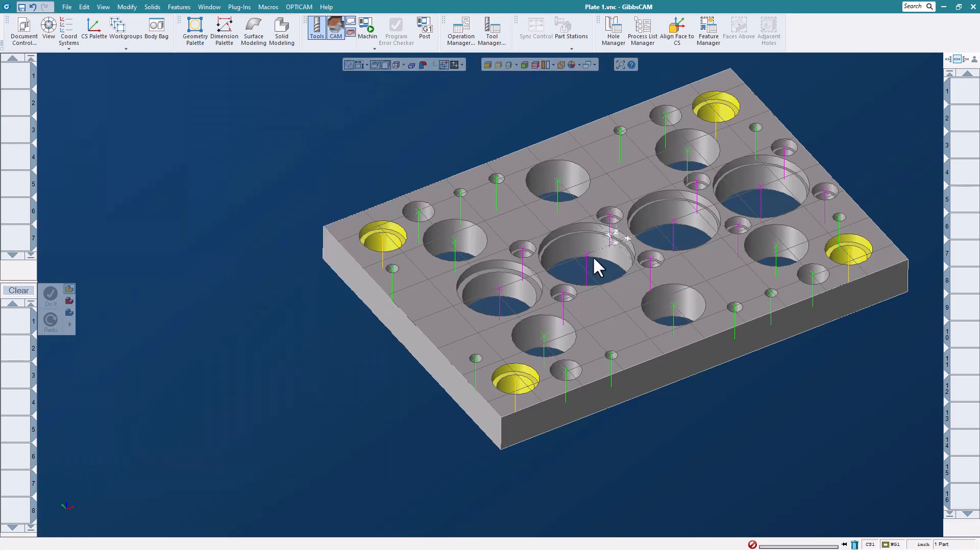
- Select the whole hole Group 3 directly on the model from one of its small counterbored holes
middle_drag(621, 220, 517, 251)
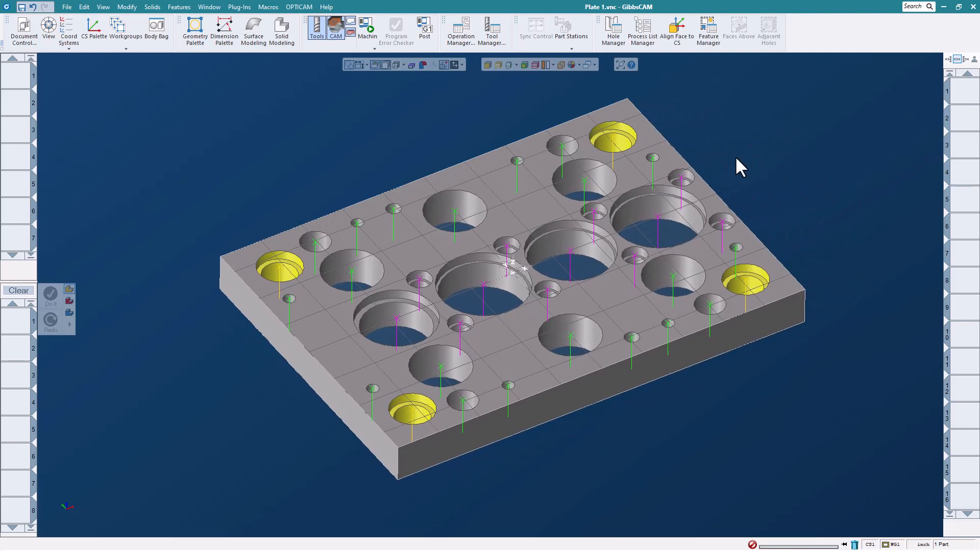
right_click(681, 179)
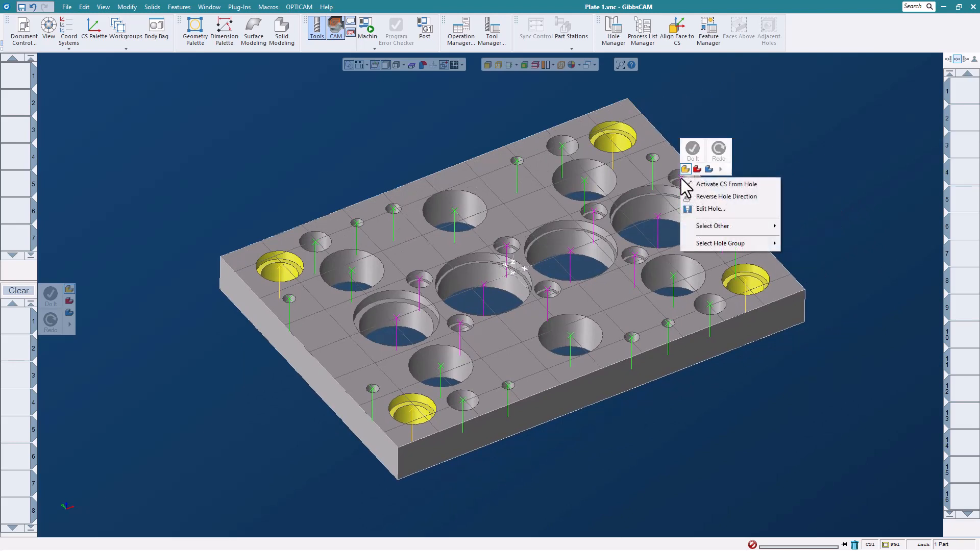
click(792, 173)
click(683, 180)
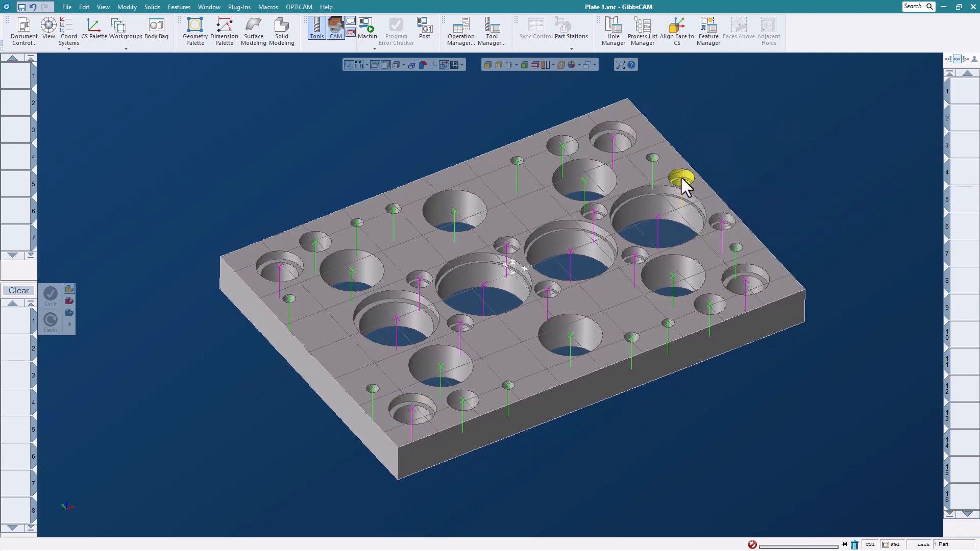
right_click(684, 180)
mouse_move(724, 242)
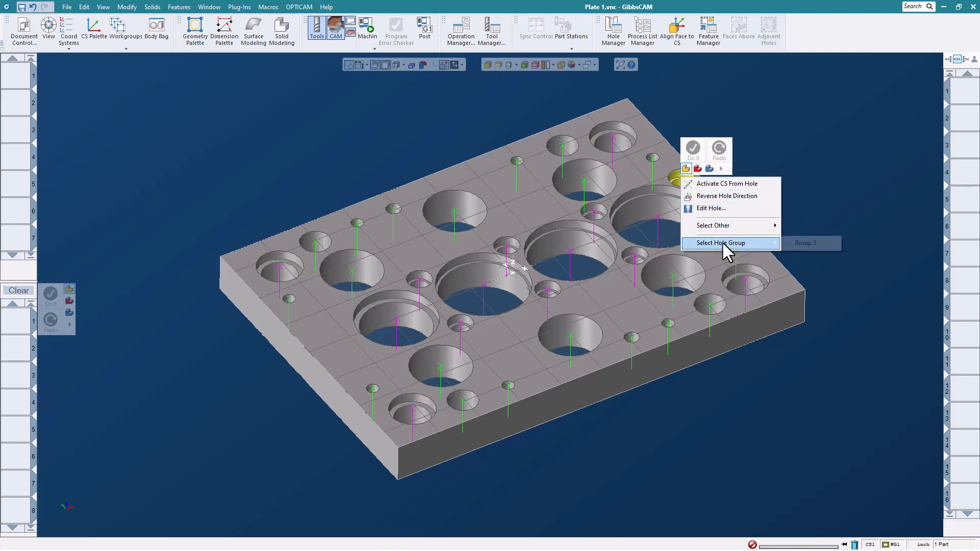
click(822, 245)
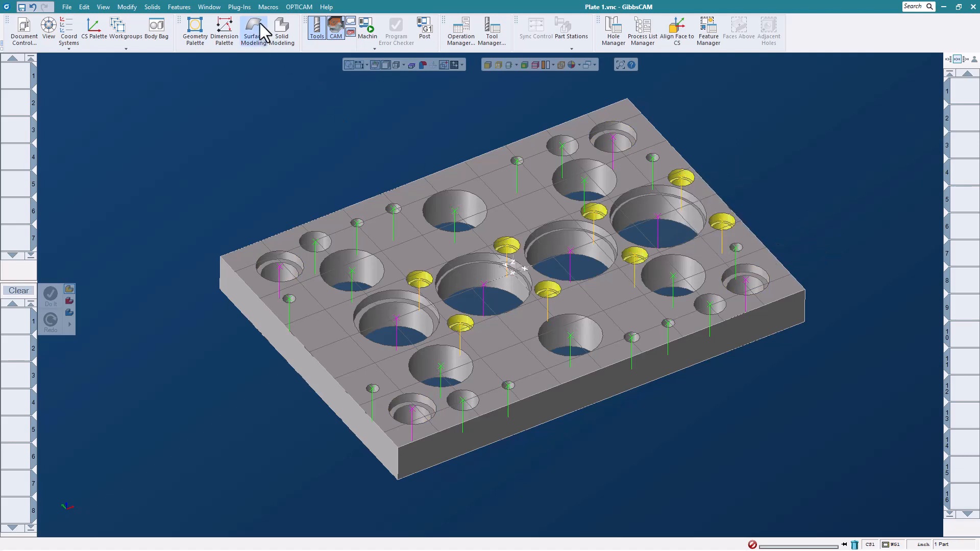
- Run the Hole Machining macro on hole Group 3 and load the first resulting operation to inspect its toolpath
click(268, 6)
click(385, 147)
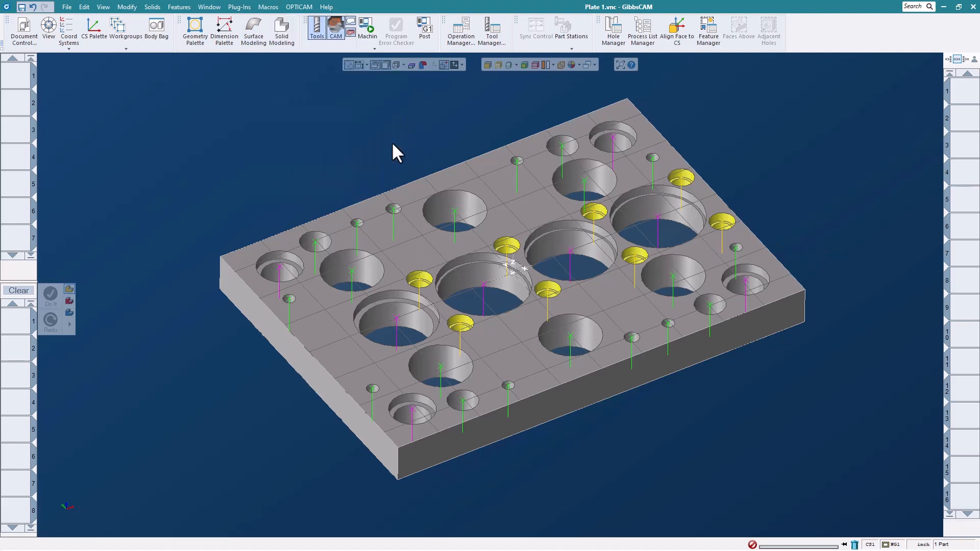
click(523, 310)
click(511, 312)
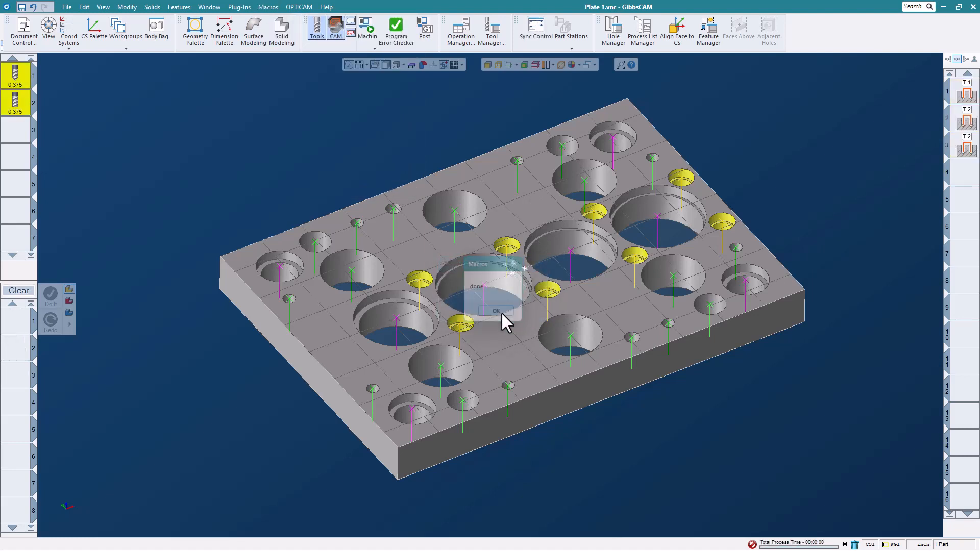
double_click(964, 93)
middle_drag(761, 139, 745, 158)
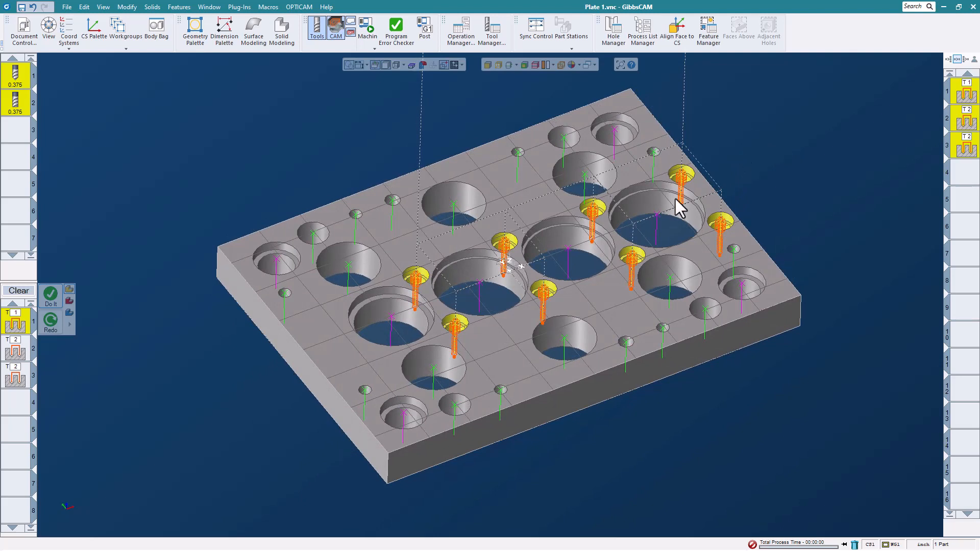
- Select hole Group 9 at the plate corners, machine it with the Hole Machining macro, and load its first operation for inspection
right_click(615, 132)
mouse_move(673, 196)
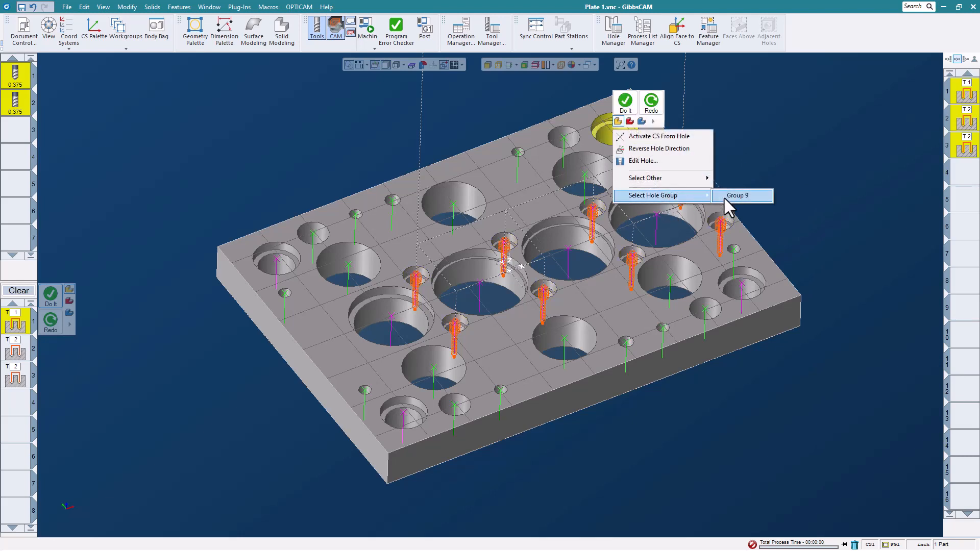
click(726, 196)
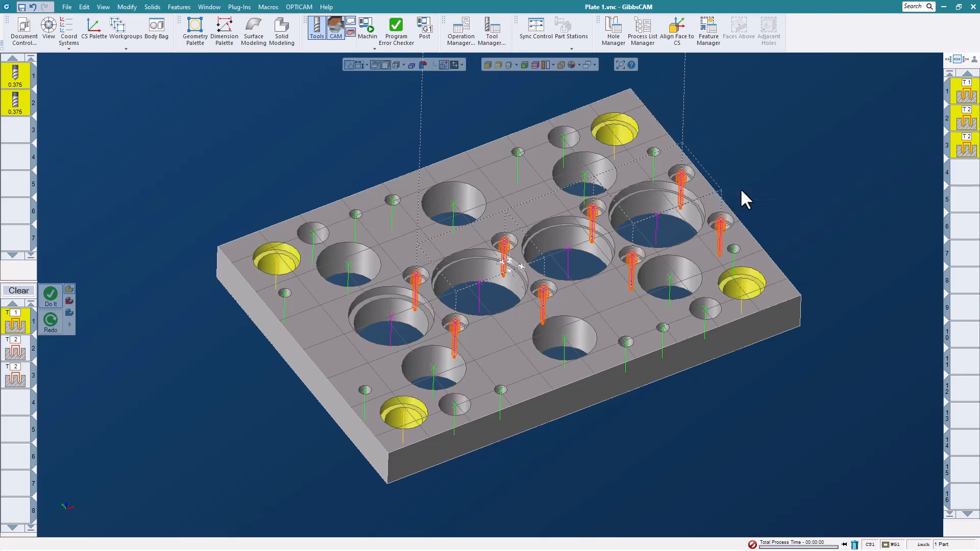
click(268, 6)
click(395, 150)
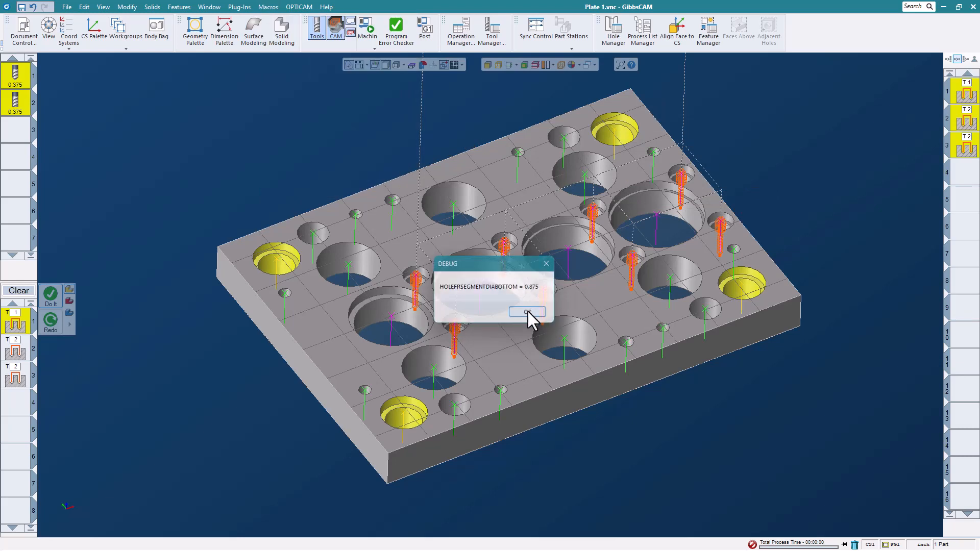
click(525, 314)
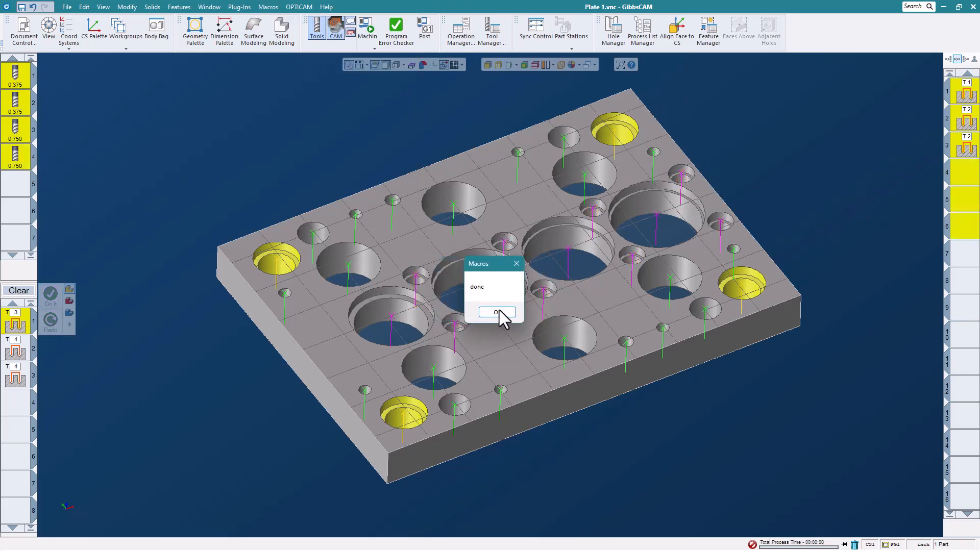
click(498, 311)
double_click(962, 175)
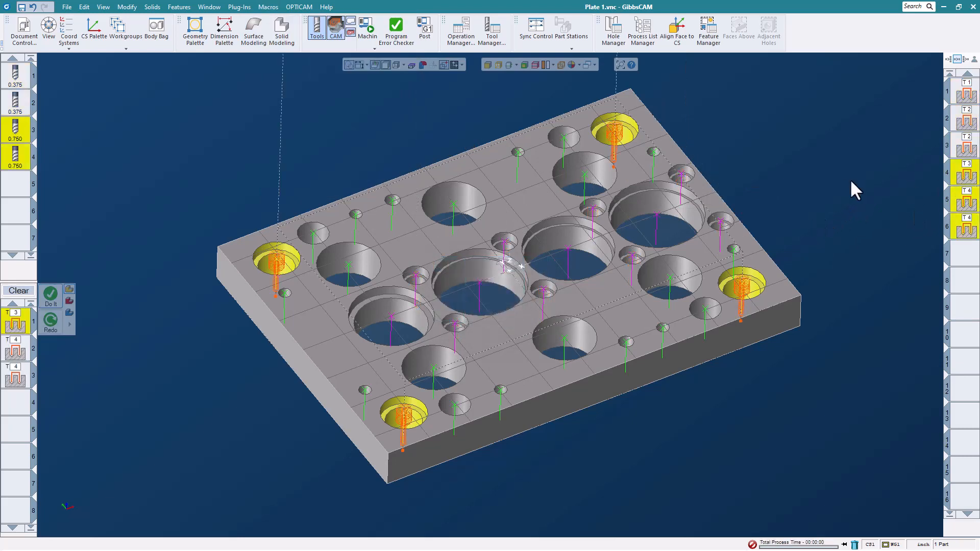
mouse_move(811, 169)
middle_down()
mouse_move(778, 199)
mouse_move(825, 173)
middle_up()
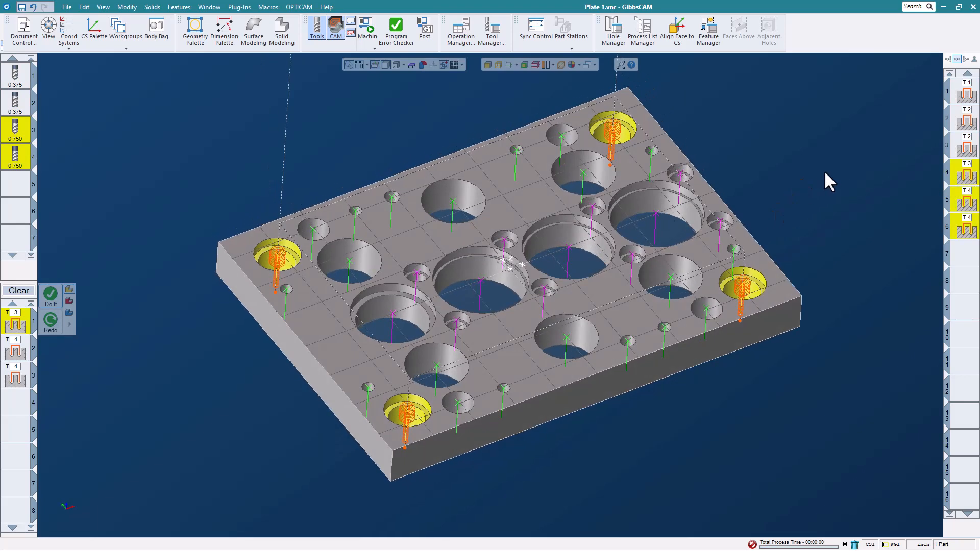
- Select hole Group 8 along the plate edges, machine it with the Hole Machining macro, and load its operation for inspection
click(652, 152)
right_click(652, 152)
mouse_move(689, 218)
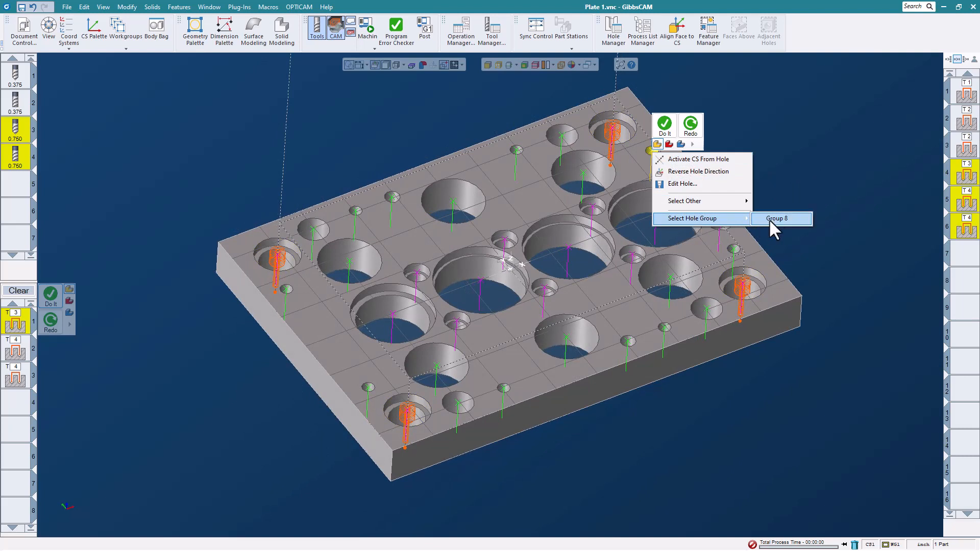
click(773, 219)
click(267, 7)
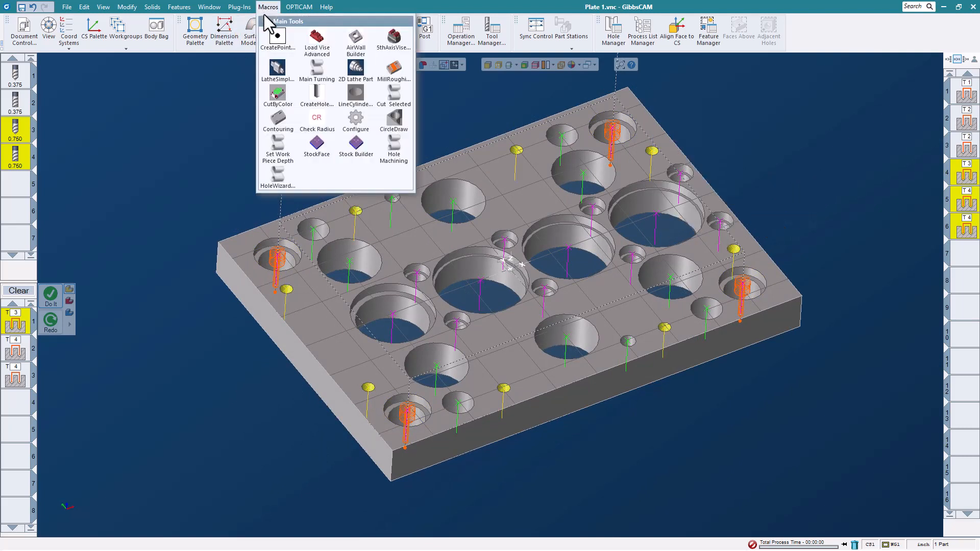
click(404, 163)
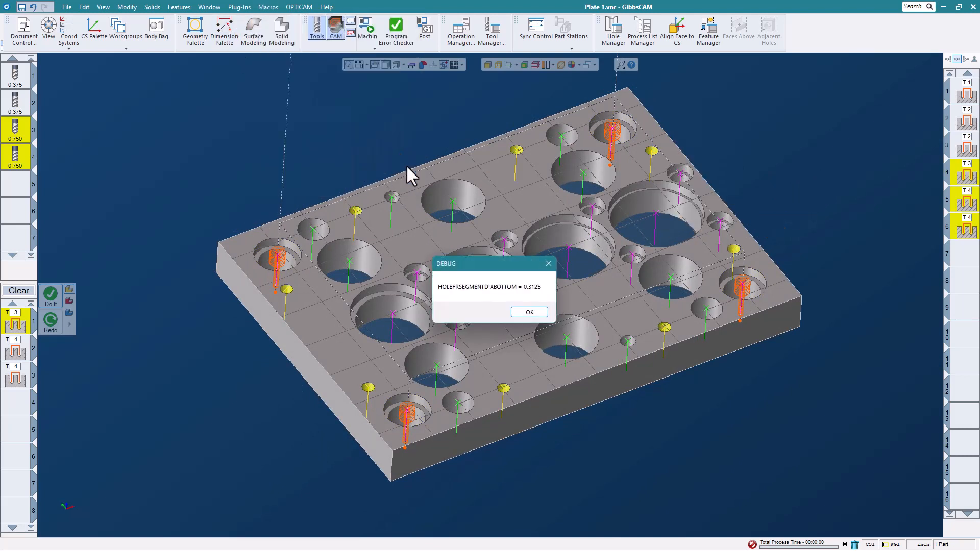
click(534, 313)
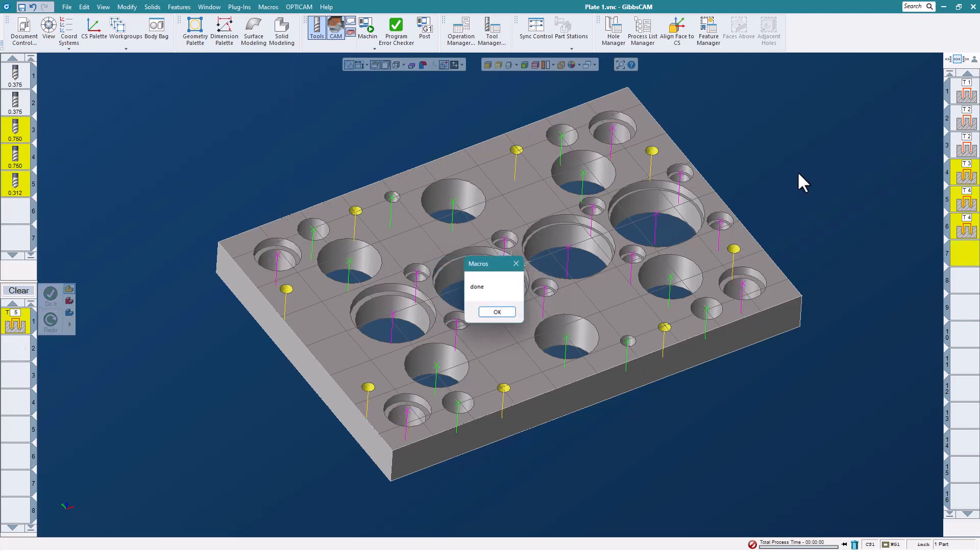
click(500, 315)
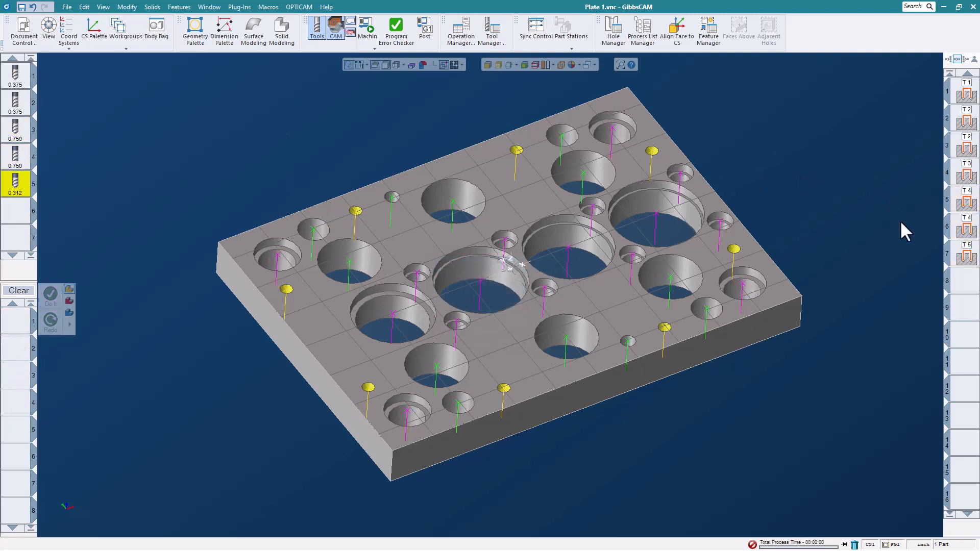
double_click(964, 257)
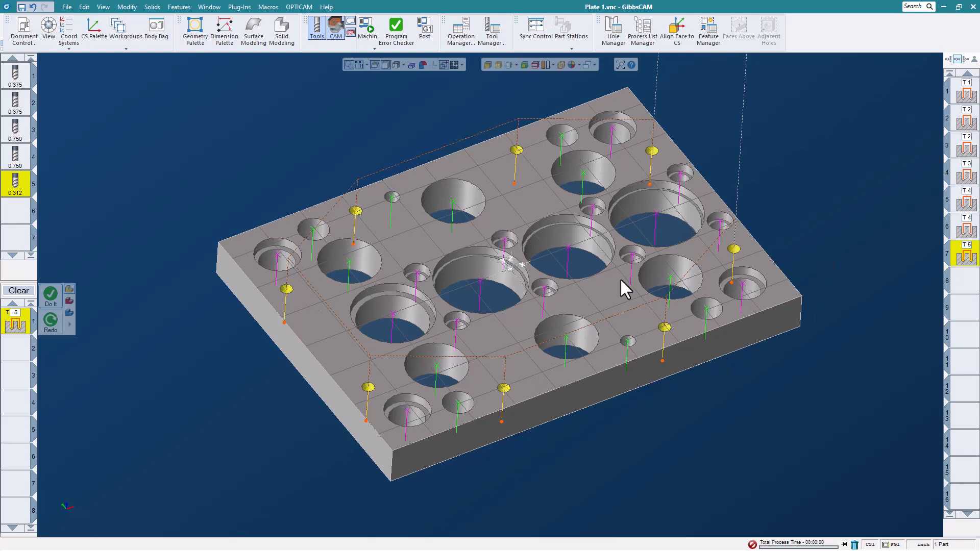
- Select hole Group 1 from one of its small edge holes and machine it with the Hole Machining macro
click(626, 341)
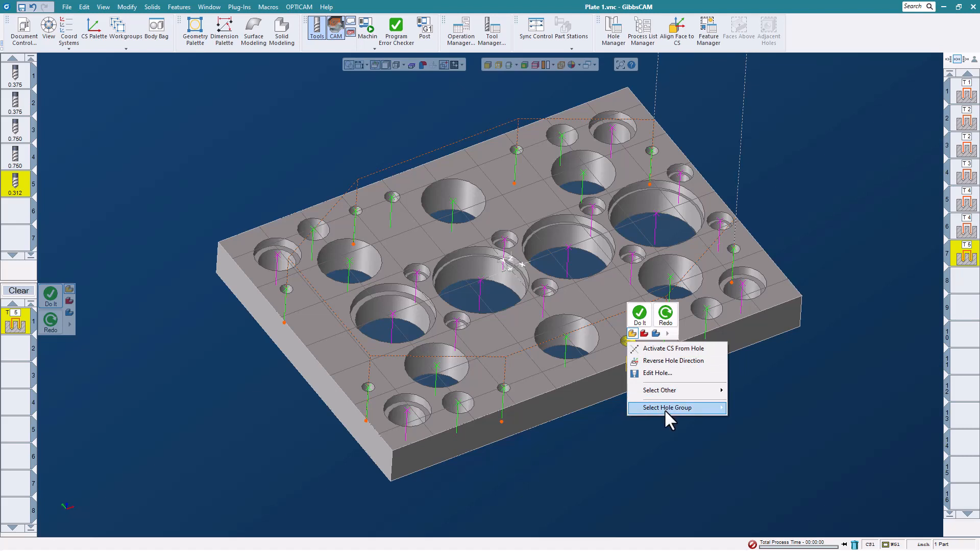
mouse_move(665, 408)
click(743, 407)
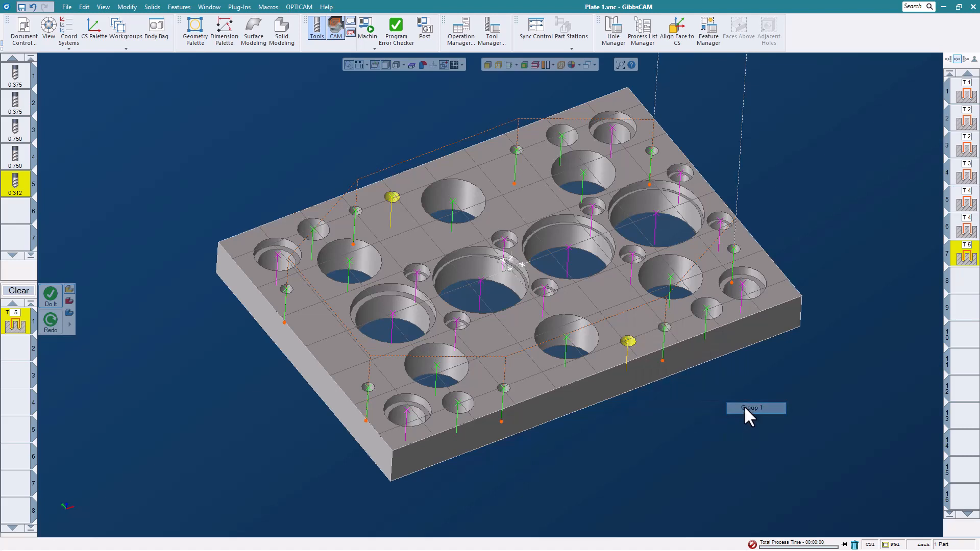
click(268, 7)
click(393, 149)
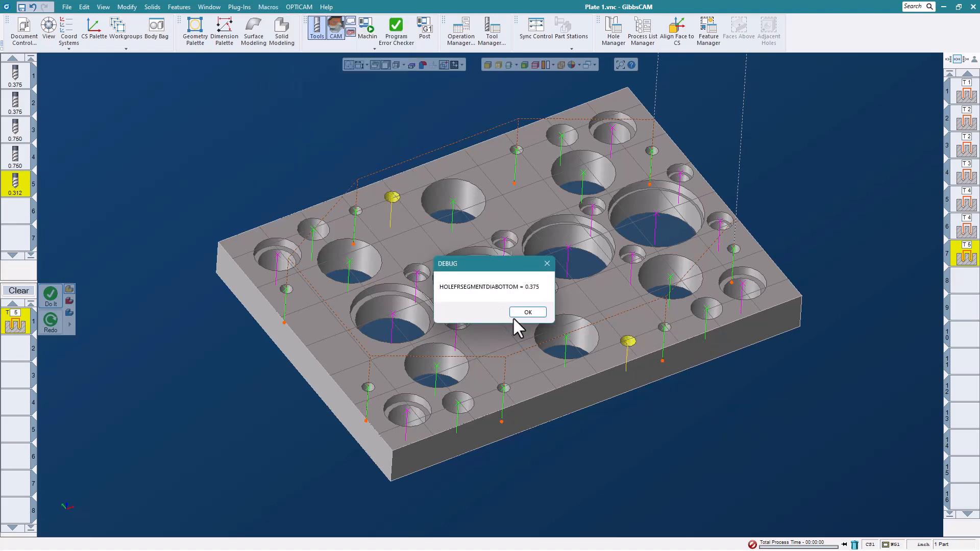
click(527, 312)
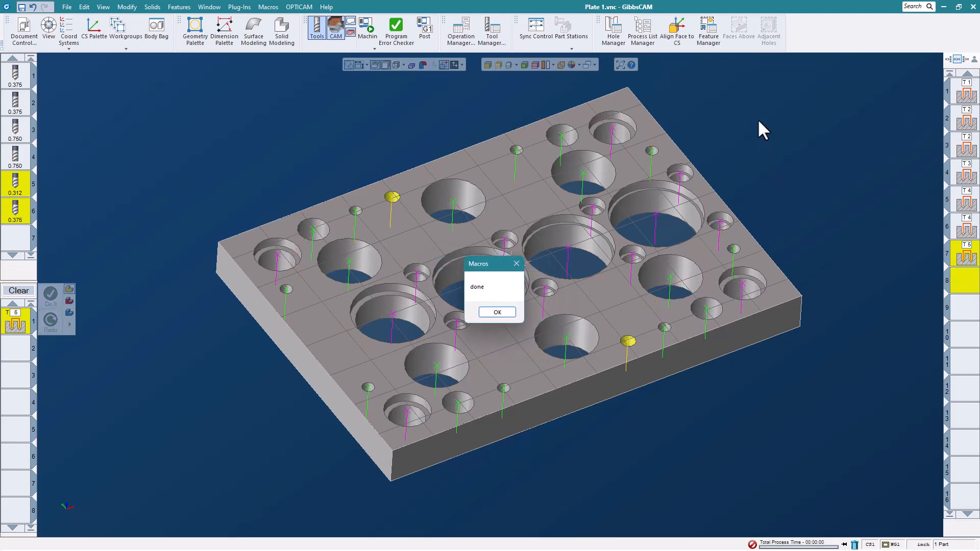
click(507, 312)
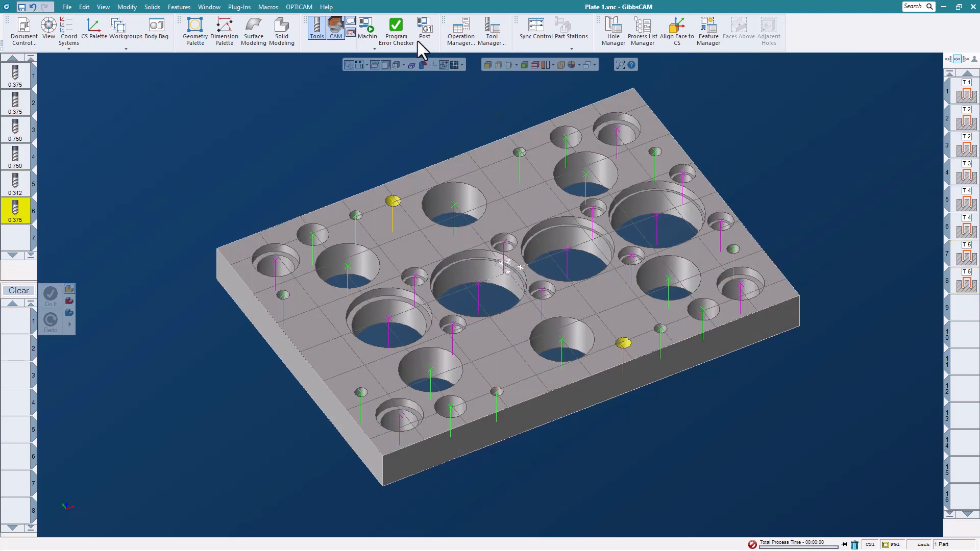
- Play the Machine Sim of all the plate's hole operations at increased simulation speed
click(370, 26)
click(362, 34)
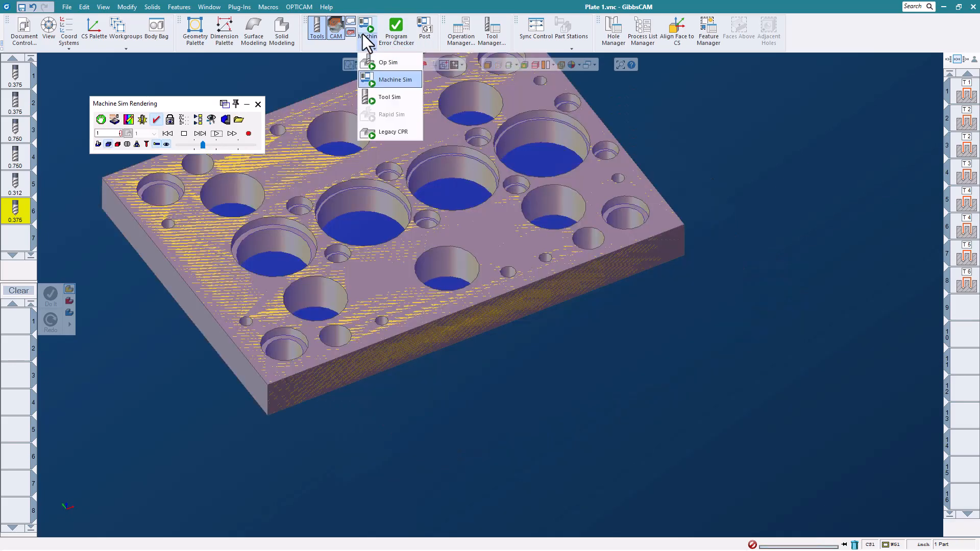
click(215, 134)
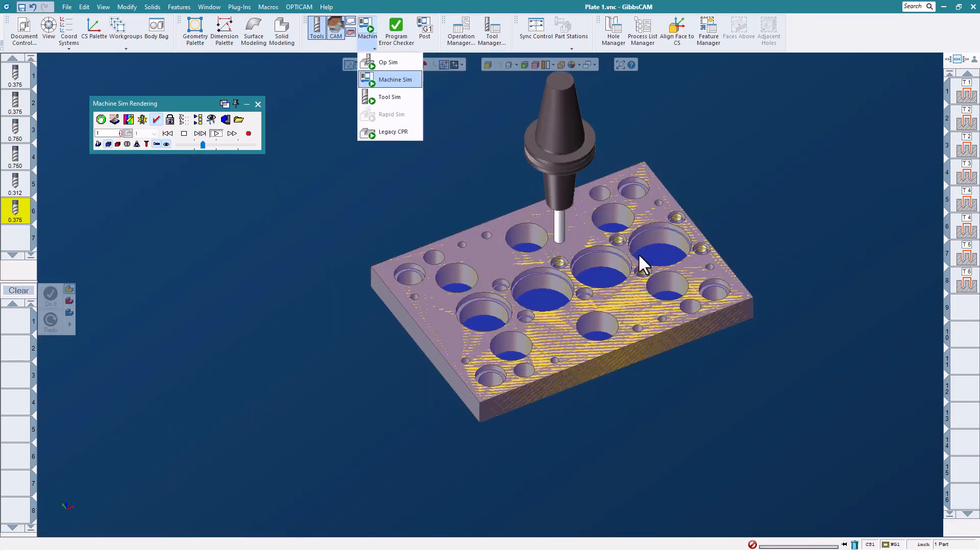
drag(203, 145, 221, 146)
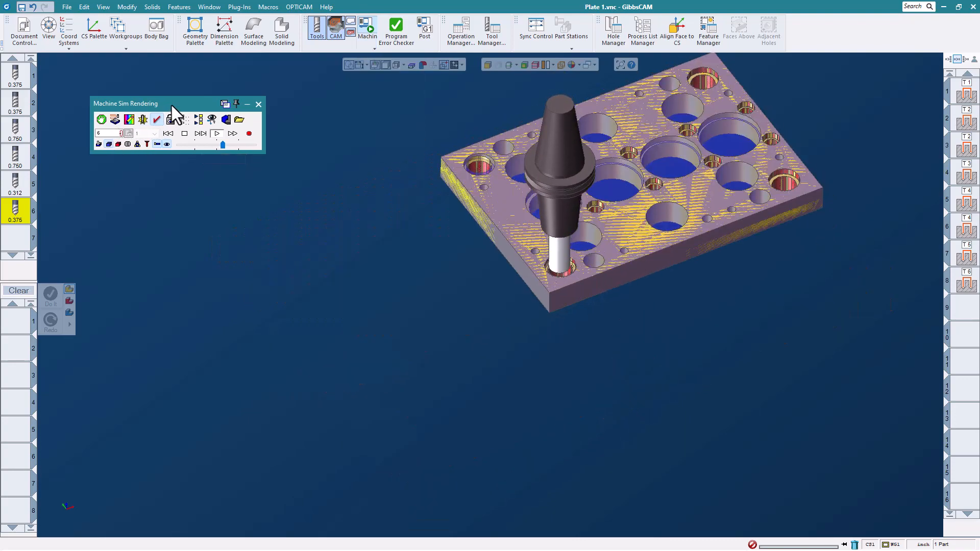
right_click(172, 105)
click(207, 222)
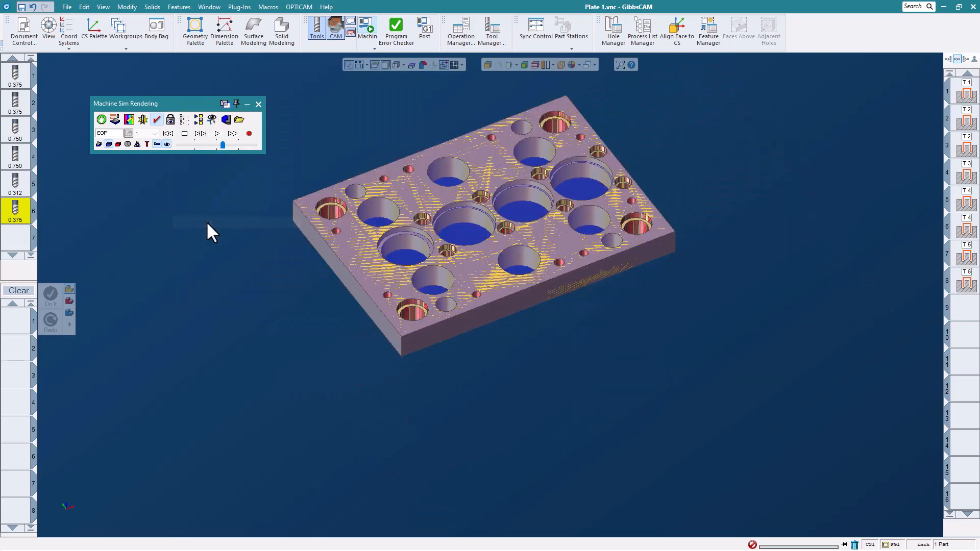
- Examine the cut holes on the simulated plate, then close the simulation and deselect the Group 1 holes
scroll(356, 266, up, 3)
scroll(352, 267, down, 2)
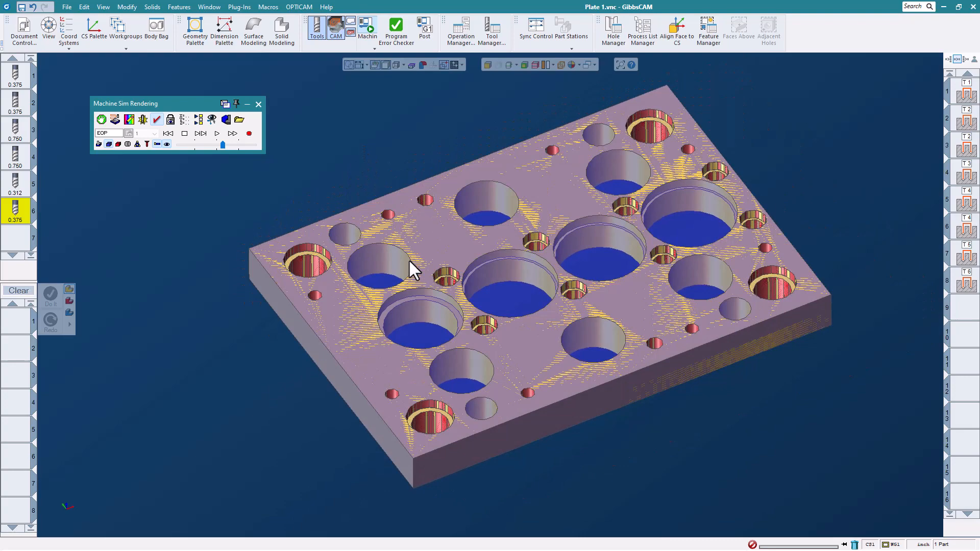
middle_drag(504, 304, 532, 335)
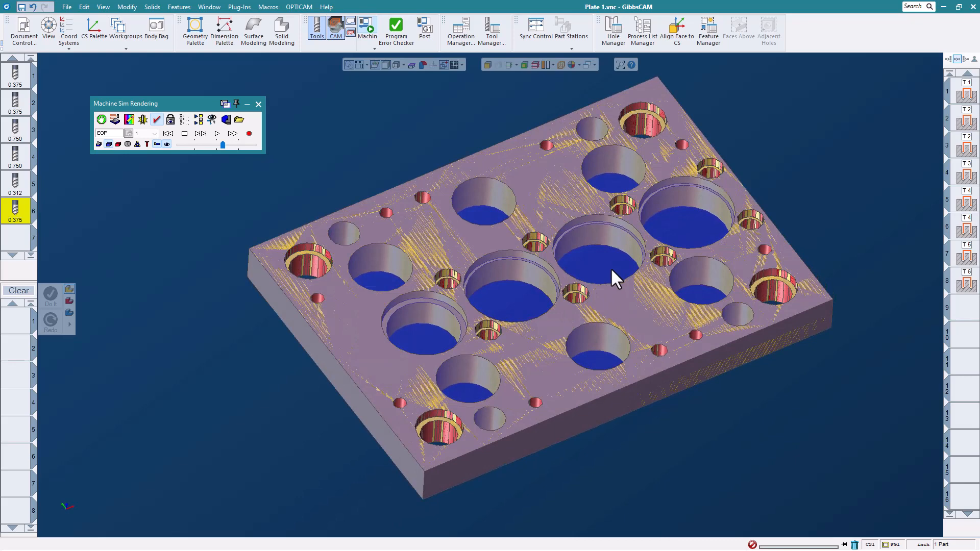
click(259, 104)
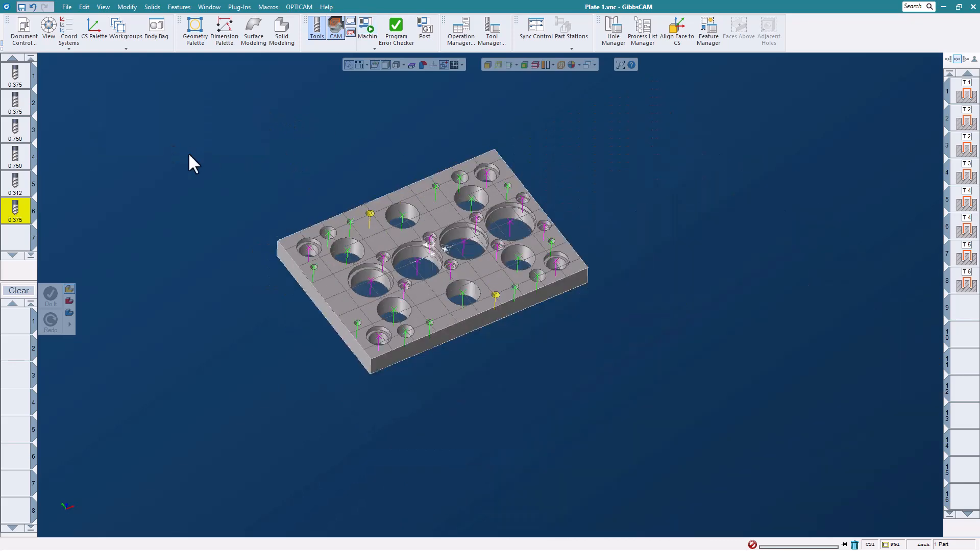
click(330, 132)
scroll(357, 221, up, 2)
middle_drag(436, 259, 432, 238)
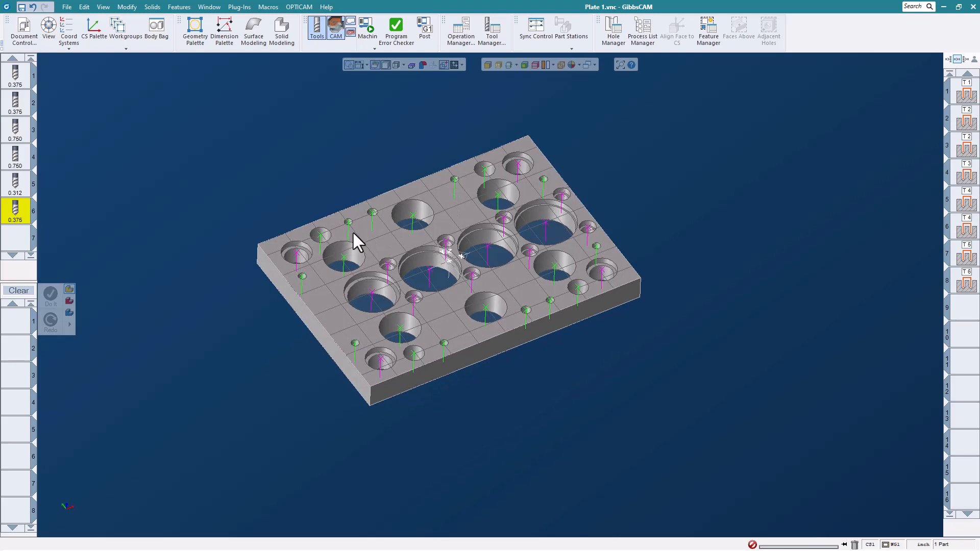
scroll(300, 243, up, 1)
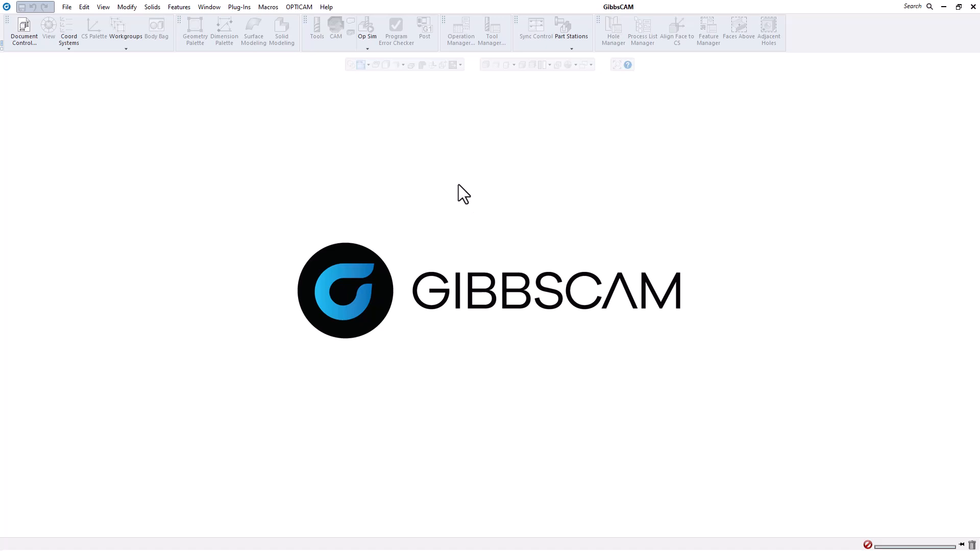
- Run the lathe step part macro, creating both geometry and solid with the default dimensions
click(269, 8)
click(279, 71)
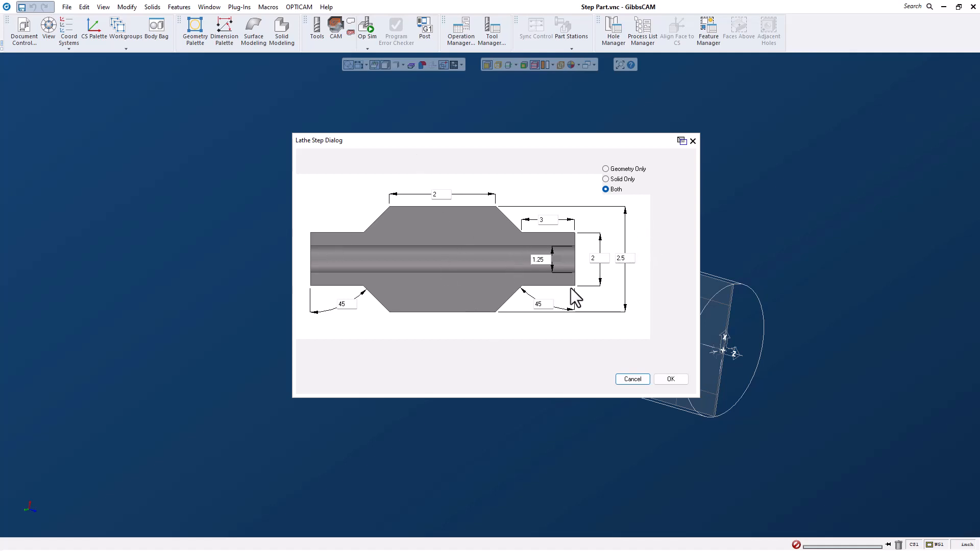
click(671, 379)
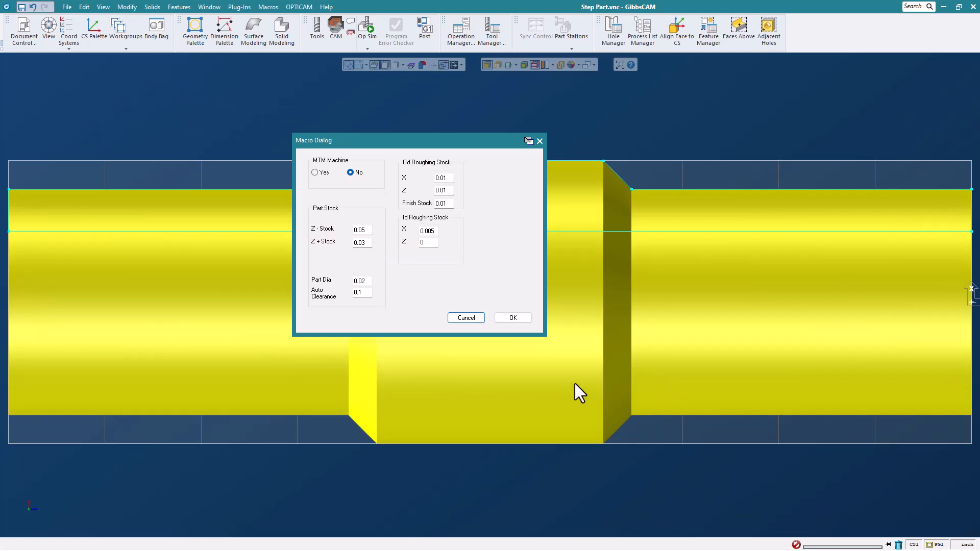
- Generate the turning operations with the default stock values, MTM Machine set to No and no grooves
drag(417, 139, 453, 131)
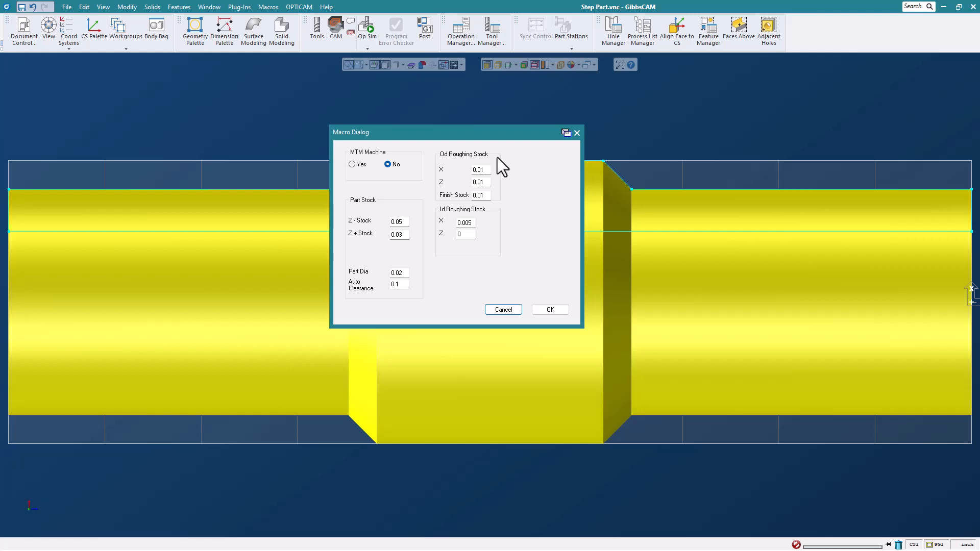
click(547, 312)
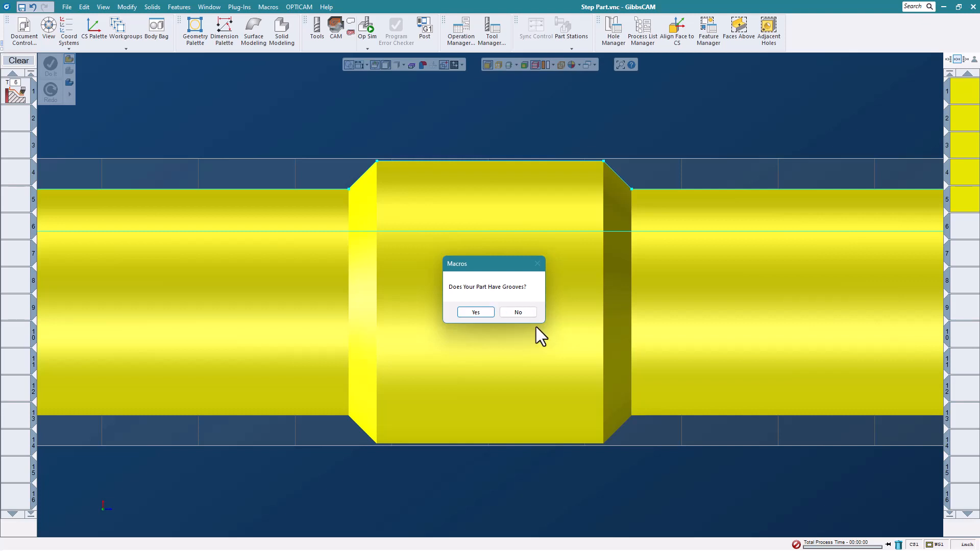
click(525, 314)
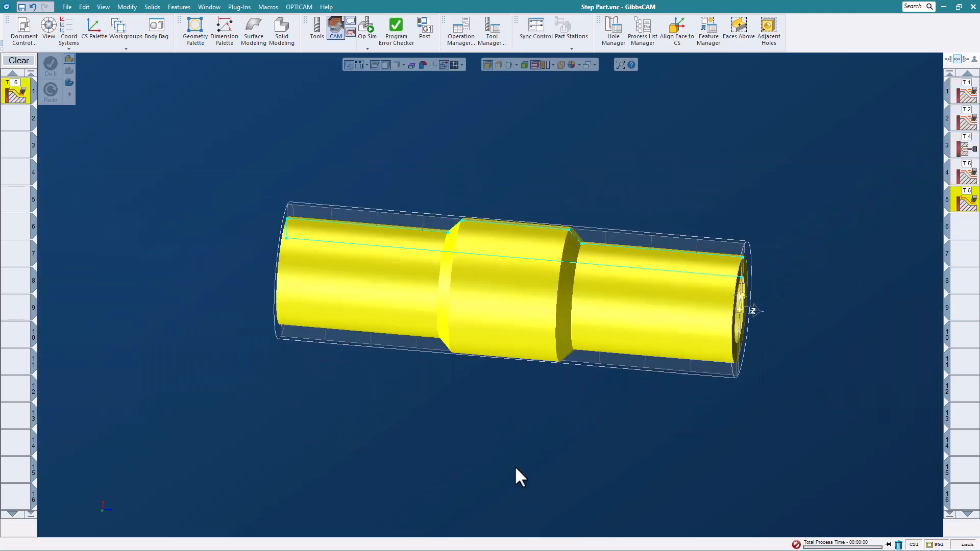
- Simulate the step part's turning operations in Op Sim, adjust the playback speed, and inspect the finished part
click(367, 39)
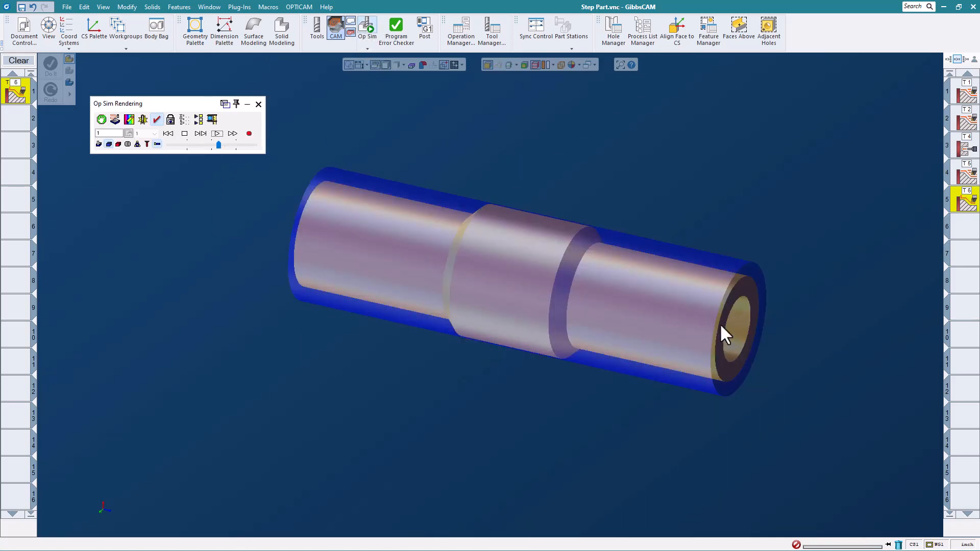
middle_drag(721, 326, 698, 381)
drag(219, 144, 196, 145)
click(218, 133)
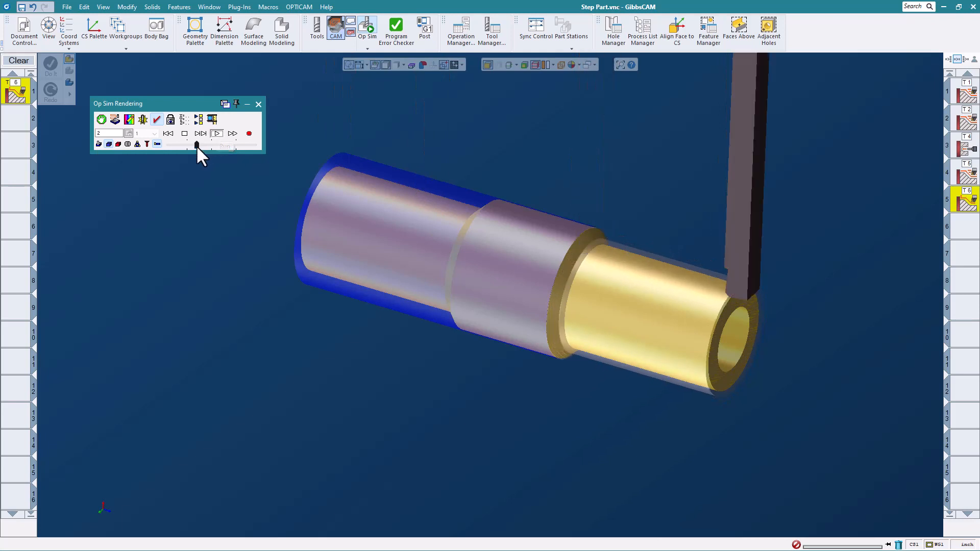
drag(196, 145, 201, 145)
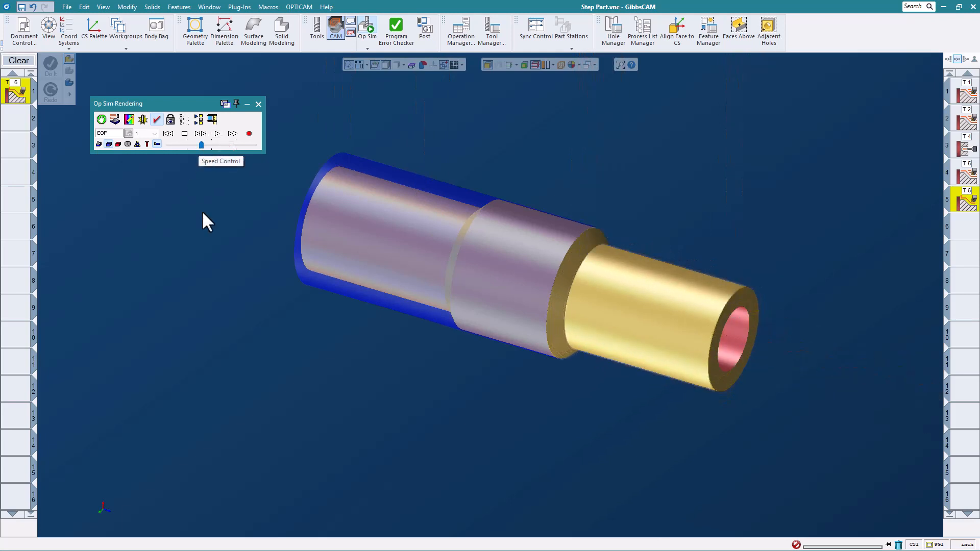
scroll(365, 293, down, 3)
middle_drag(458, 345, 394, 334)
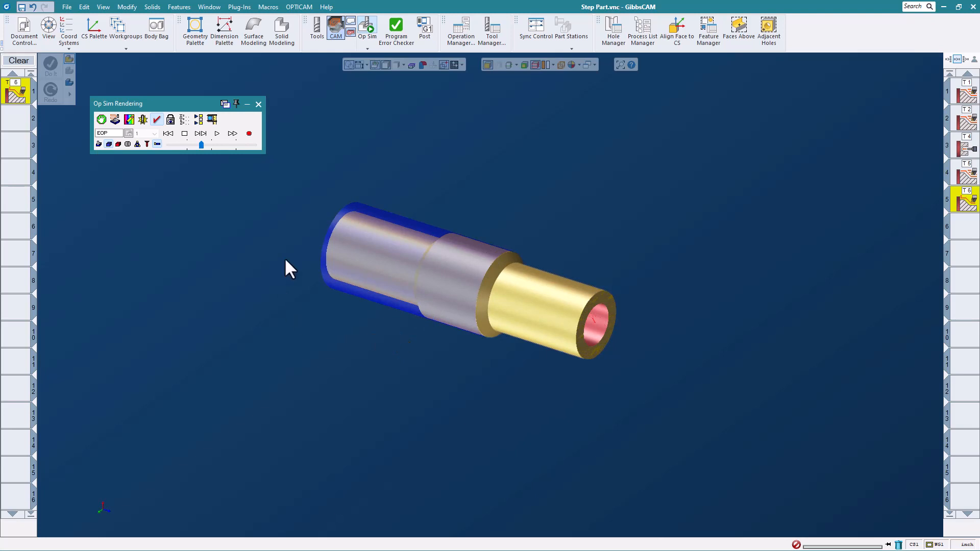
click(258, 104)
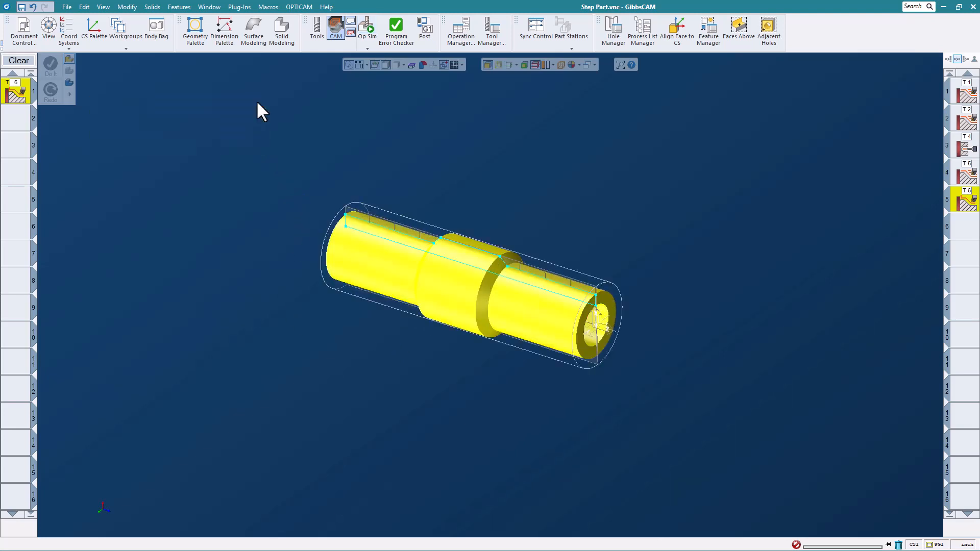
- Rerun the step part macro without saving the current part; set end step length 1, large diameter 3 and bore diameter 1.5
click(268, 7)
click(283, 62)
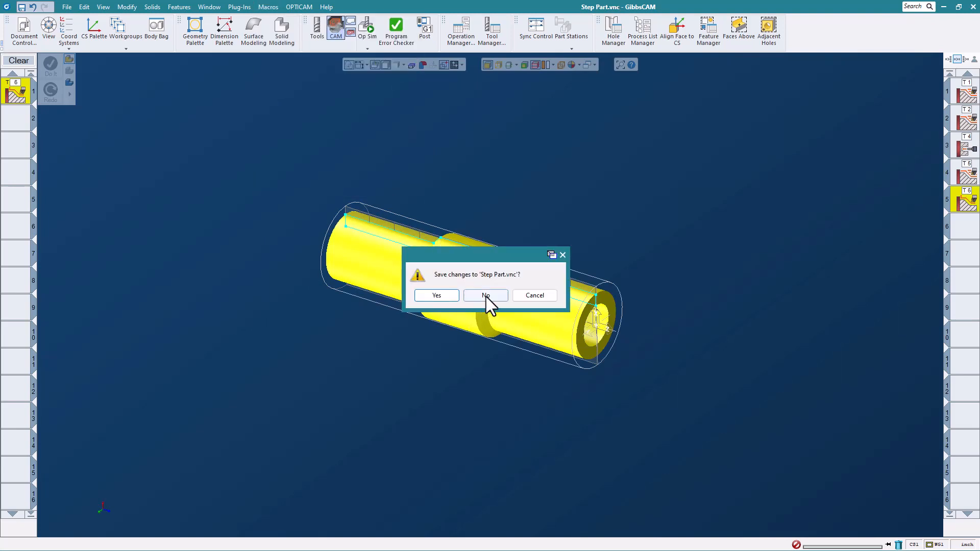
click(486, 294)
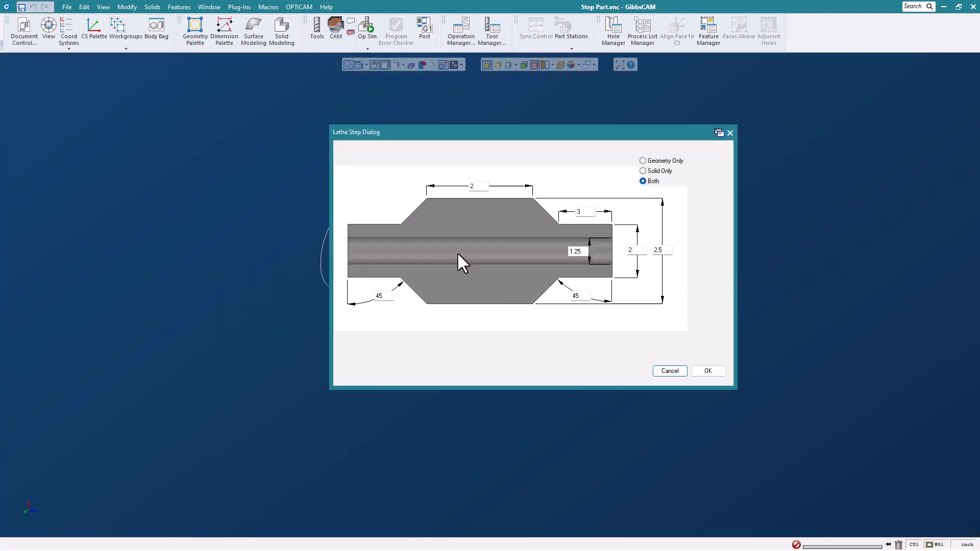
click(589, 214)
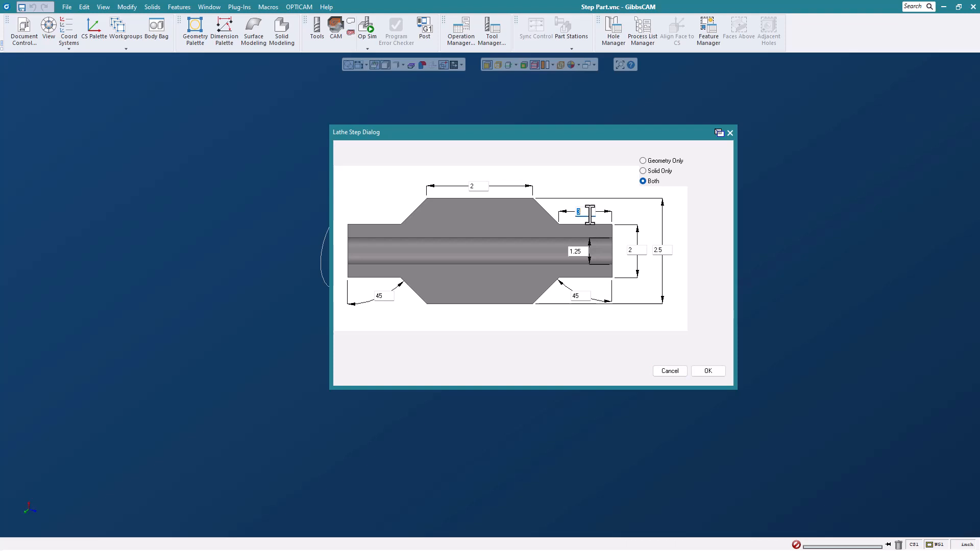
text(1)
click(671, 253)
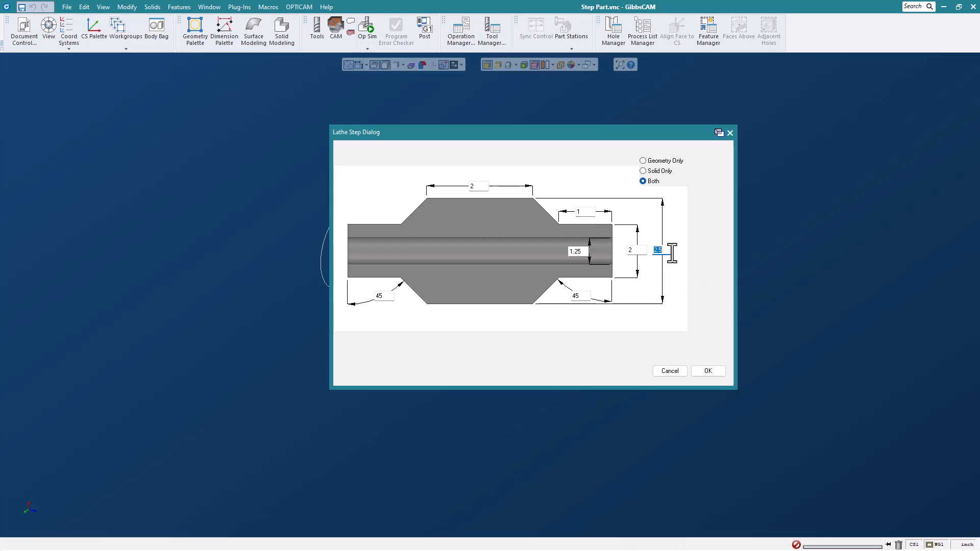
text(3.0)
click(587, 250)
text(1.5)
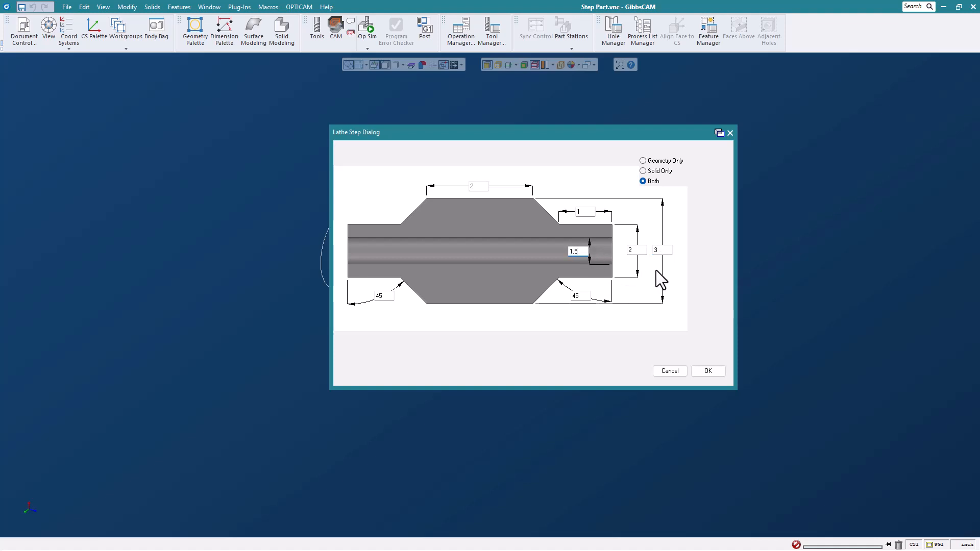
- Build the resized step part and generate its turning operations with default stock values, MTM Machine No and no grooves
click(708, 370)
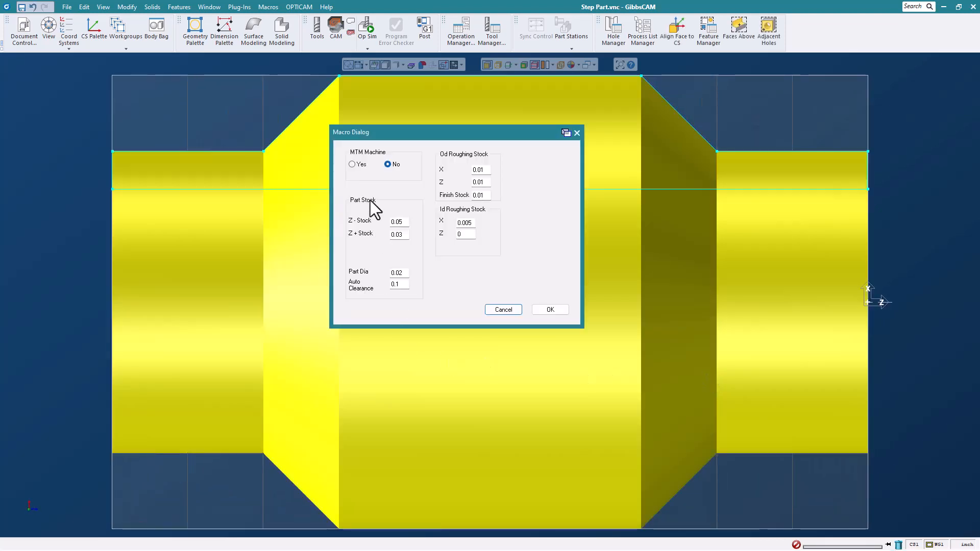
click(550, 309)
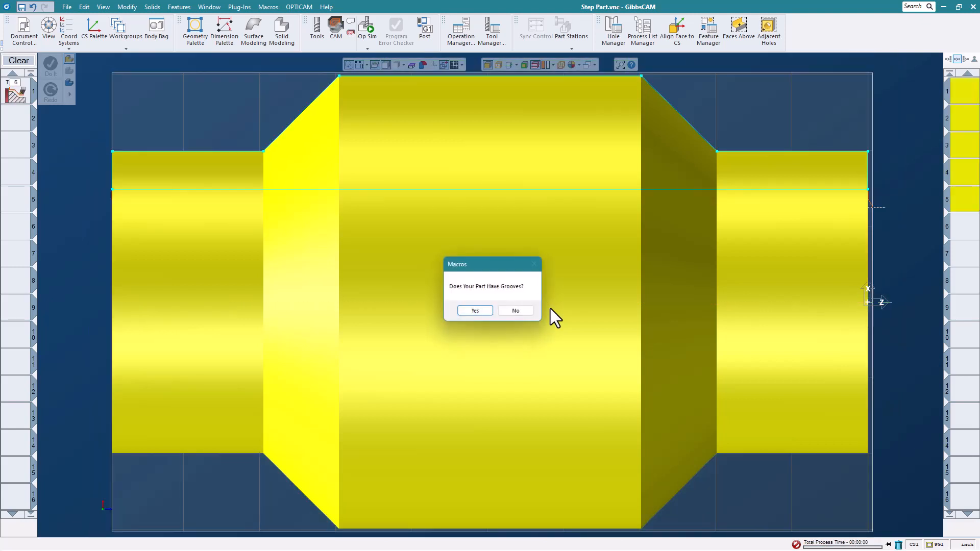
click(514, 313)
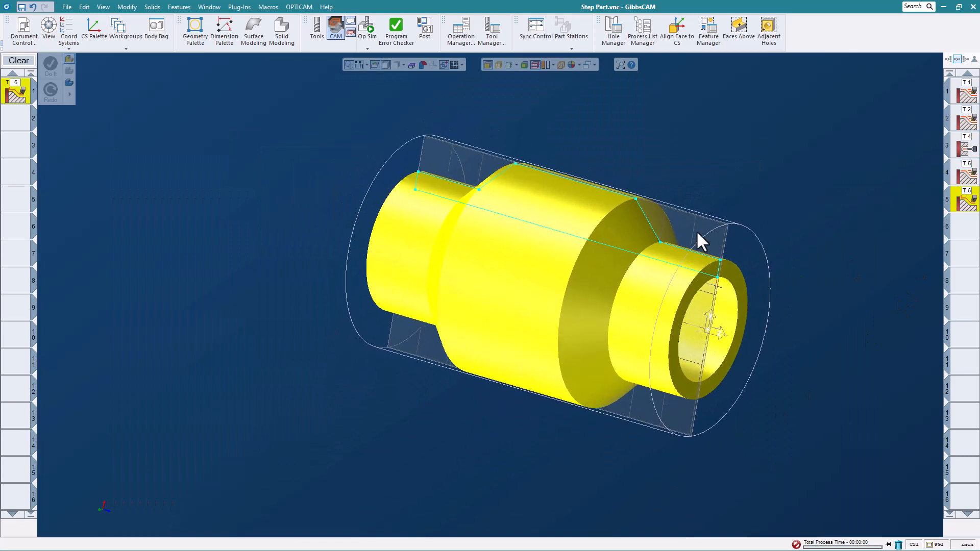
- Play the Op Sim of the resized step part's turning operations and inspect the machined end
click(369, 33)
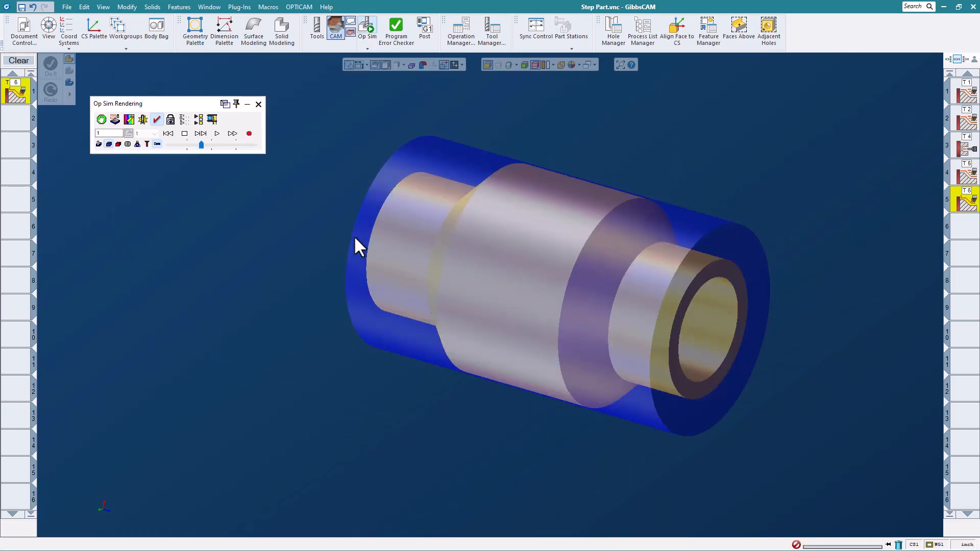
click(217, 134)
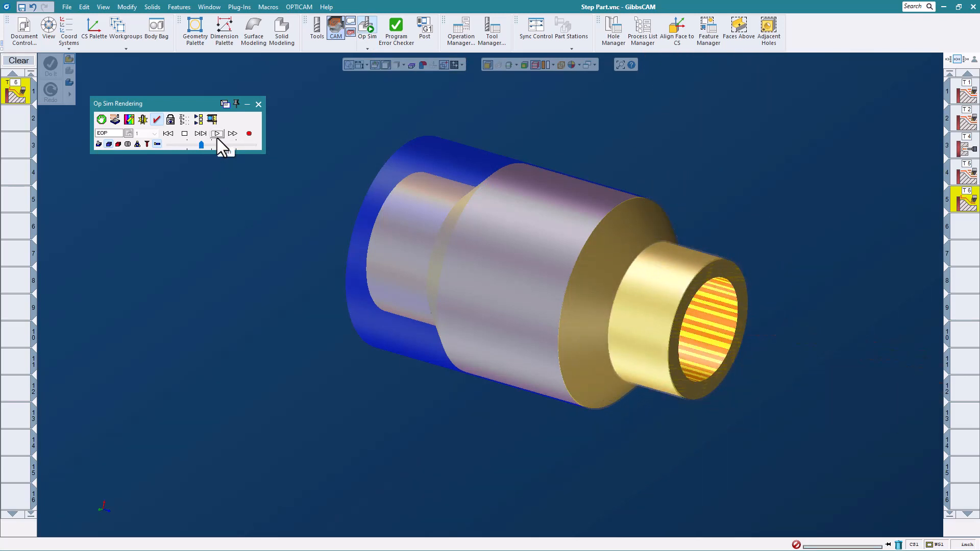
middle_drag(624, 219, 543, 258)
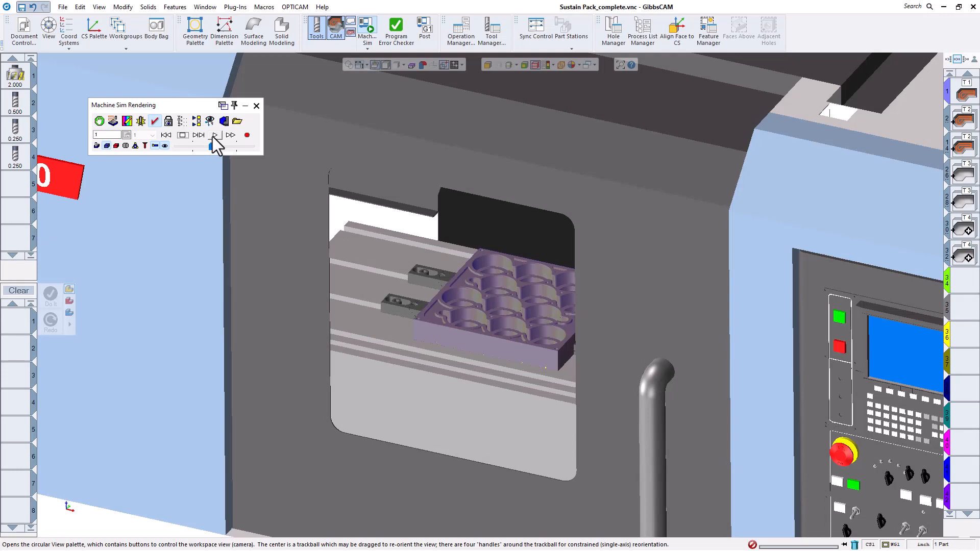
- Play the machining simulations of Sustain Pack_complete.vnc and Step Part_complete.vnc
click(213, 136)
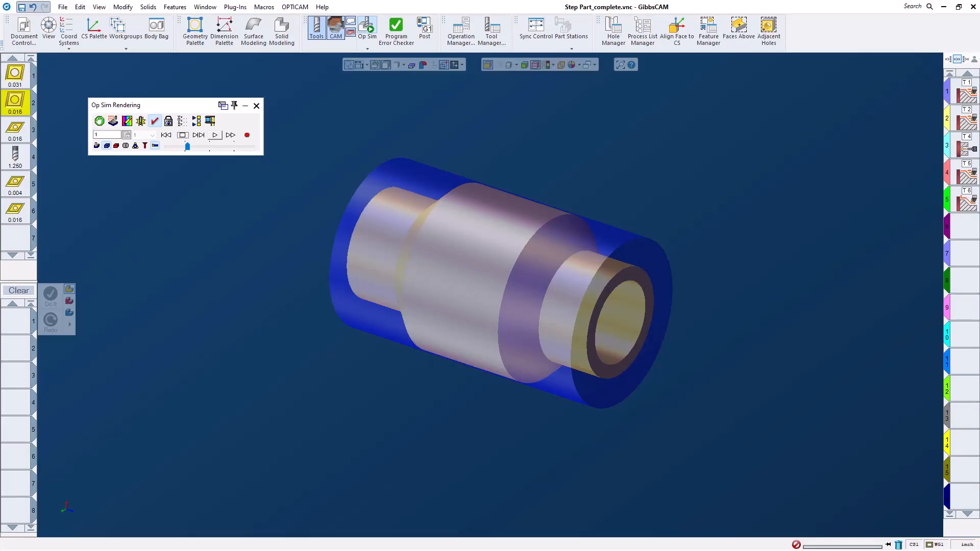
click(215, 135)
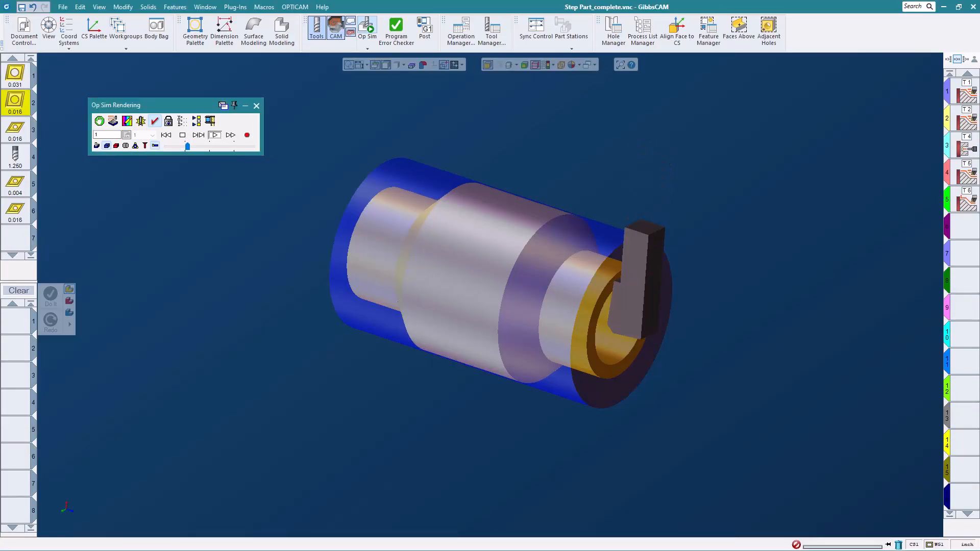